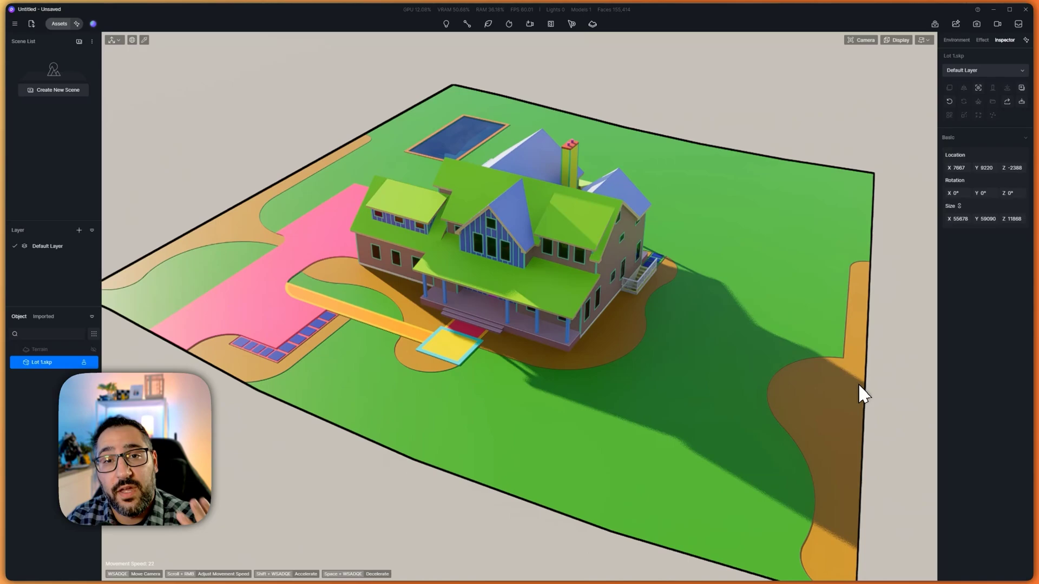
Step: Switch to SketchUp and sync the lot model, including the tree placeholder posts, to D5 Render
{"action": "left_click", "coordinate": [903, 569]}
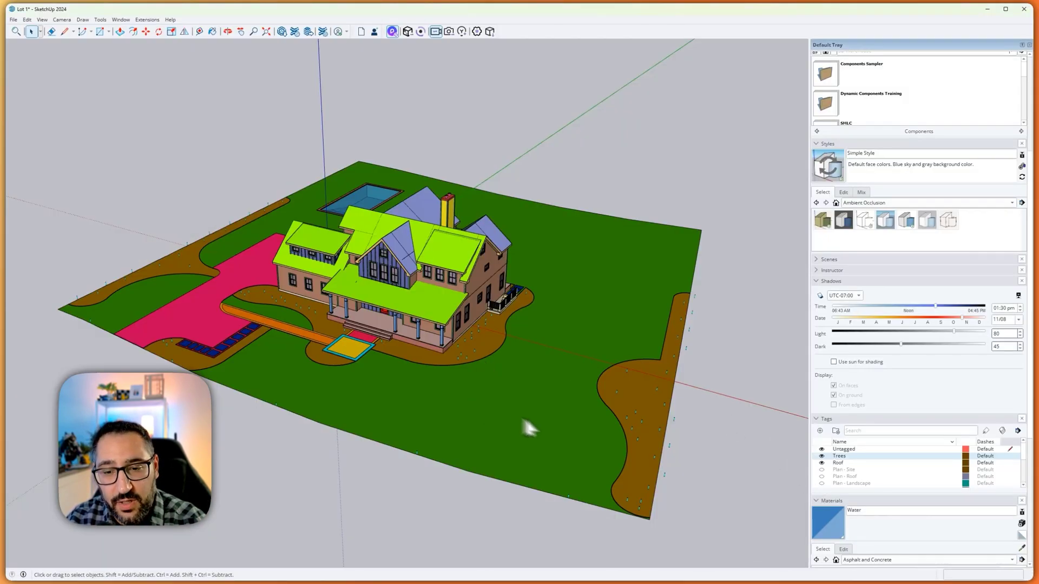
{"action": "scroll", "coordinate": [657, 428], "scroll_direction": "up", "scroll_amount": 10}
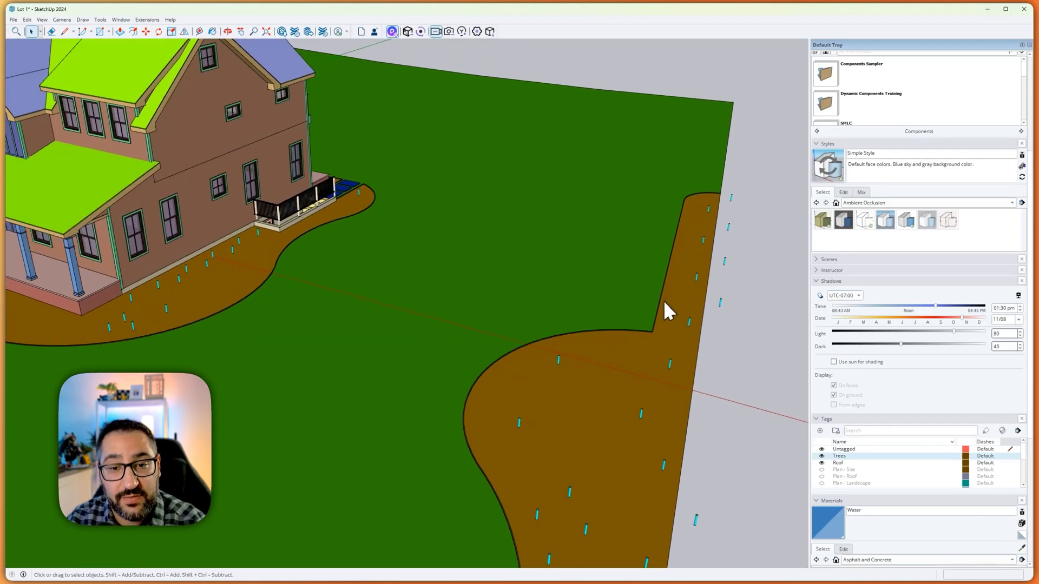
{"action": "scroll", "coordinate": [663, 300], "scroll_direction": "down", "scroll_amount": 10}
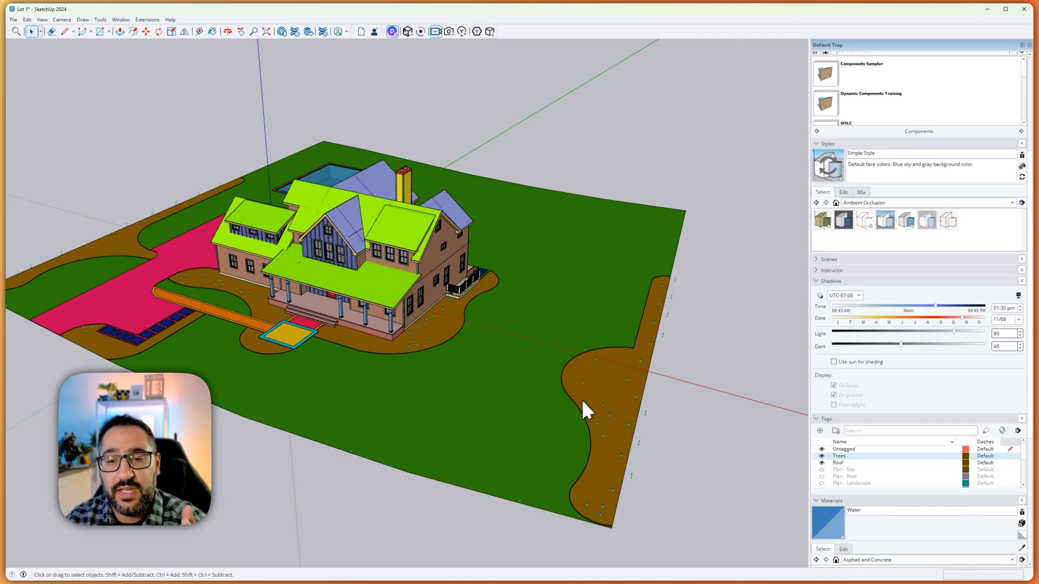
{"action": "middle_click_drag", "start_coordinate": [608, 392], "coordinate": [668, 387]}
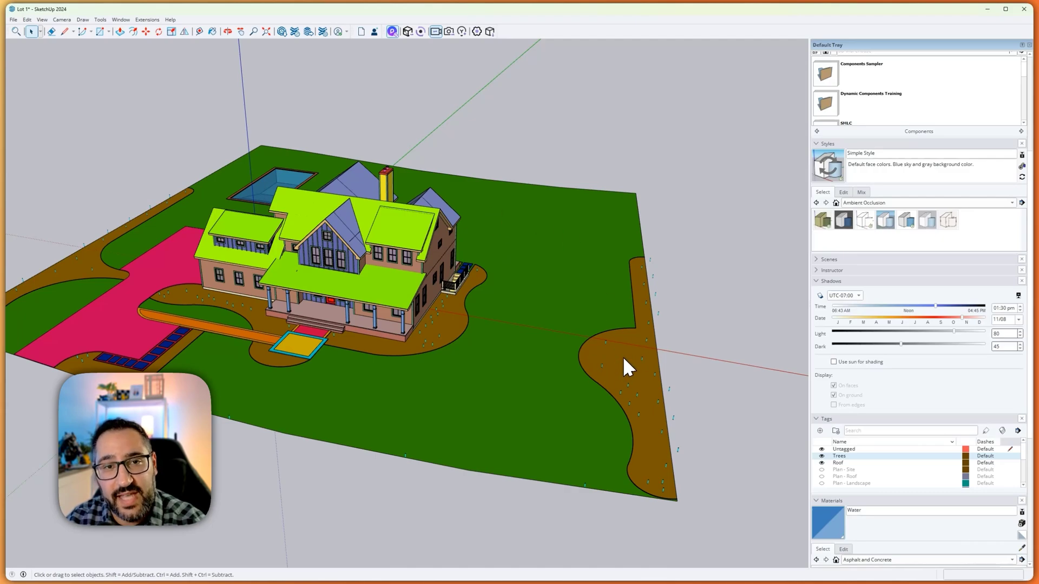
{"action": "left_click", "coordinate": [421, 32]}
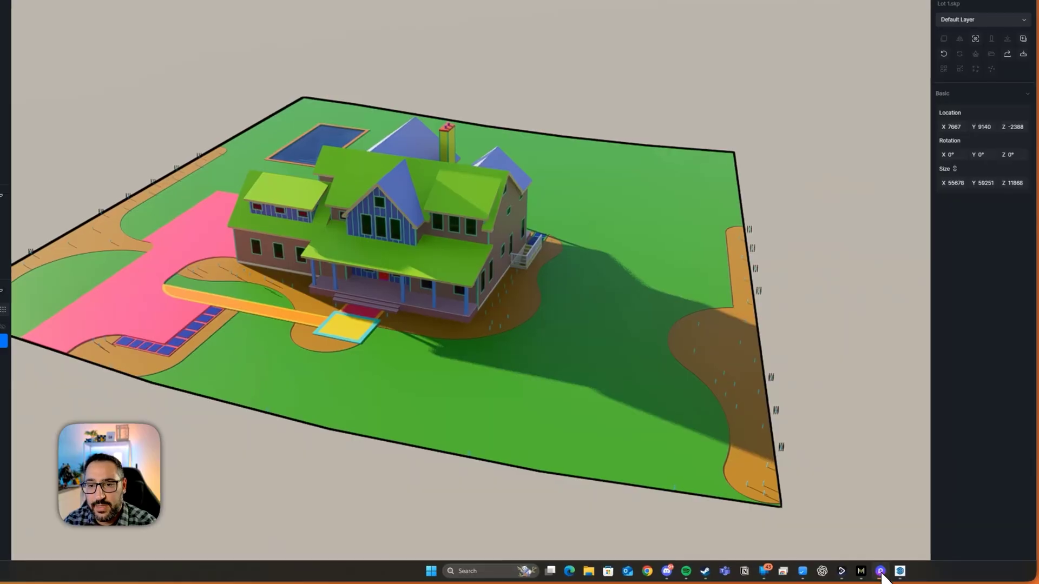
Step: Switch to D5 Render and pick the mulch bed and tree post materials to view their settings
{"action": "left_click", "coordinate": [746, 397]}
{"action": "left_click", "coordinate": [747, 306]}
{"action": "left_click", "coordinate": [746, 307]}
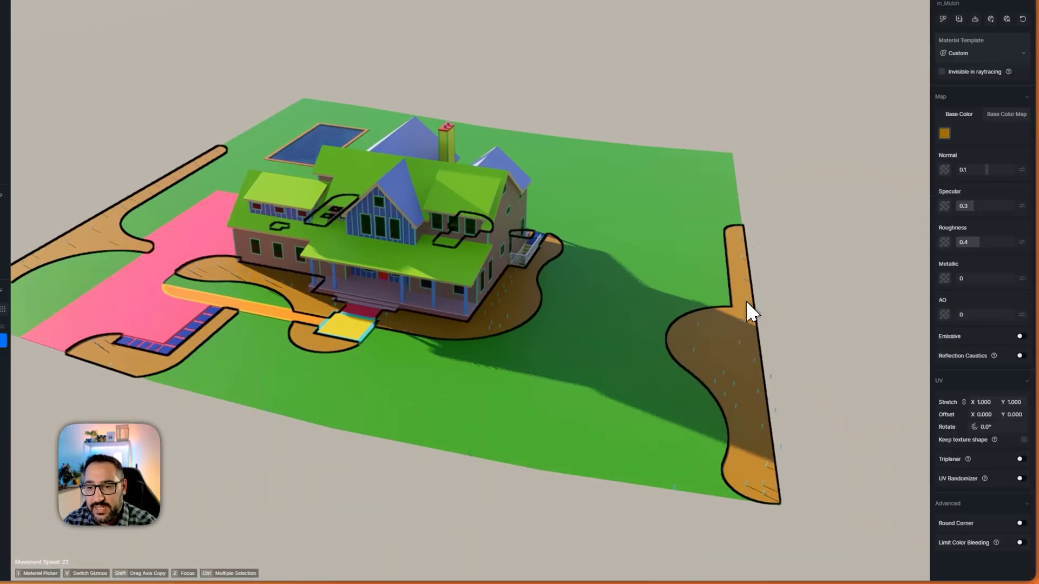
{"action": "left_click", "coordinate": [748, 304]}
{"action": "left_click", "coordinate": [747, 301]}
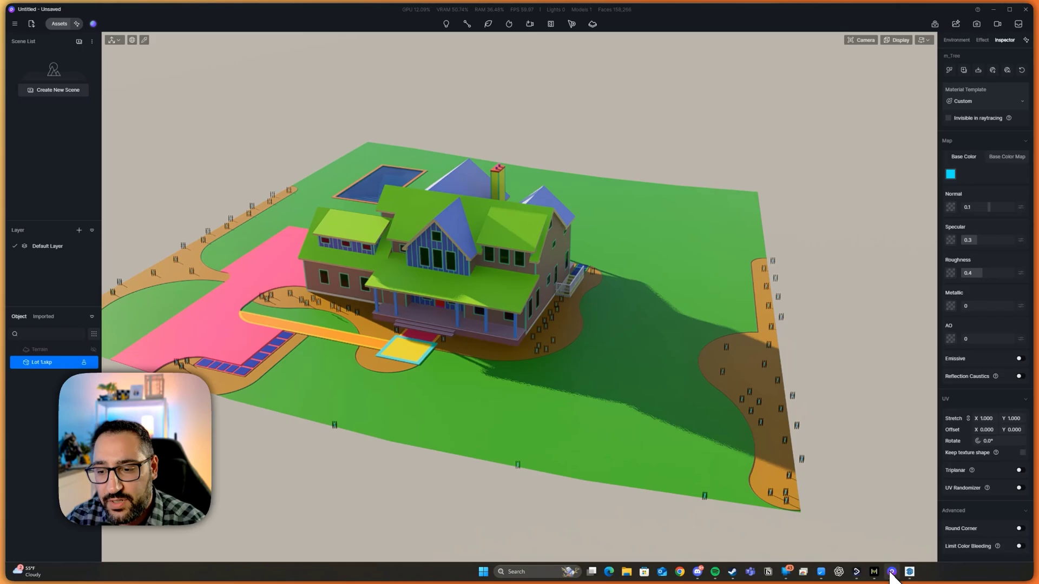
Step: Hide the Trees tag in SketchUp and sync the model to D5 Render without the posts
{"action": "left_click", "coordinate": [909, 571]}
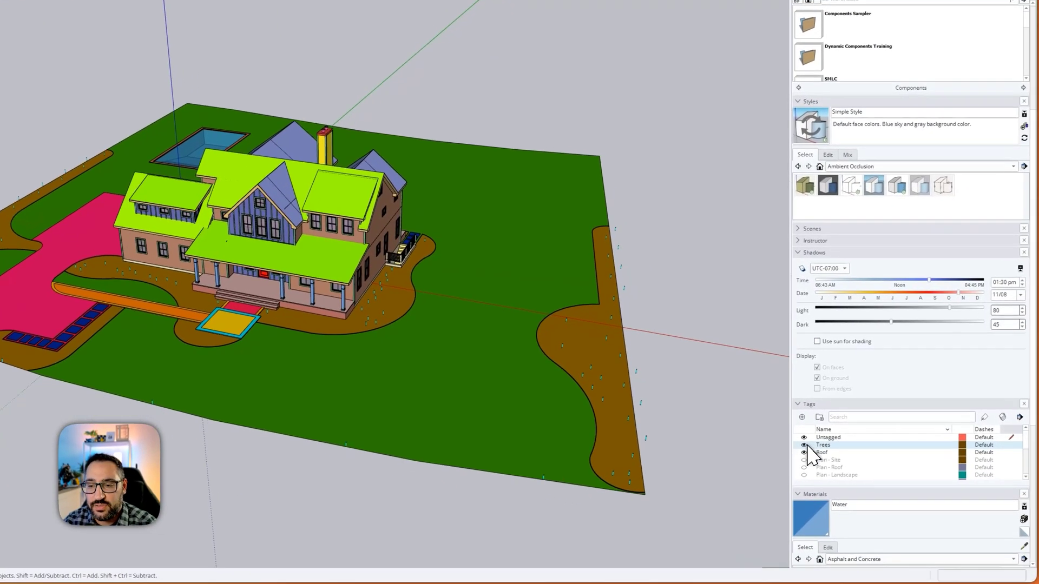
{"action": "left_click", "coordinate": [861, 501]}
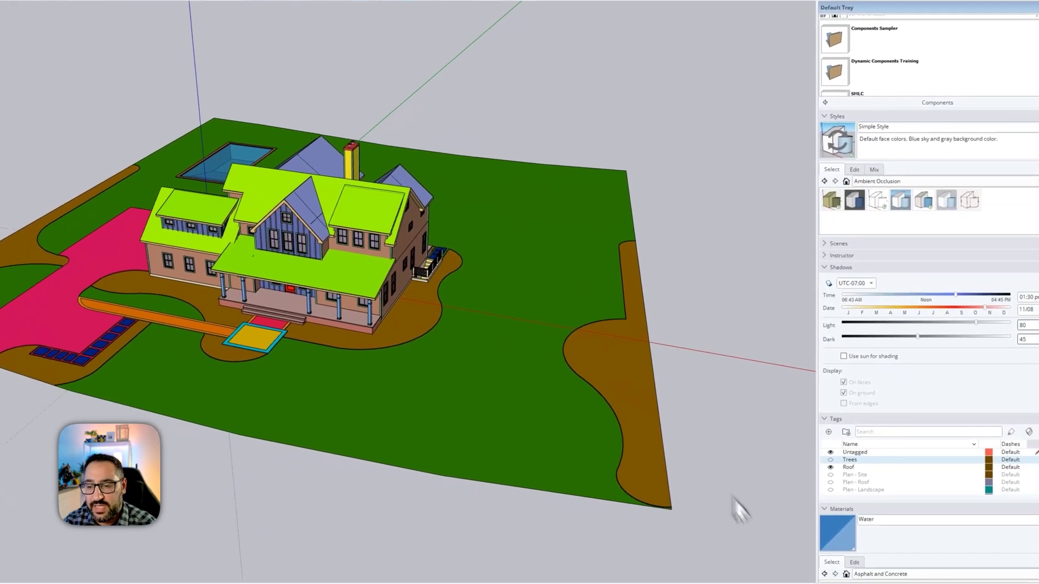
{"action": "left_click", "coordinate": [882, 575]}
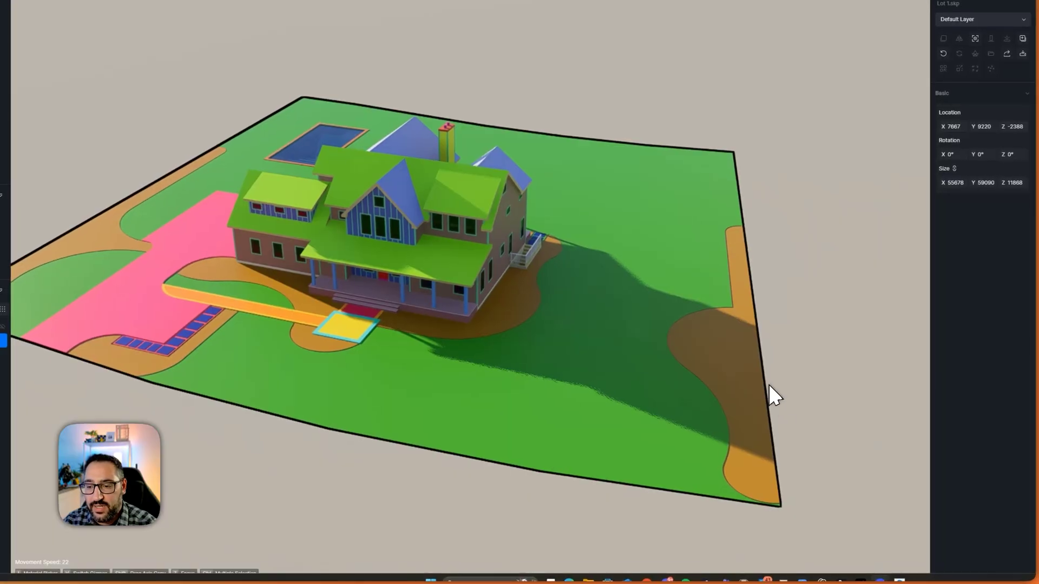
Step: Return to SketchUp, show the Trees tag again, and select the tree posts in and along the right-side planting bed
{"action": "left_click", "coordinate": [880, 576]}
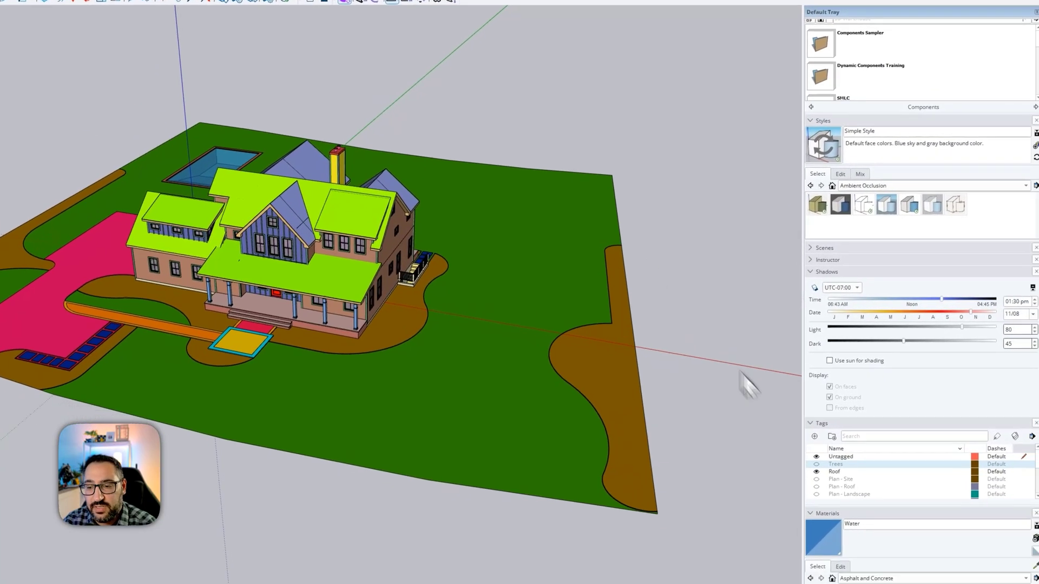
{"action": "left_click", "coordinate": [816, 465]}
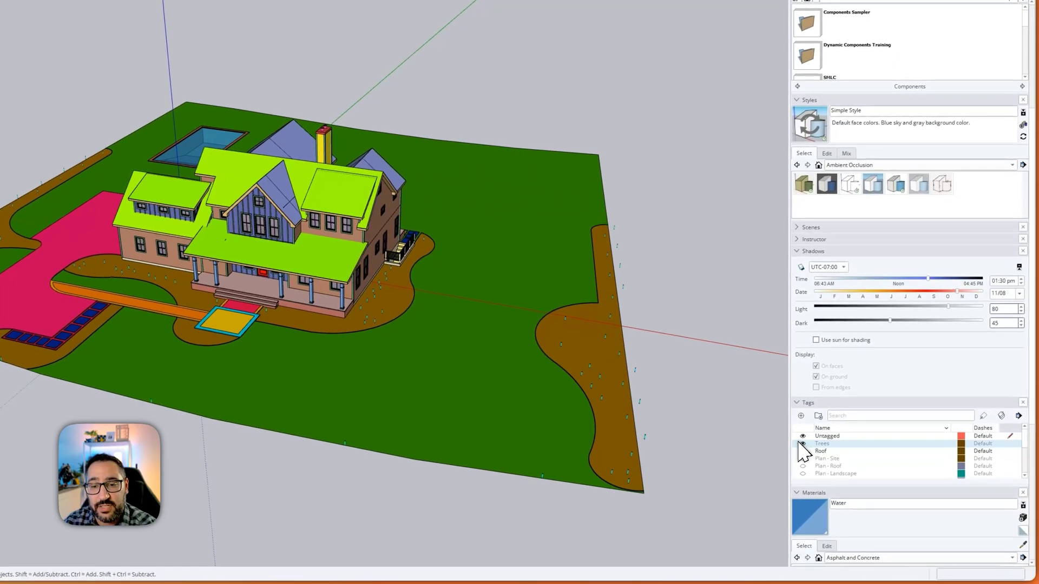
{"action": "left_click_drag", "start_coordinate": [551, 508], "coordinate": [719, 233]}
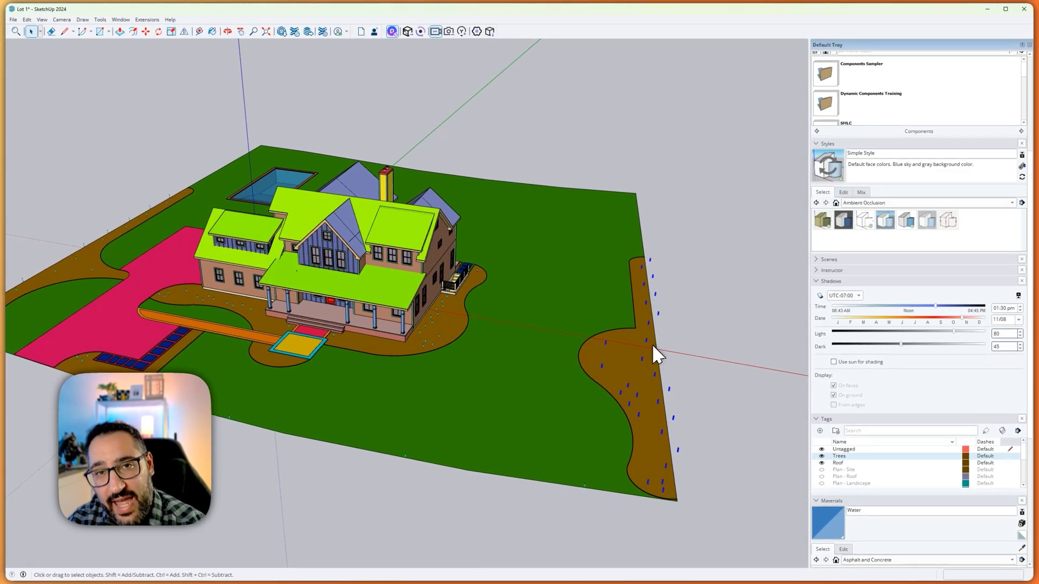
Step: Export only the selected posts with D5 LiveSync, keeping group structure info at 2 layers
{"action": "left_click", "coordinate": [490, 31]}
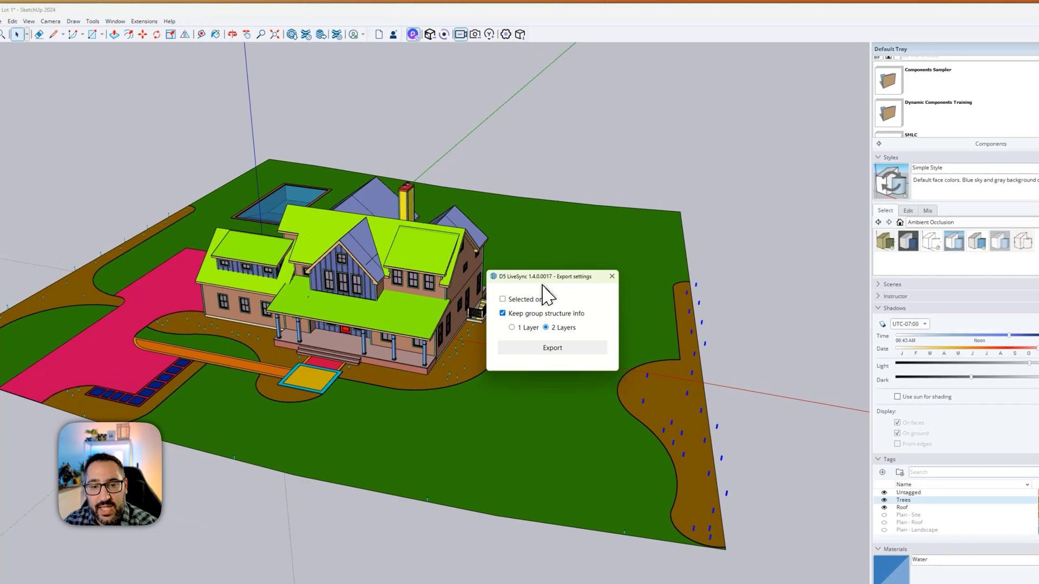
{"action": "left_click", "coordinate": [500, 297]}
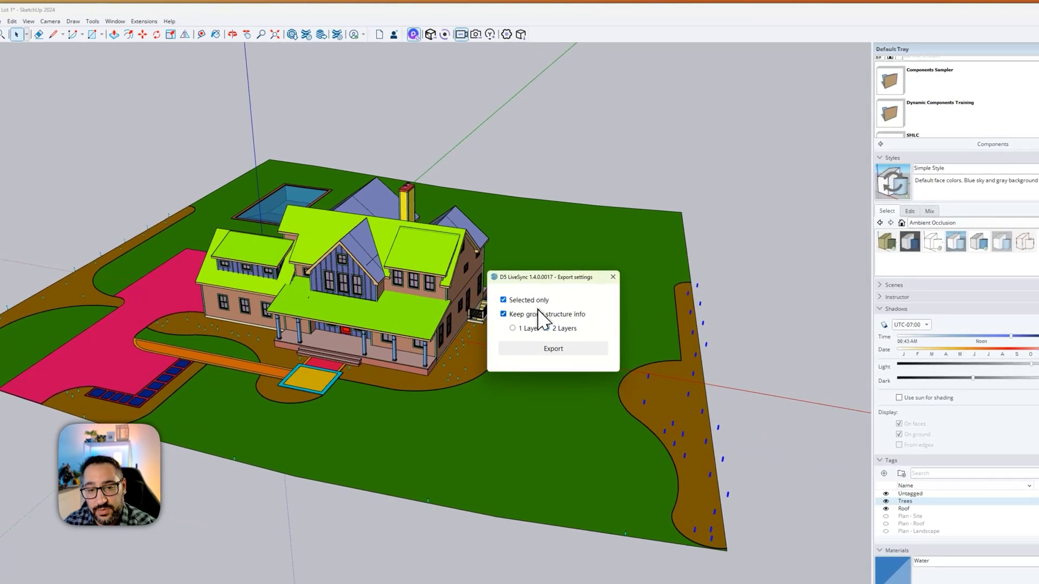
{"action": "left_click", "coordinate": [530, 317]}
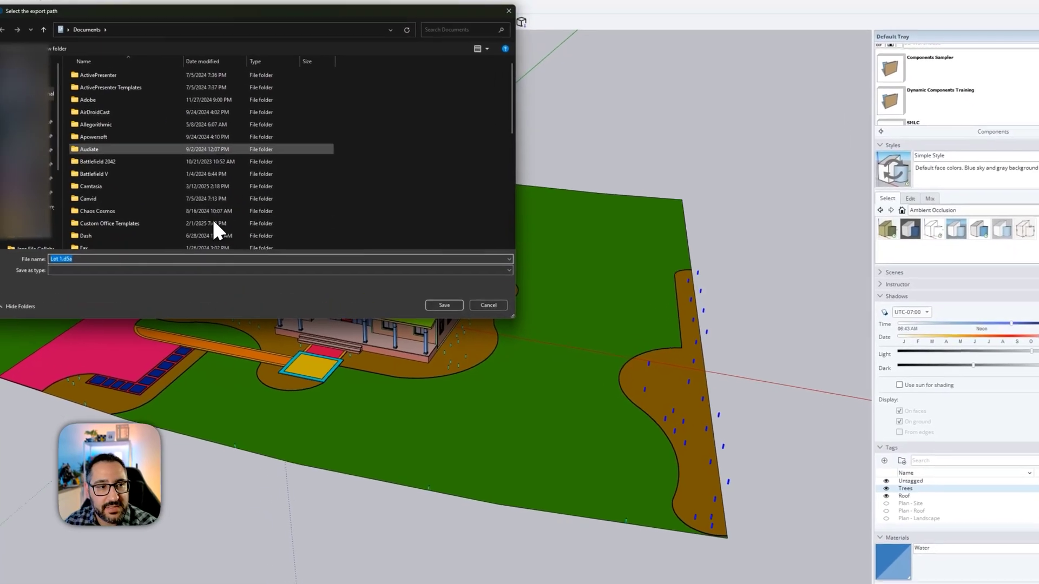
Step: Save the exported posts to the Desktop as "right side trees"
{"action": "left_click", "coordinate": [46, 132]}
{"action": "left_click", "coordinate": [44, 216]}
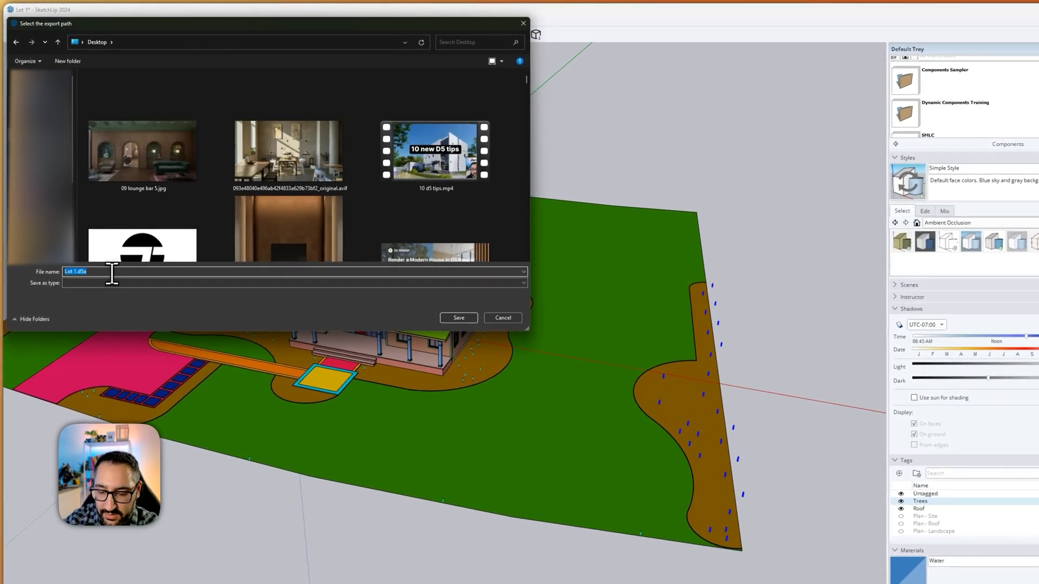
{"action": "type", "text": "right side tr"}
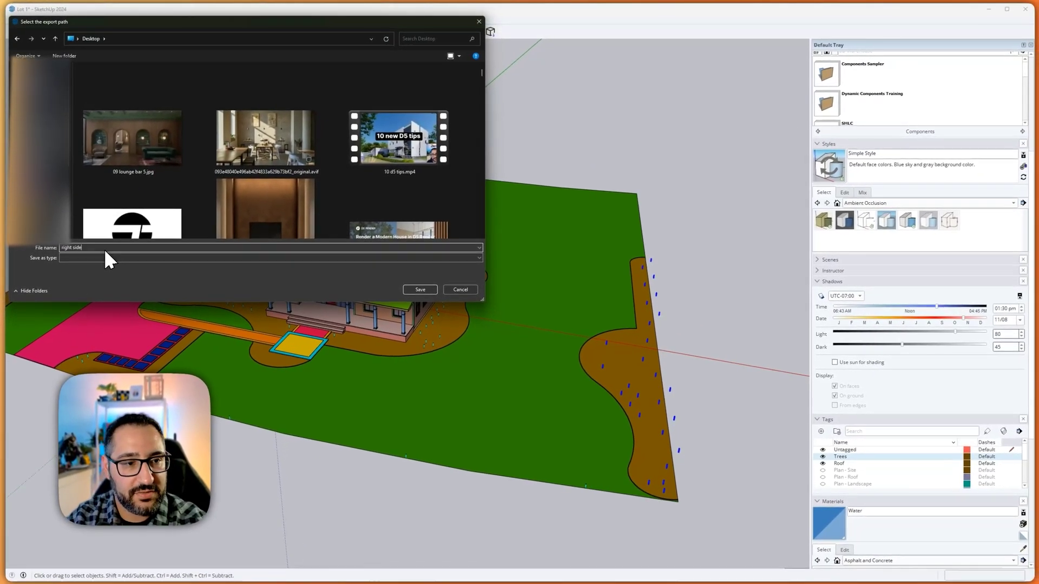
{"action": "key", "text": "Return"}
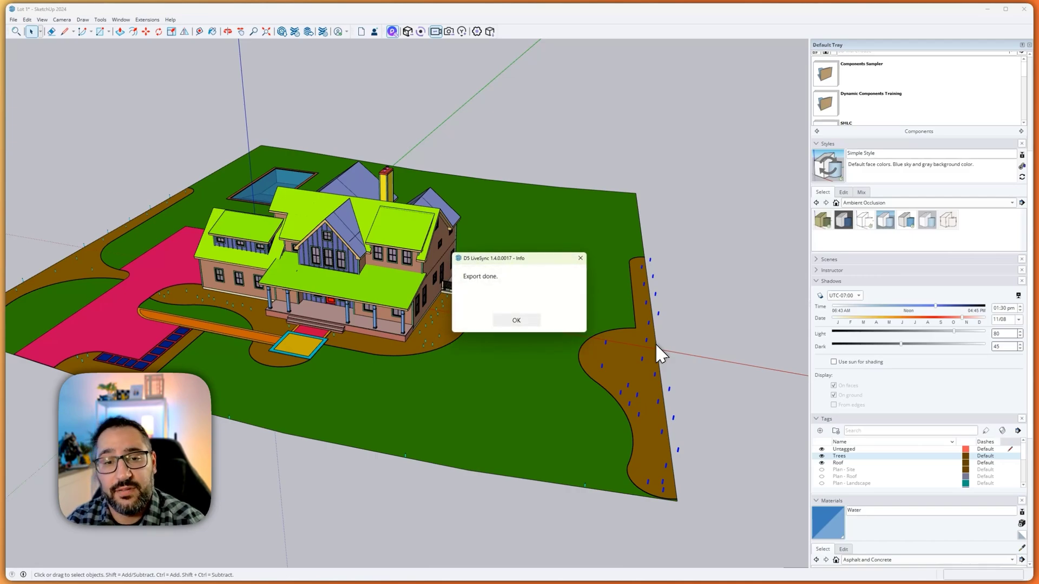
{"action": "left_click", "coordinate": [516, 320]}
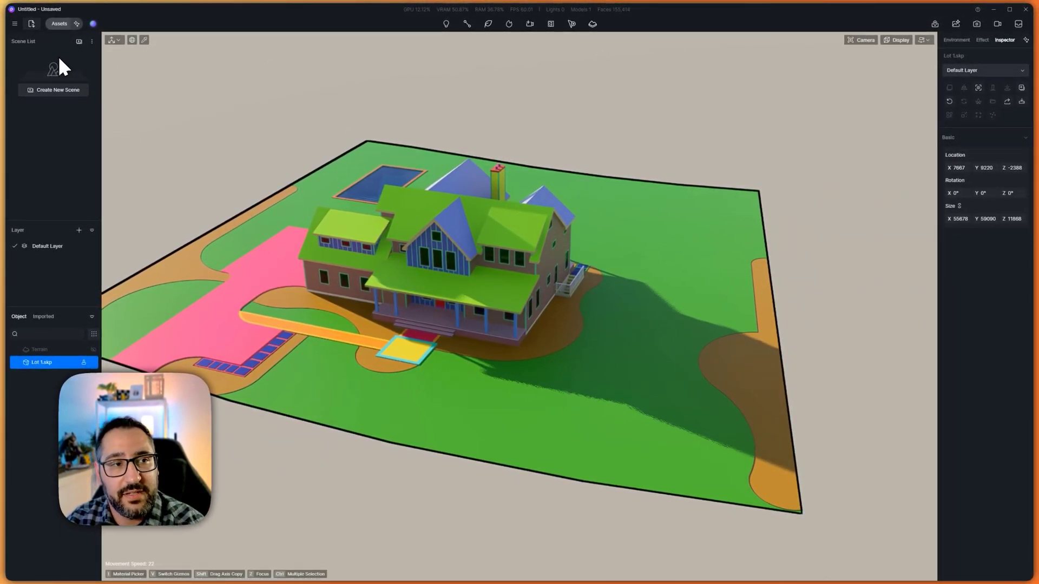
Step: Import right side trees.d5a from the Desktop into D5 Render, placing it on the lot and syncing its coordinates
{"action": "left_click", "coordinate": [33, 24]}
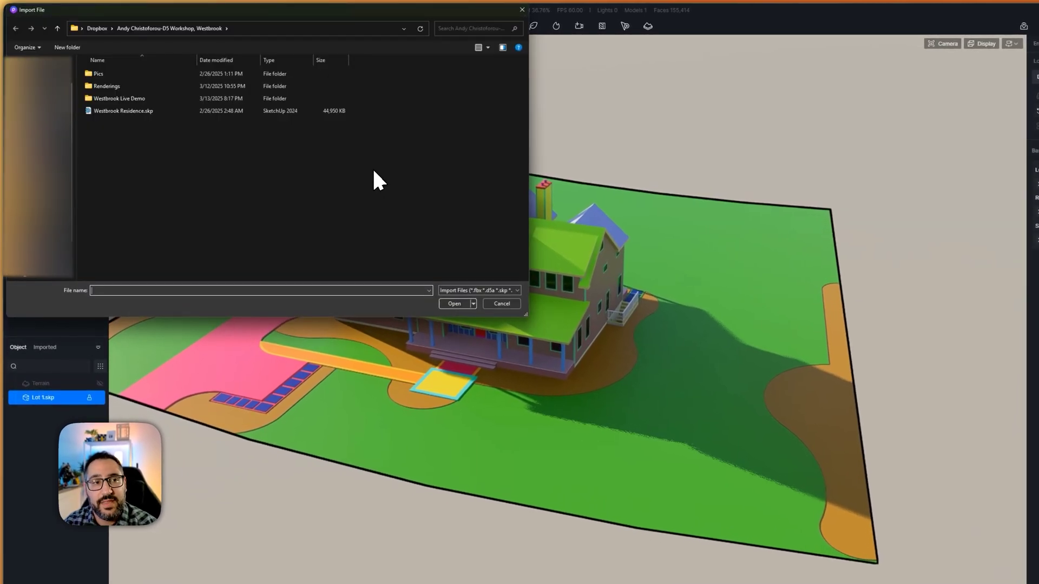
{"action": "left_click", "coordinate": [43, 94]}
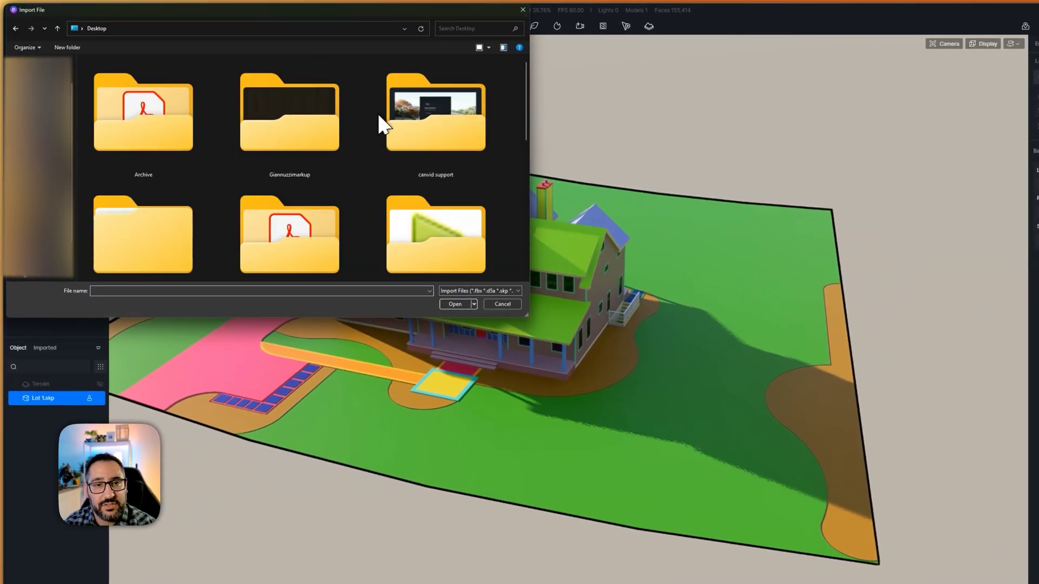
{"action": "scroll", "coordinate": [520, 73], "scroll_direction": "down", "scroll_amount": 5}
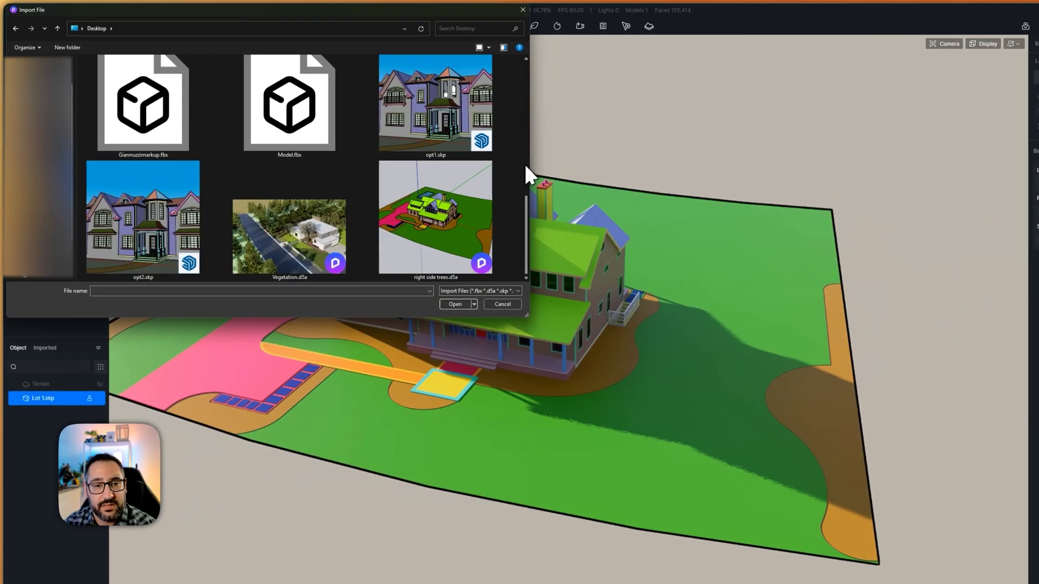
{"action": "double_click", "coordinate": [459, 208]}
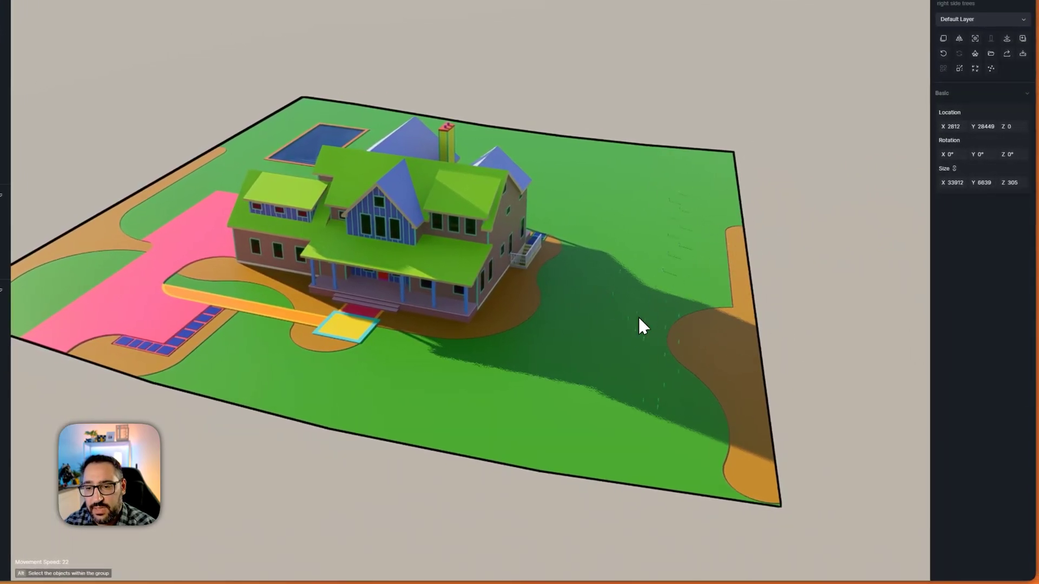
{"action": "left_click", "coordinate": [639, 315]}
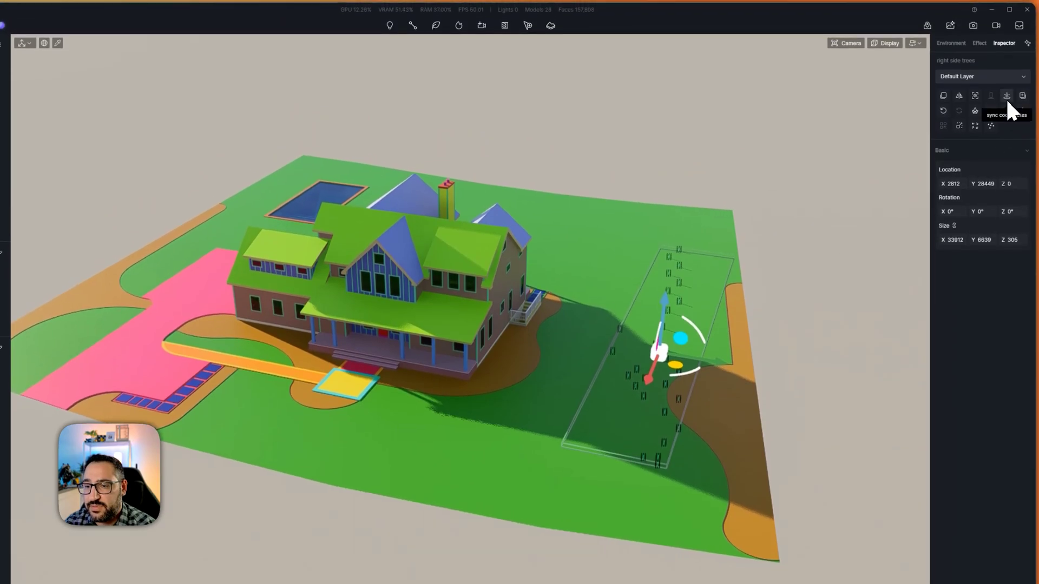
{"action": "left_click", "coordinate": [1007, 96]}
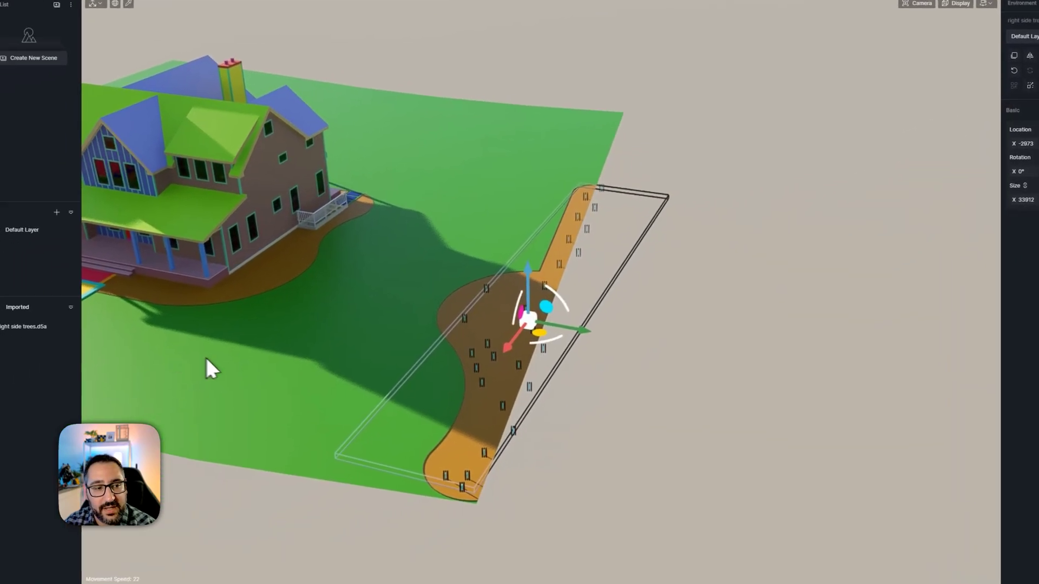
Step: Expand the right side trees group in the object list and focus the view on its first component
{"action": "left_click", "coordinate": [13, 294]}
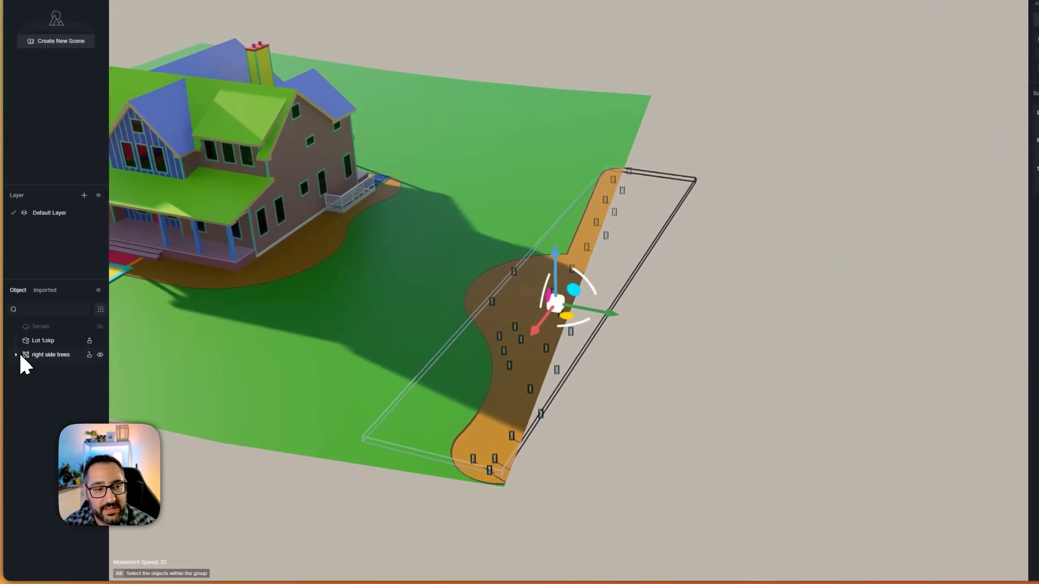
{"action": "left_click", "coordinate": [16, 354]}
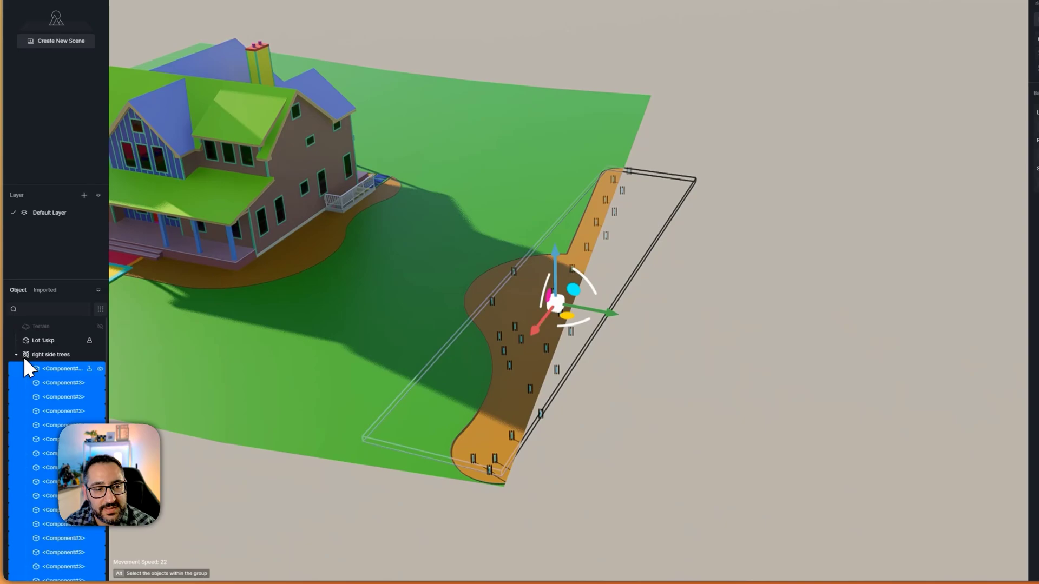
{"action": "left_click", "coordinate": [63, 368]}
{"action": "key", "text": "z"}
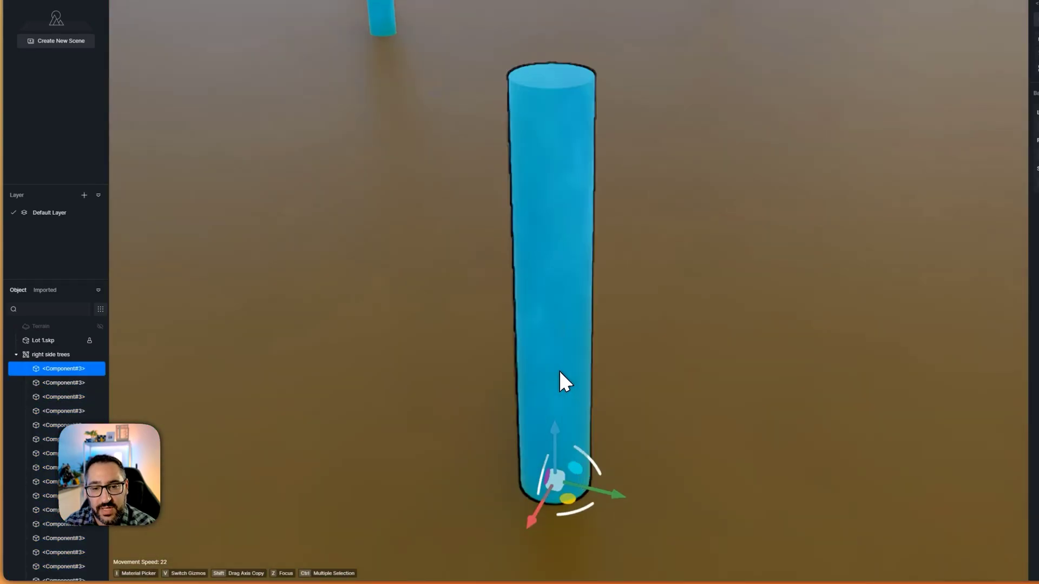
{"action": "scroll", "coordinate": [575, 359], "scroll_direction": "down", "scroll_amount": 5}
Step: Examine the posts of the right side trees group by selecting the whole group and several individual components
{"action": "left_click", "coordinate": [502, 158]}
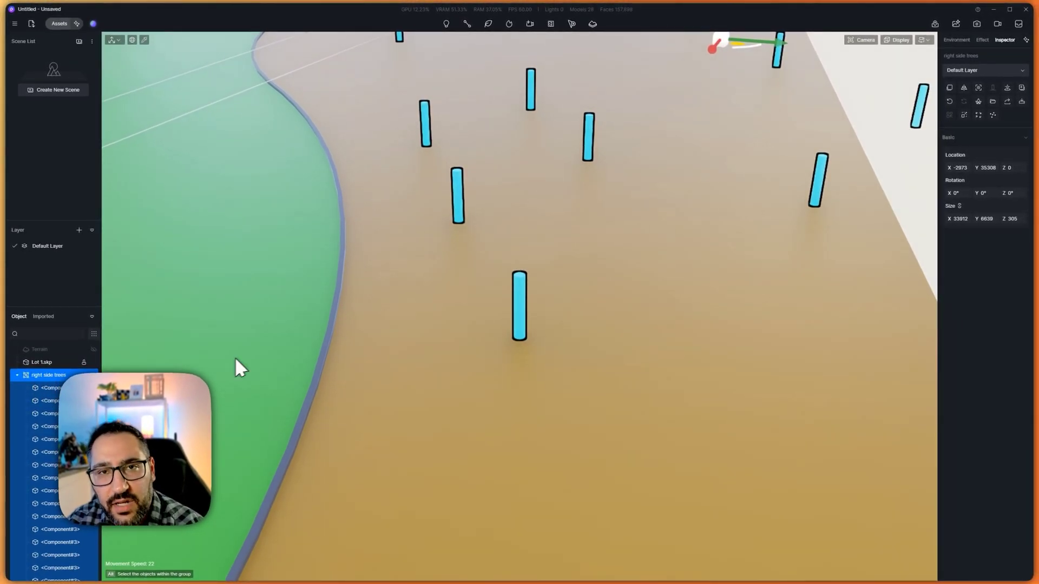
{"action": "scroll", "coordinate": [442, 281], "scroll_direction": "down", "scroll_amount": 4}
{"action": "scroll", "coordinate": [452, 281], "scroll_direction": "up", "scroll_amount": 2}
{"action": "scroll", "coordinate": [452, 280], "scroll_direction": "down", "scroll_amount": 1}
{"action": "left_click", "coordinate": [57, 385]}
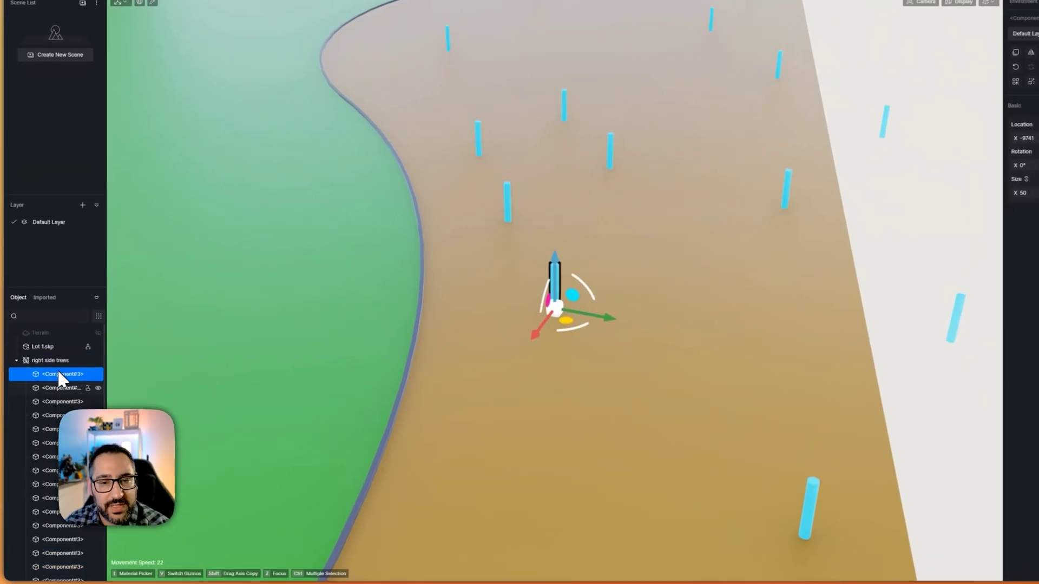
{"action": "left_click", "coordinate": [54, 425]}
{"action": "left_click", "coordinate": [54, 464]}
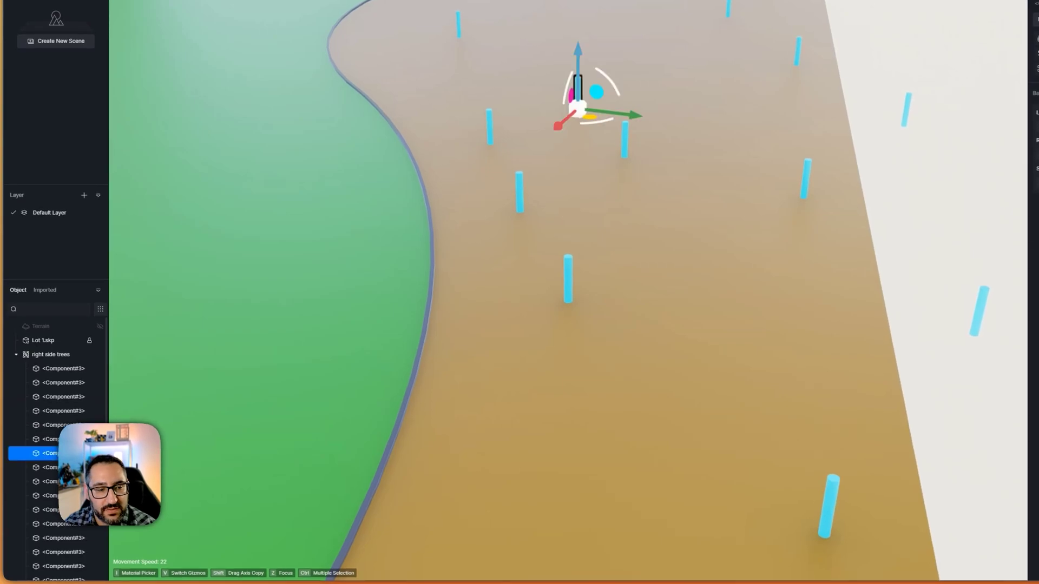
{"action": "left_click", "coordinate": [54, 481]}
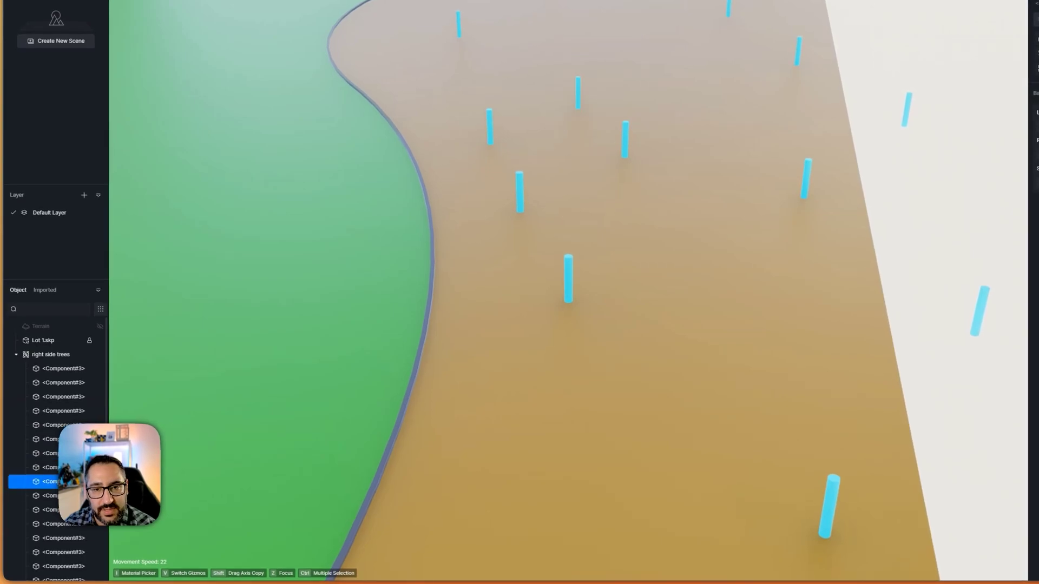
Step: Select all the components inside the right side trees group and the group itself
{"action": "left_click", "coordinate": [53, 371]}
{"action": "scroll", "coordinate": [57, 392], "scroll_direction": "down", "scroll_amount": 2}
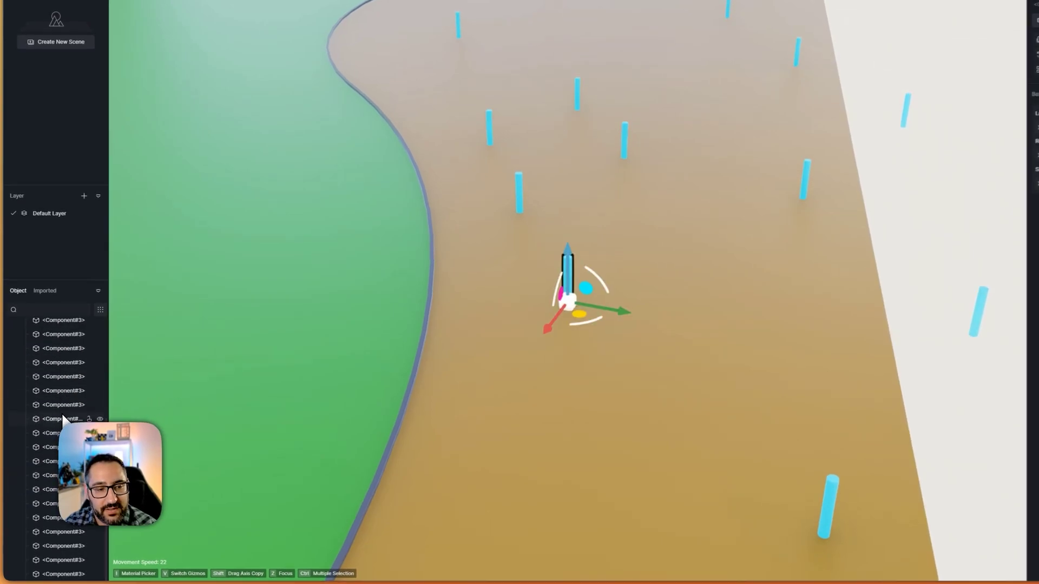
{"action": "scroll", "coordinate": [60, 417], "scroll_direction": "down", "scroll_amount": 2}
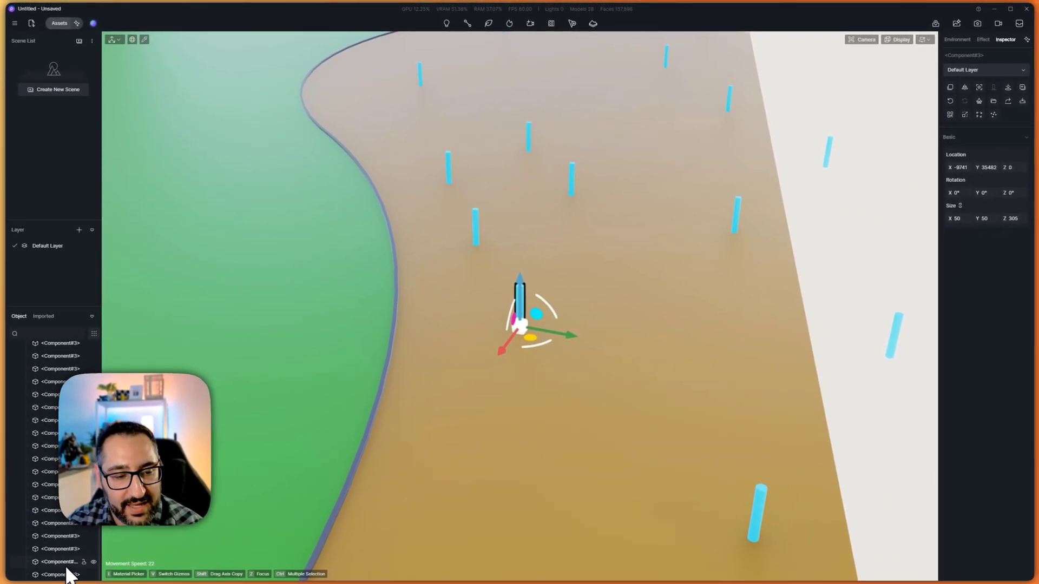
{"action": "left_click", "coordinate": [63, 572], "text": "shift"}
{"action": "scroll", "coordinate": [598, 476], "scroll_direction": "down", "scroll_amount": 1}
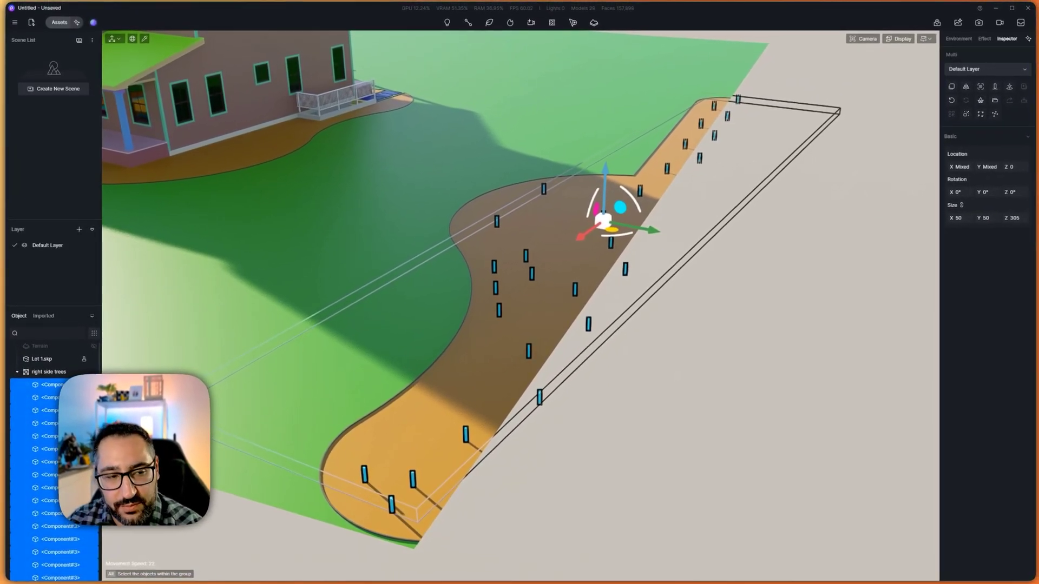
{"action": "left_click", "coordinate": [61, 373]}
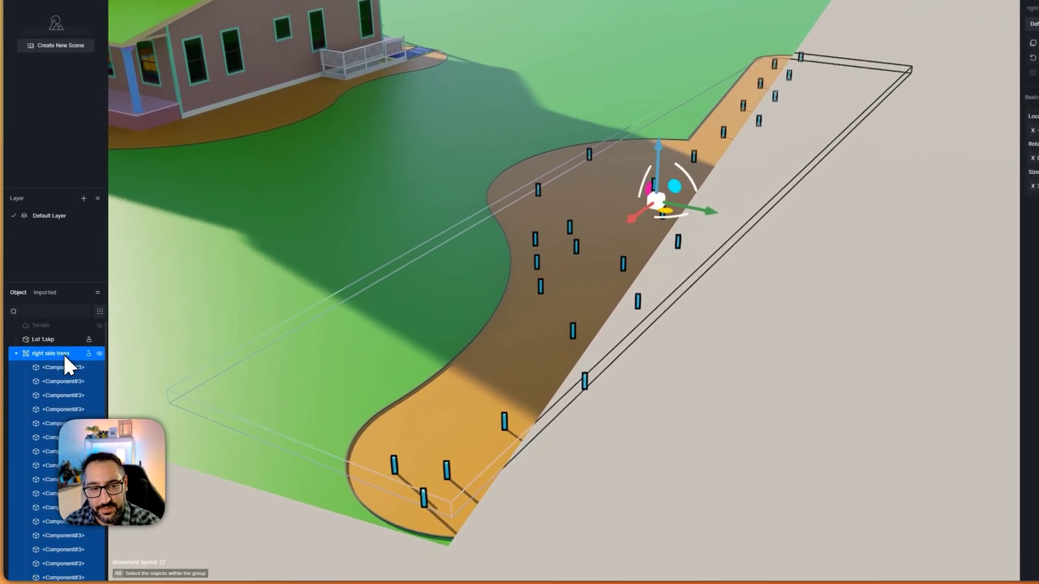
Step: Select every individual component inside the right side trees group and confirm replacing them with another model
{"action": "left_click", "coordinate": [66, 371]}
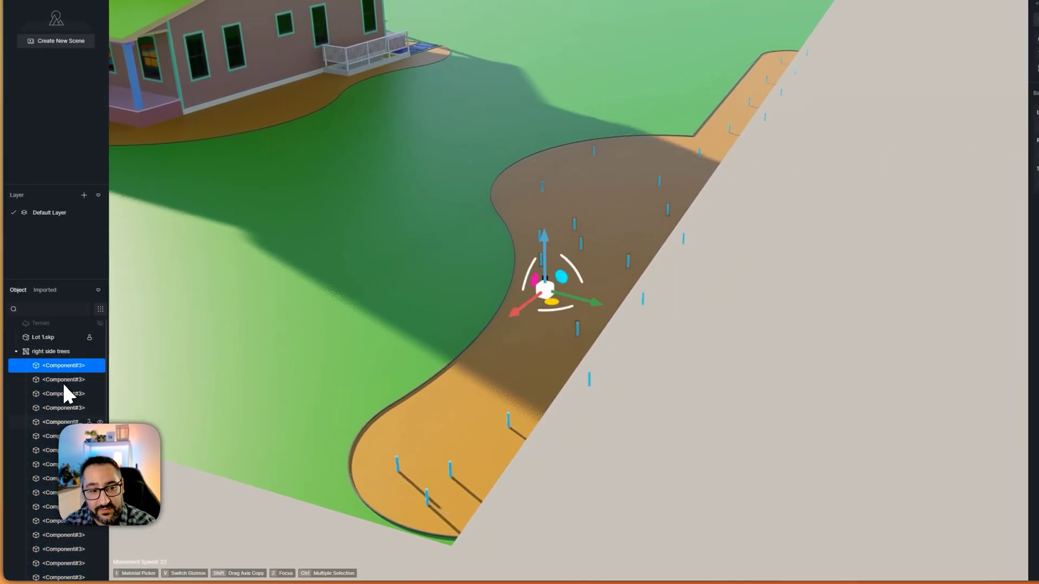
{"action": "scroll", "coordinate": [75, 433], "scroll_direction": "down", "scroll_amount": 3}
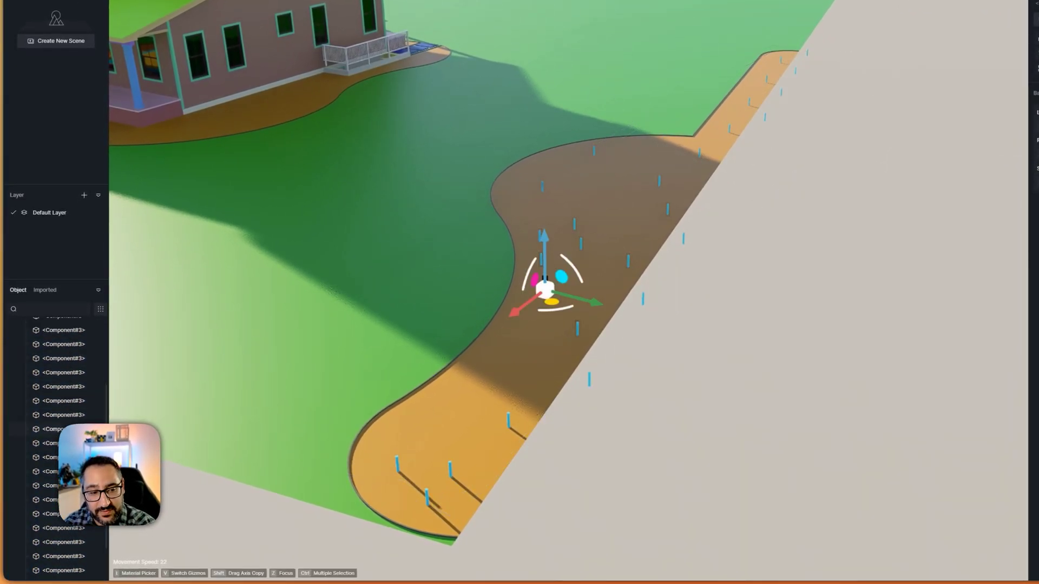
{"action": "left_click", "coordinate": [63, 562], "text": "shift"}
{"action": "scroll", "coordinate": [57, 446], "scroll_direction": "up", "scroll_amount": 1}
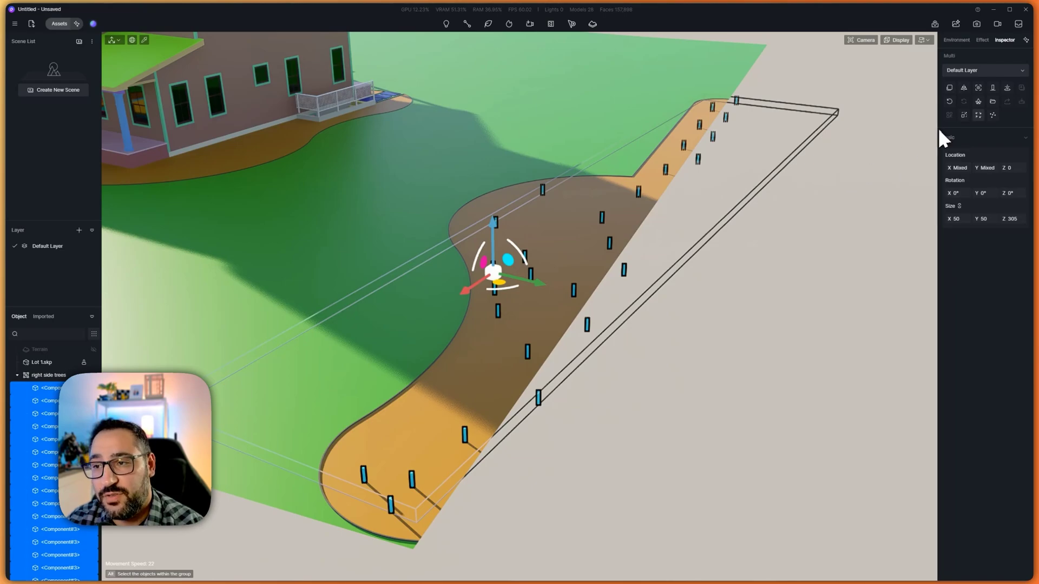
{"action": "left_click", "coordinate": [977, 100]}
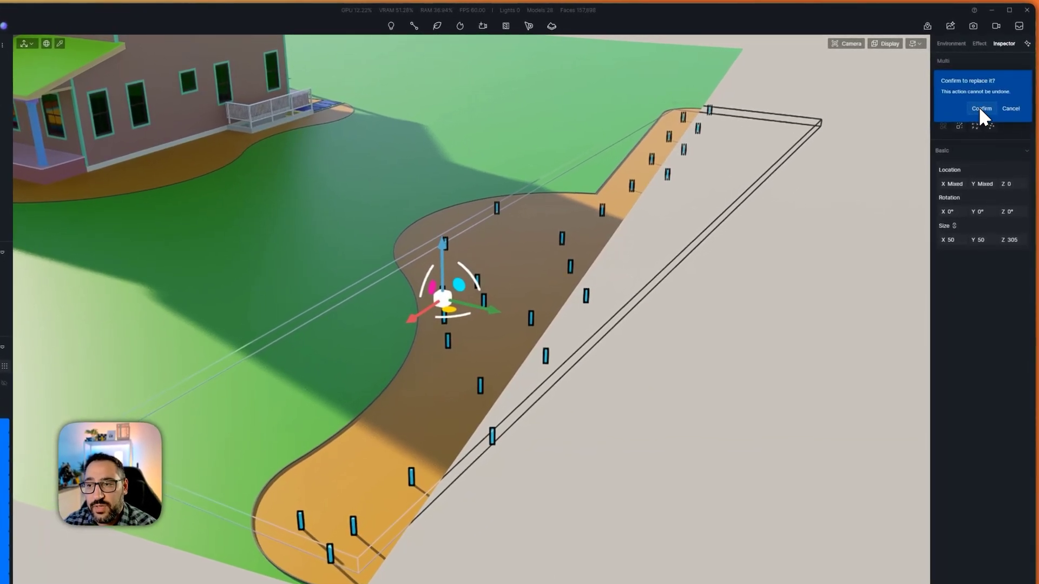
{"action": "left_click", "coordinate": [978, 108]}
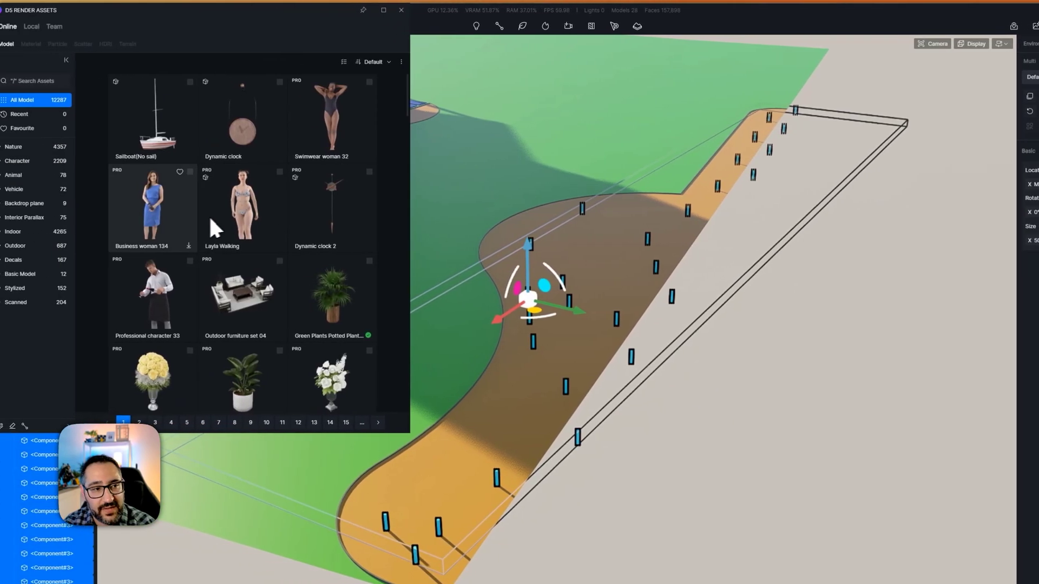
Step: Choose Magnolia 01 from the Nature, Flowering Tree assets as the replacement for the posts and close the asset library
{"action": "left_click", "coordinate": [38, 147]}
{"action": "key", "text": "super"}
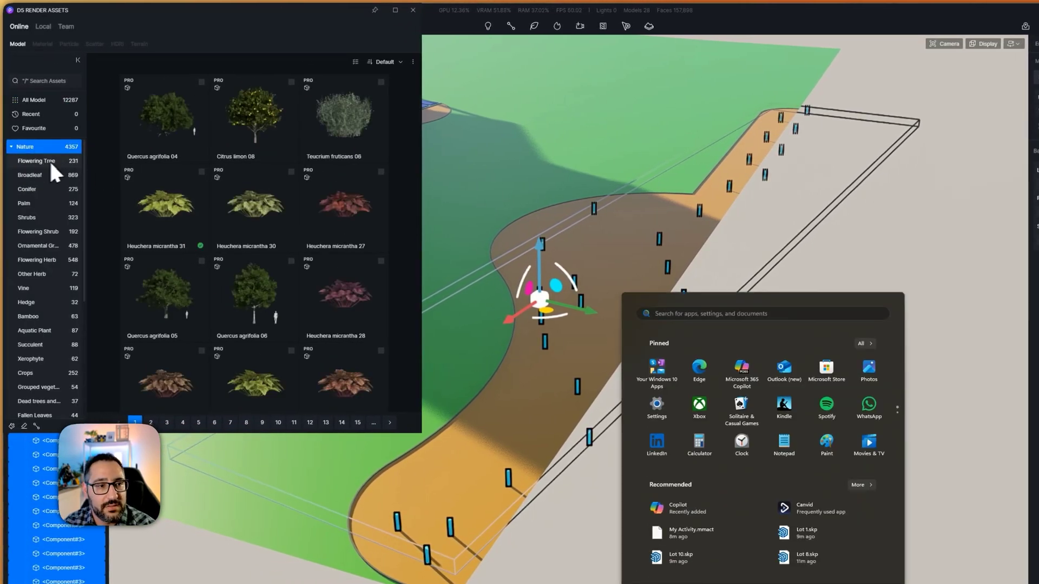
{"action": "left_click", "coordinate": [41, 160]}
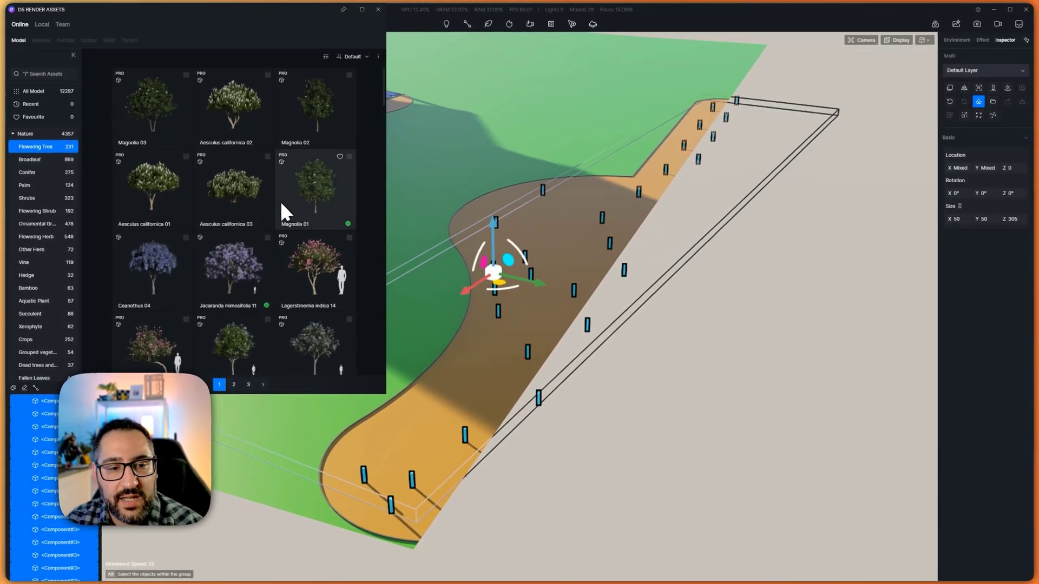
{"action": "left_click", "coordinate": [349, 156]}
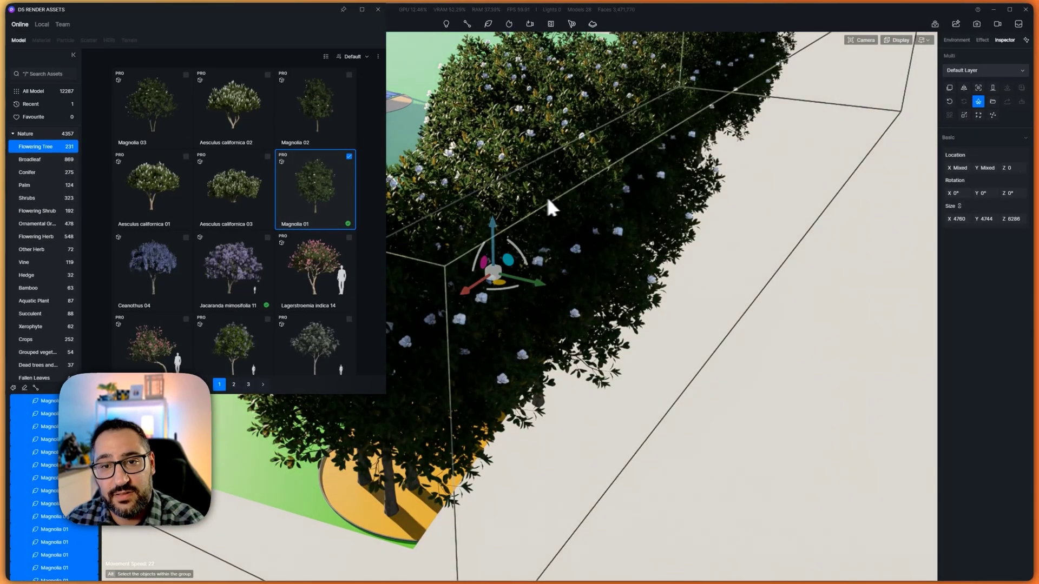
{"action": "scroll", "coordinate": [654, 206], "scroll_direction": "down", "scroll_amount": 2}
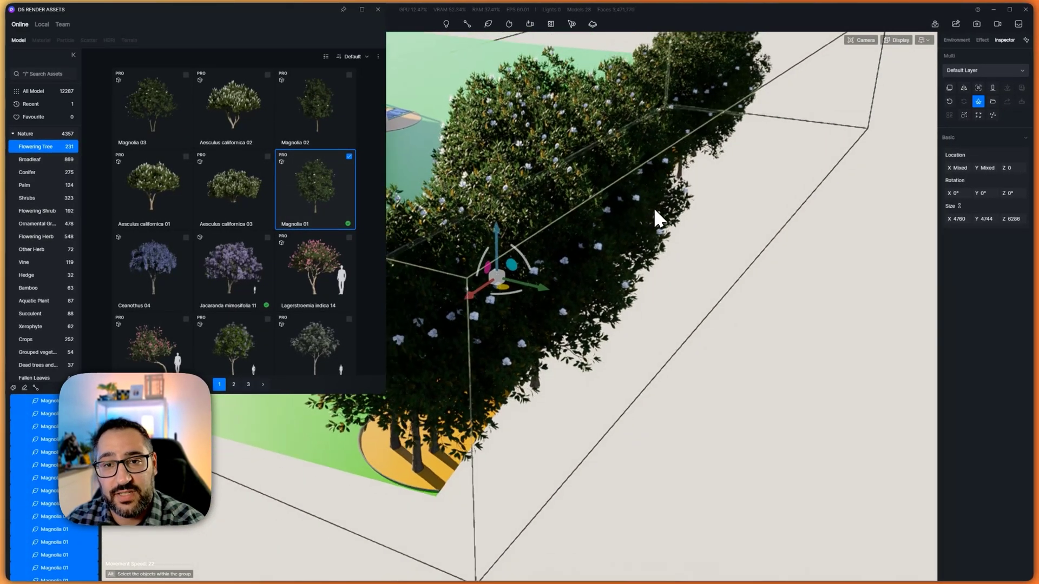
{"action": "right_click_drag", "start_coordinate": [657, 208], "coordinate": [677, 270]}
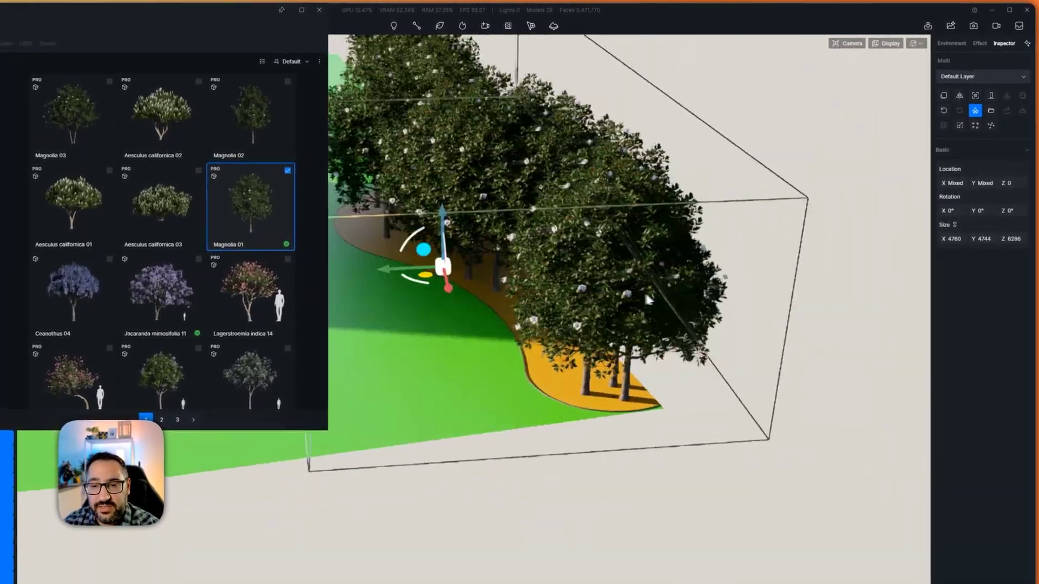
{"action": "middle_click_drag", "start_coordinate": [647, 298], "coordinate": [774, 287]}
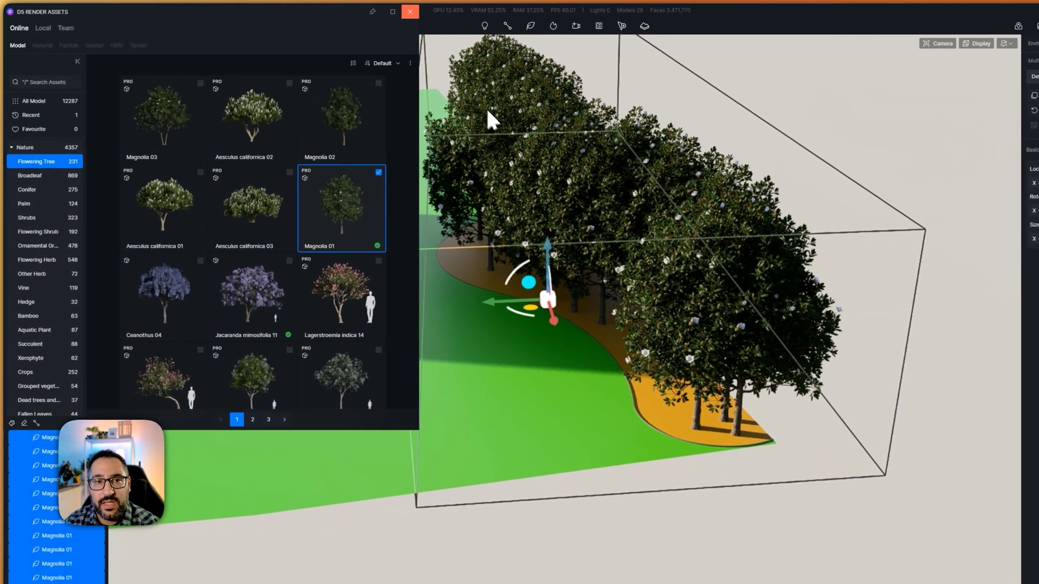
{"action": "left_click", "coordinate": [412, 12]}
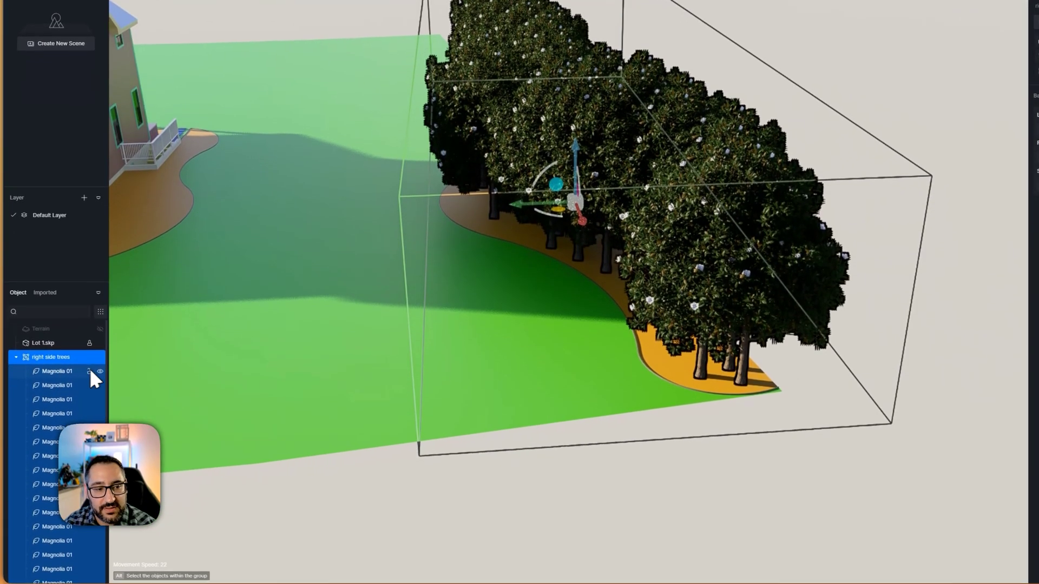
Step: Try moving the single Magnolia 01 tree at the front end of the planting bed and undo the move
{"action": "left_click", "coordinate": [92, 427]}
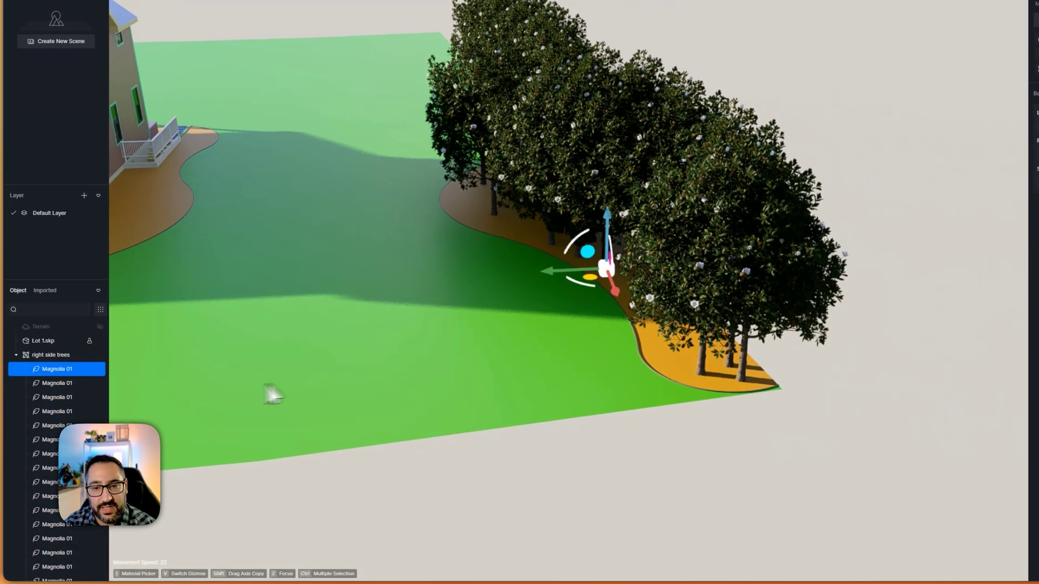
{"action": "left_click", "coordinate": [660, 349]}
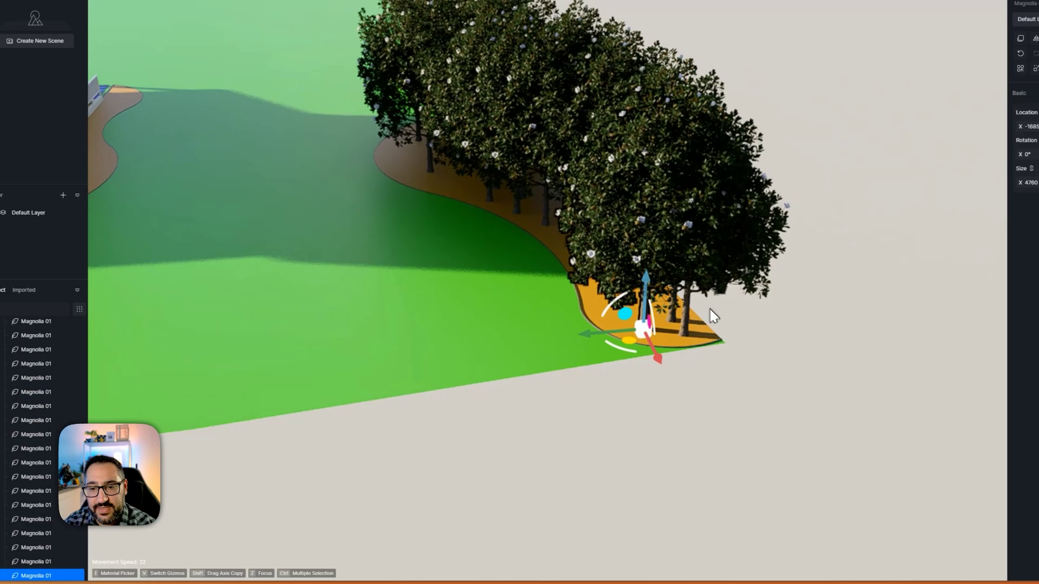
{"action": "key", "text": "w"}
{"action": "mouse_move", "coordinate": [710, 310]}
{"action": "right_mouse_down"}
{"action": "mouse_move", "coordinate": [784, 364]}
{"action": "mouse_move", "coordinate": [714, 323]}
{"action": "right_mouse_up"}
{"action": "left_click_drag", "start_coordinate": [580, 345], "coordinate": [502, 353]}
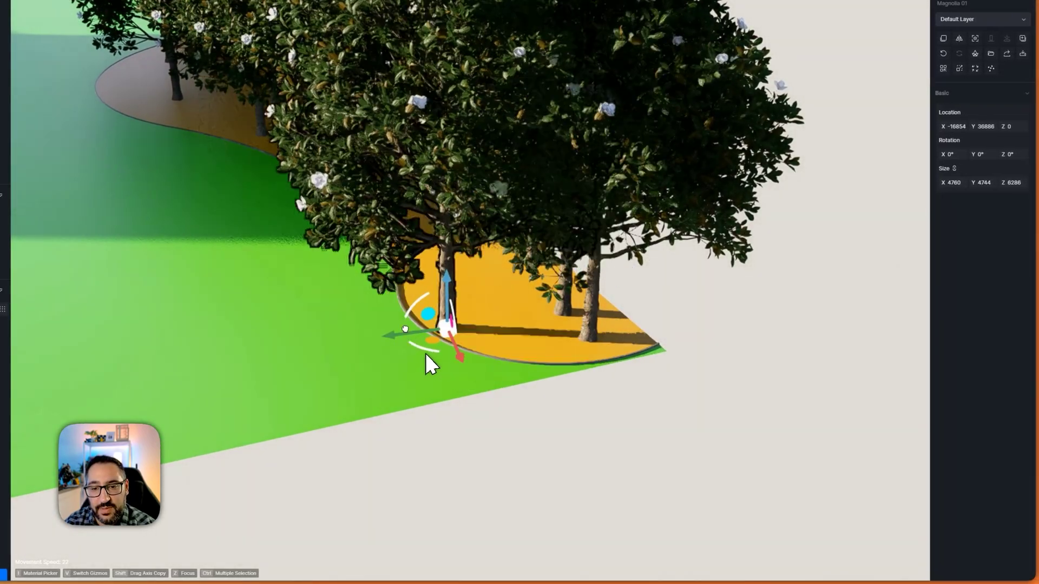
{"action": "left_click_drag", "start_coordinate": [426, 353], "coordinate": [375, 303]}
{"action": "key", "text": "ctrl+z"}
{"action": "scroll", "coordinate": [491, 309], "scroll_direction": "down", "scroll_amount": 1}
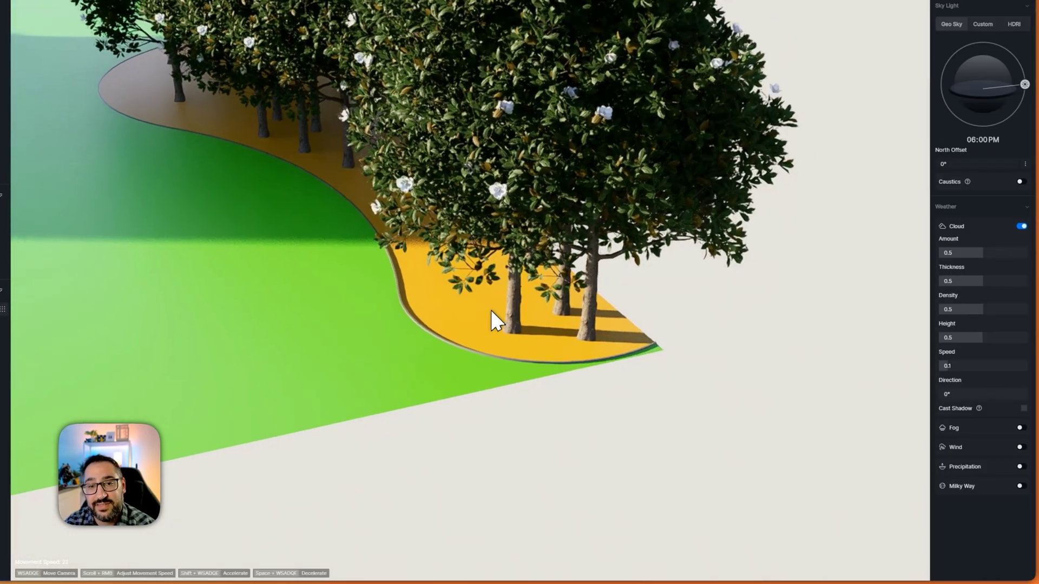
Step: Select all the Magnolia 01 trees in the right side trees group and randomize their rotation twice
{"action": "key", "text": "s"}
{"action": "key", "text": "a"}
{"action": "right_click_drag", "start_coordinate": [494, 274], "coordinate": [538, 170]}
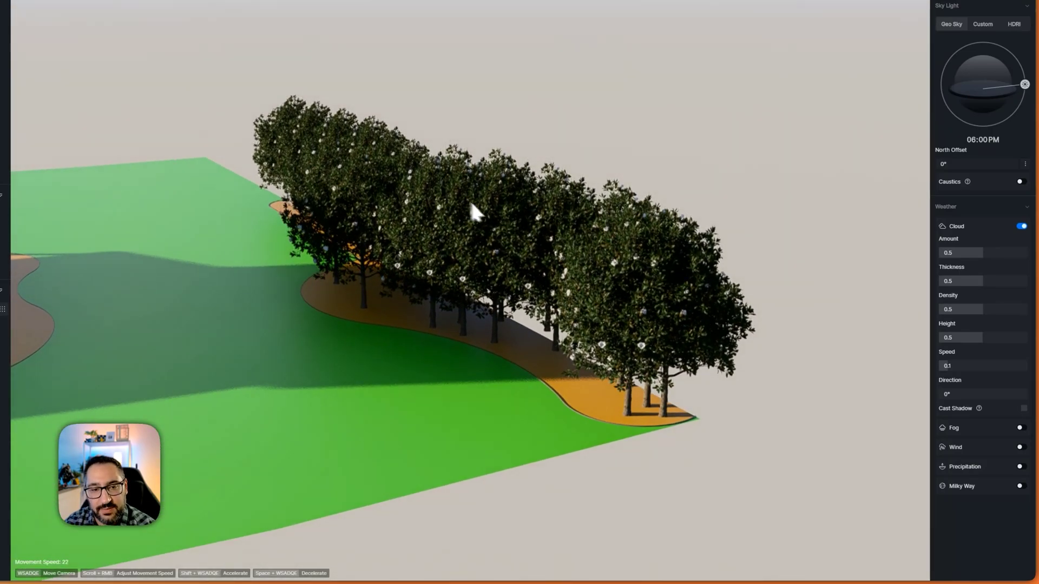
{"action": "left_click", "coordinate": [57, 370]}
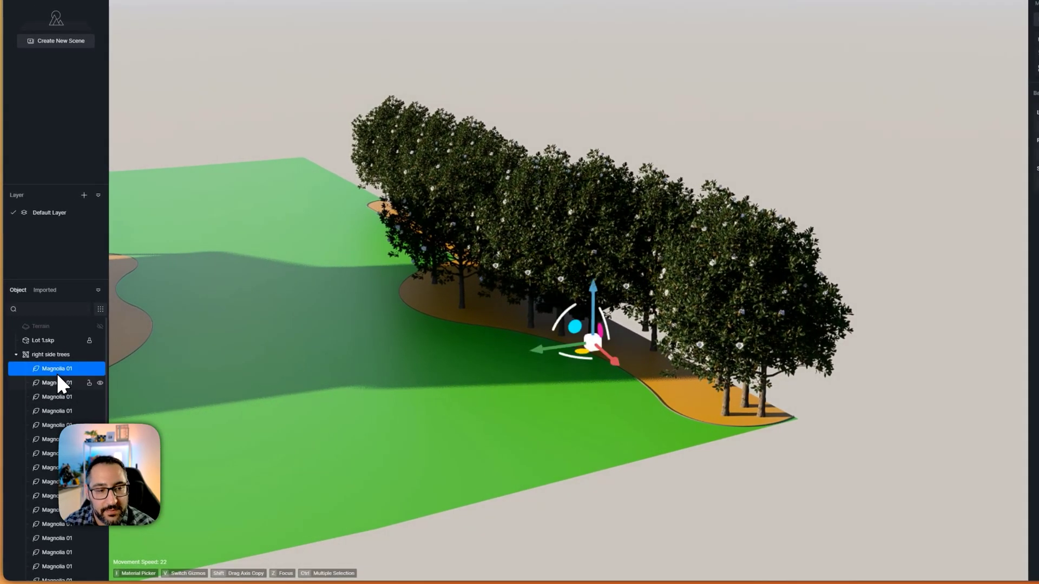
{"action": "scroll", "coordinate": [57, 392], "scroll_direction": "down", "scroll_amount": 3}
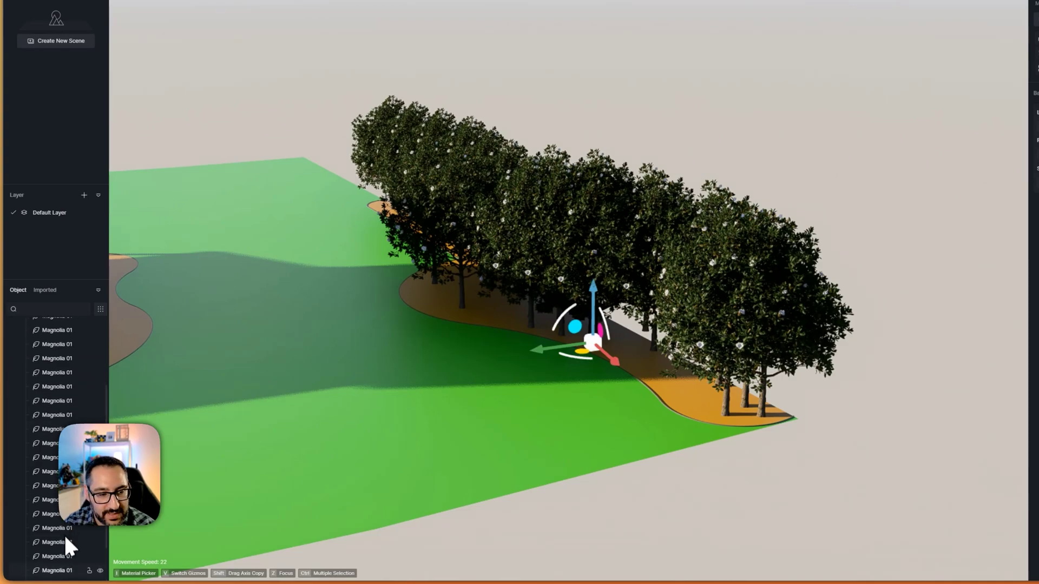
{"action": "left_click", "coordinate": [65, 571], "text": "shift"}
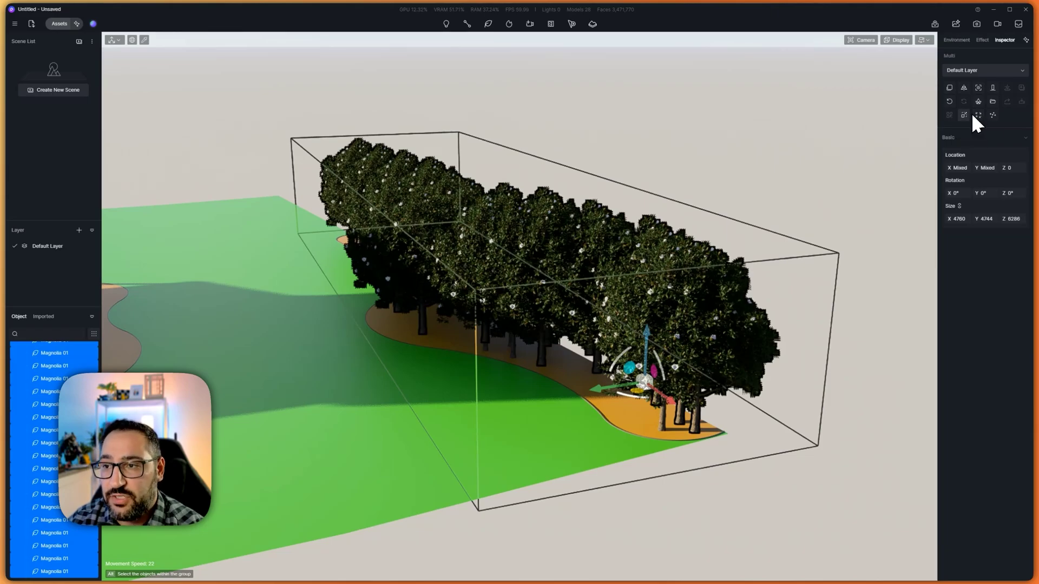
{"action": "left_click", "coordinate": [978, 115]}
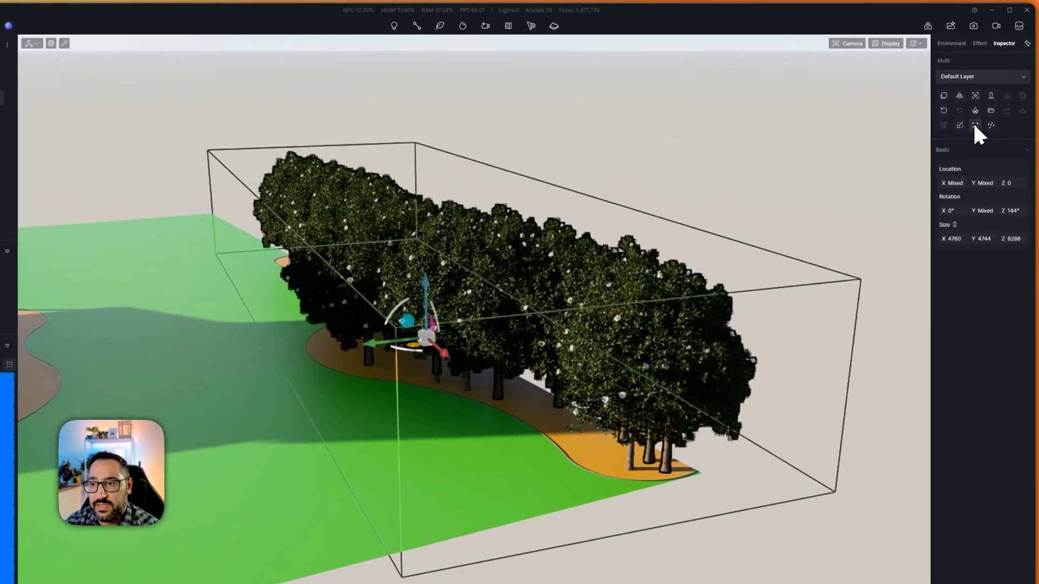
{"action": "left_click", "coordinate": [974, 127]}
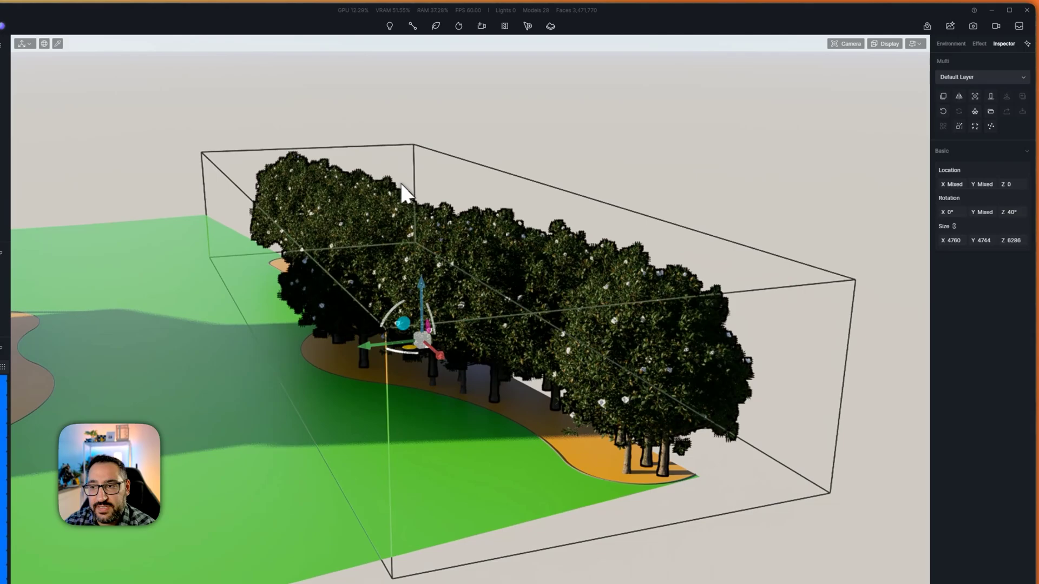
Step: Randomize the scale of the selected magnolia trees repeatedly and clear the selection
{"action": "left_click", "coordinate": [958, 125]}
{"action": "left_click", "coordinate": [958, 125]}
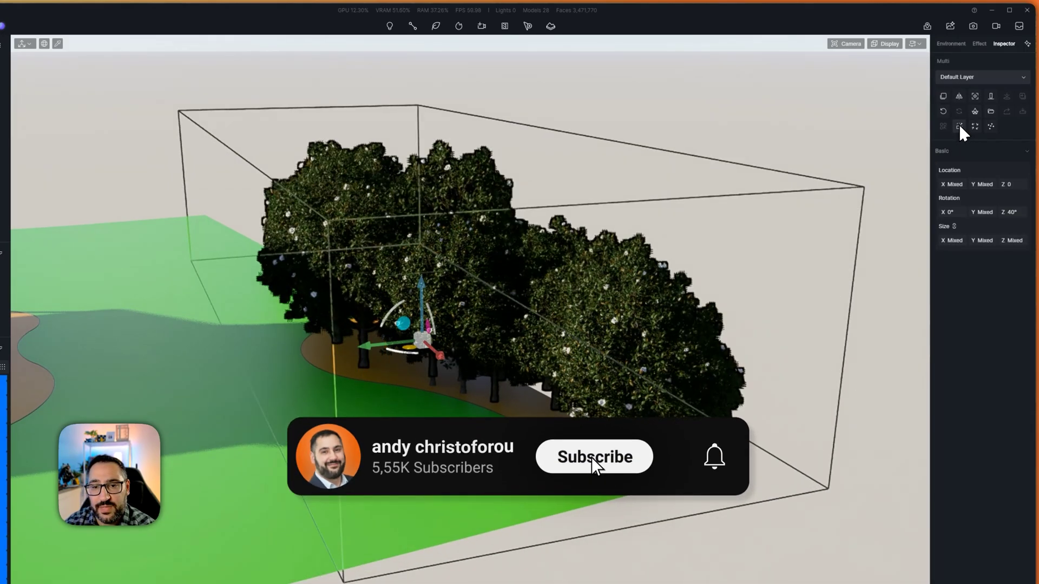
{"action": "left_click", "coordinate": [959, 125]}
{"action": "left_click", "coordinate": [960, 126]}
{"action": "left_click", "coordinate": [960, 126]}
{"action": "left_click", "coordinate": [959, 126]}
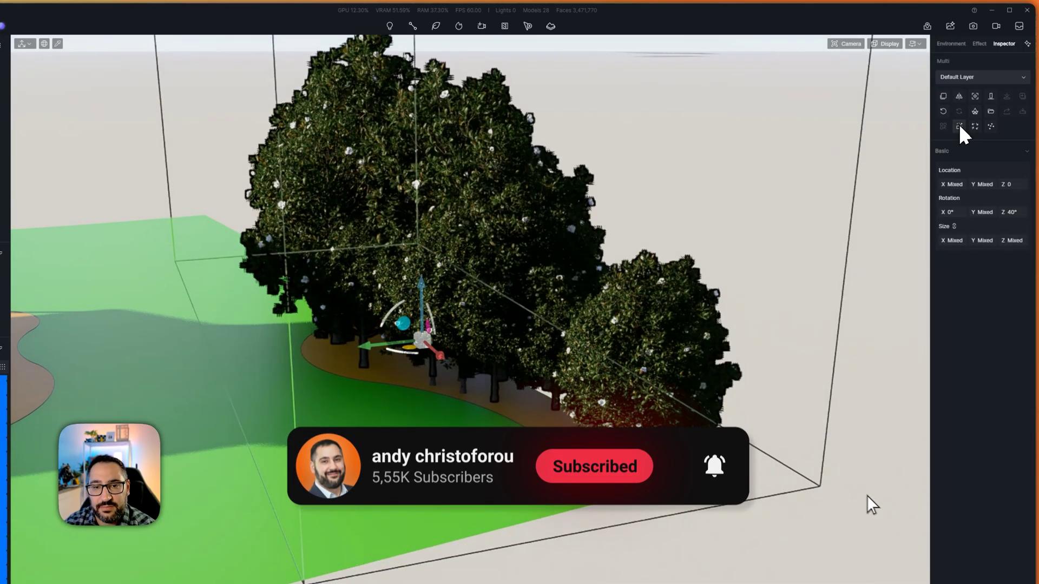
{"action": "left_click", "coordinate": [960, 126]}
{"action": "left_click", "coordinate": [959, 127]}
{"action": "left_click", "coordinate": [959, 127]}
{"action": "left_click", "coordinate": [959, 126]}
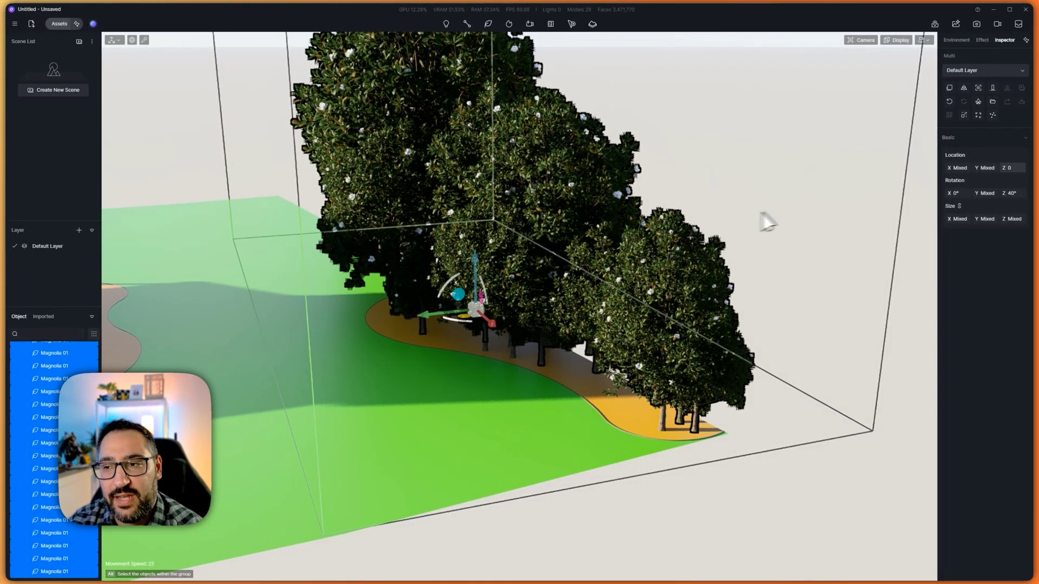
{"action": "key", "text": "Escape"}
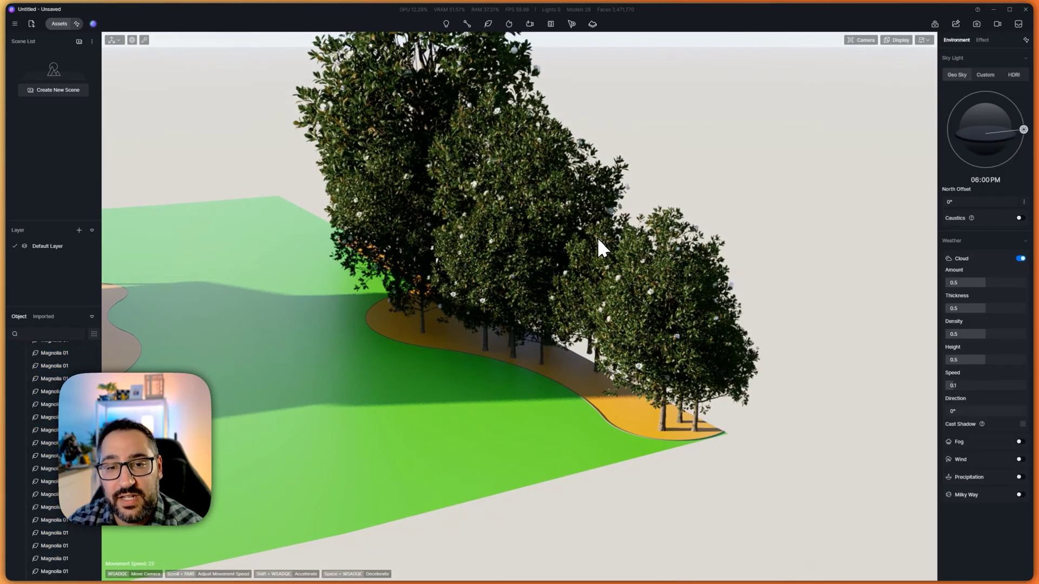
Step: Undo the most recent random scale changes on the magnolia trees
{"action": "key", "text": "ctrl+z"}
{"action": "key", "text": "ctrl+z"}
{"action": "key", "text": "ctrl+z"}
{"action": "key", "text": "ctrl+z"}
{"action": "key", "text": "ctrl+z"}
{"action": "key", "text": "ctrl+z"}
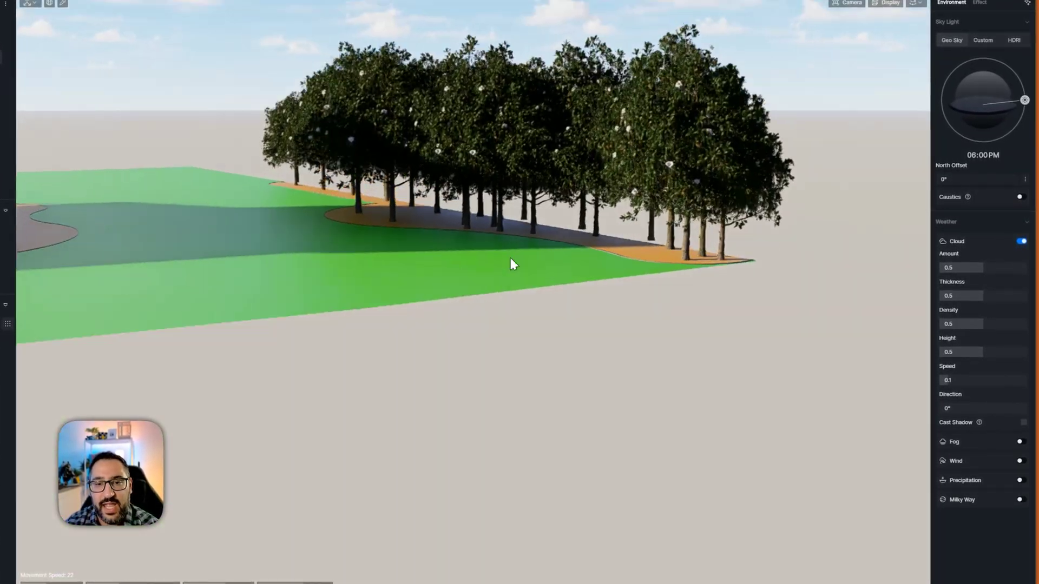
Step: Examine the row of magnolias from low and front viewpoints together with the house and lot
{"action": "right_click_drag", "start_coordinate": [510, 258], "coordinate": [485, 197]}
{"action": "scroll", "coordinate": [485, 197], "scroll_direction": "down", "scroll_amount": 2}
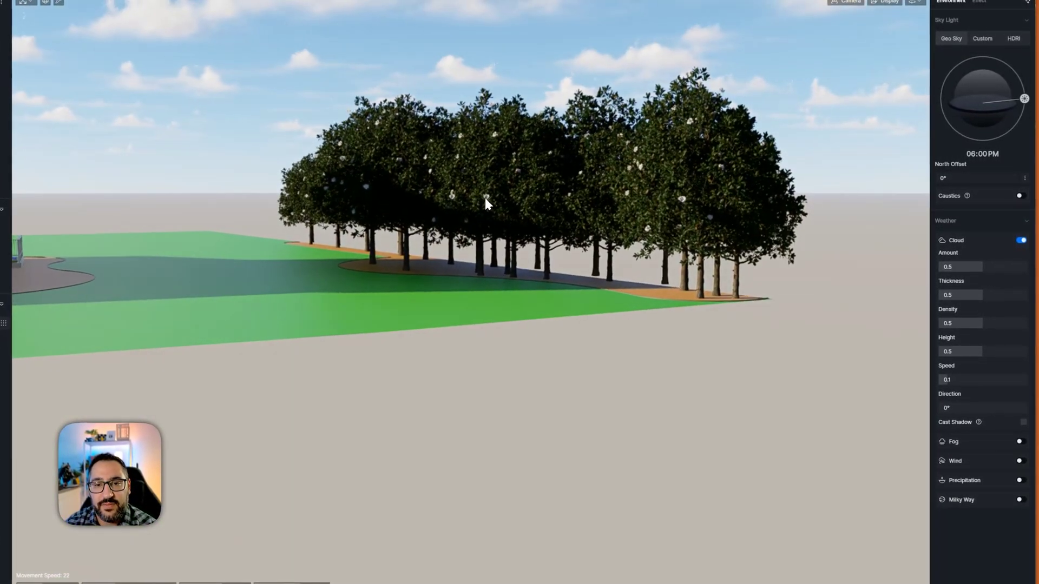
{"action": "scroll", "coordinate": [489, 208], "scroll_direction": "up", "scroll_amount": 2}
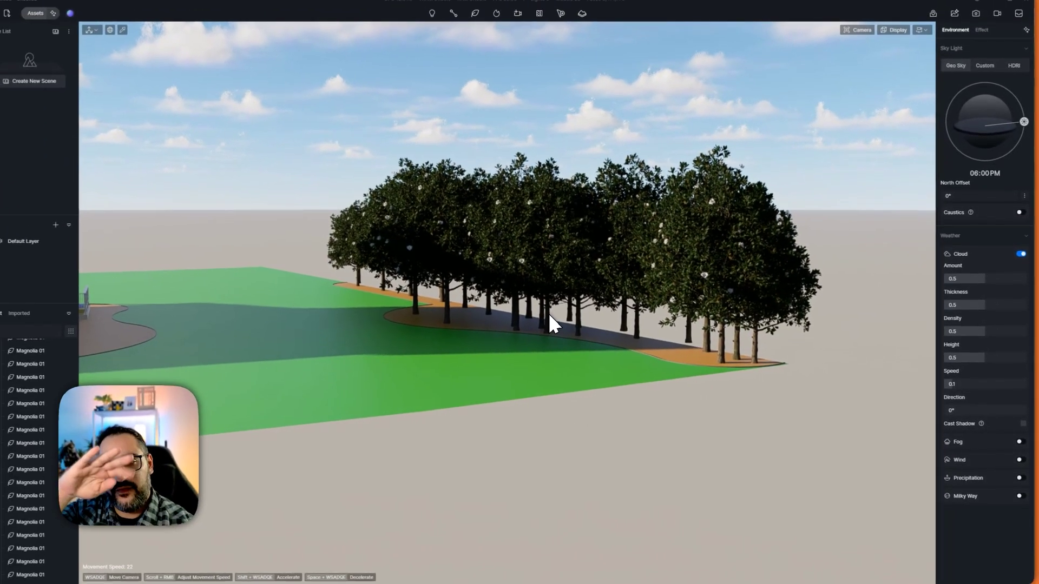
{"action": "right_click_drag", "start_coordinate": [572, 306], "coordinate": [405, 312]}
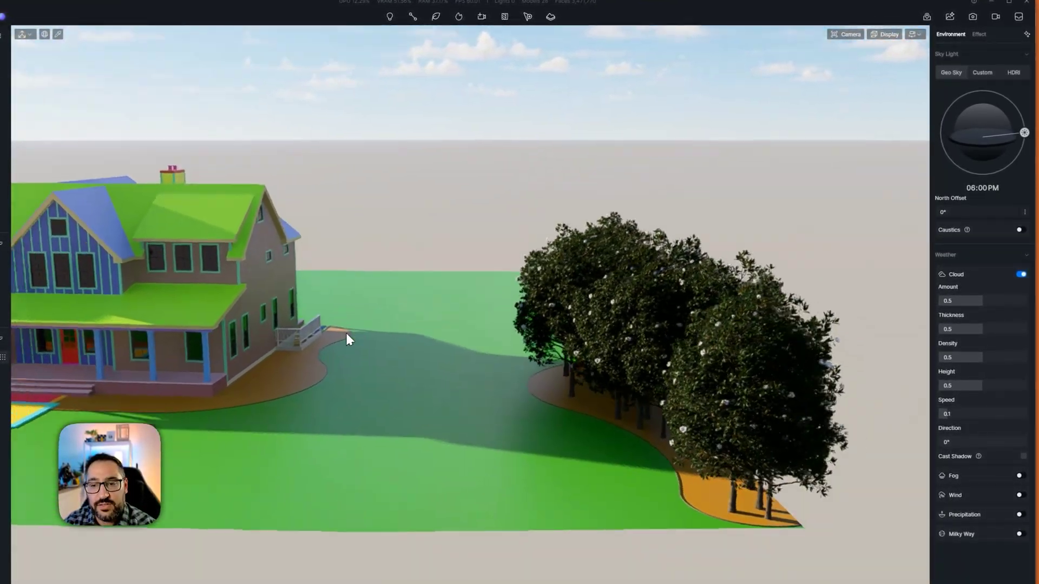
{"action": "right_click_drag", "start_coordinate": [347, 334], "coordinate": [185, 348]}
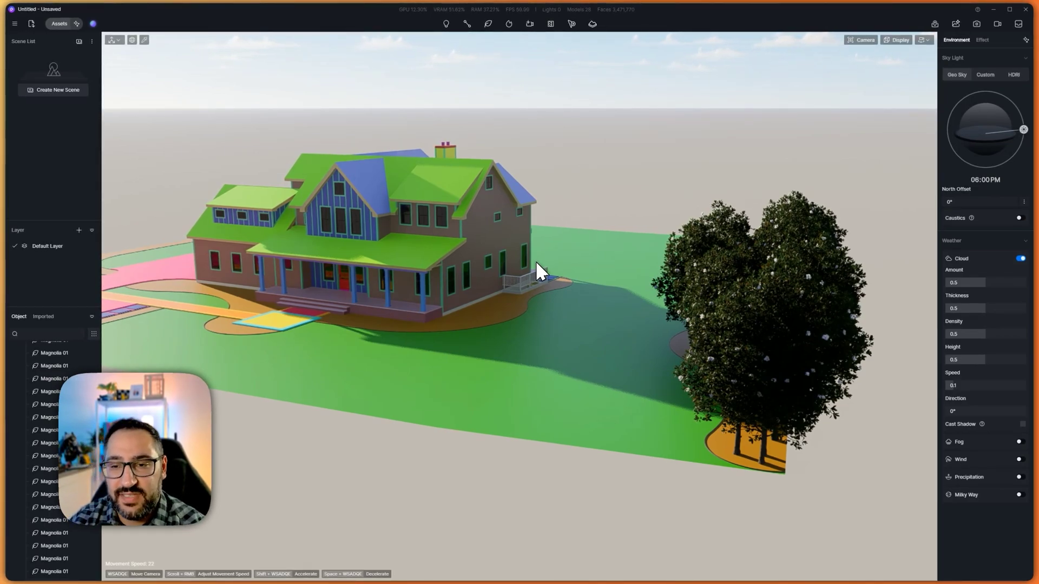
Step: Switch to SketchUp and select the shrub placeholder posts in the planting bed along the house's right side, leaving out the porch railing
{"action": "left_click", "coordinate": [901, 571]}
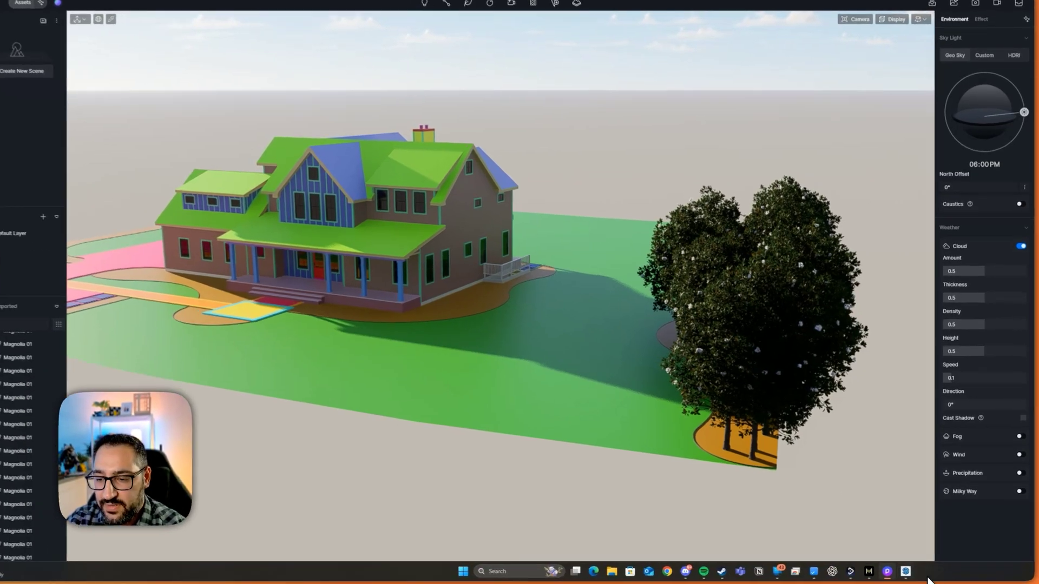
{"action": "scroll", "coordinate": [373, 330], "scroll_direction": "up", "scroll_amount": 5}
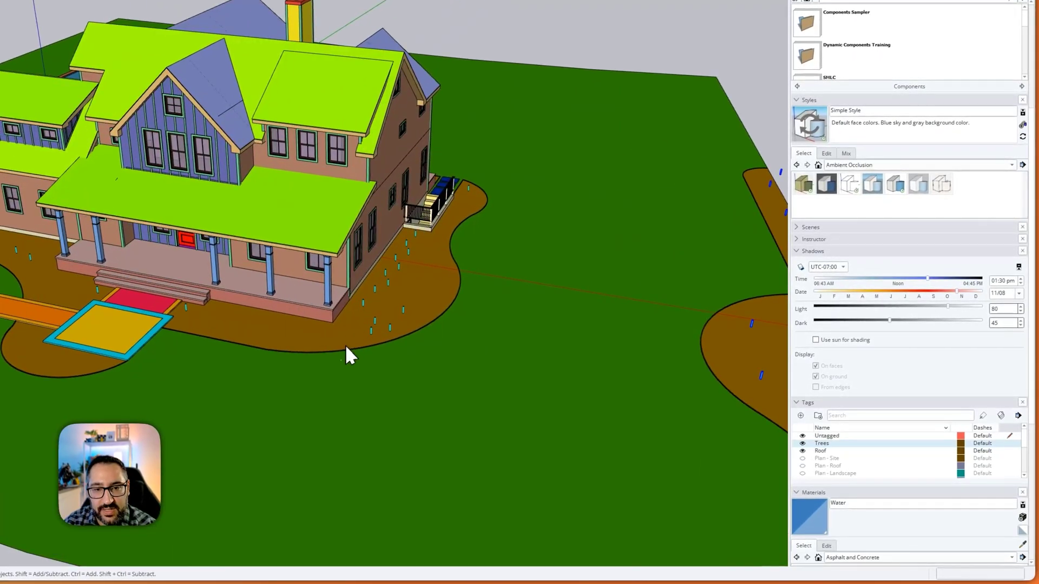
{"action": "left_click_drag", "start_coordinate": [497, 215], "coordinate": [513, 182]}
{"action": "middle_click_drag", "start_coordinate": [418, 277], "coordinate": [447, 257]}
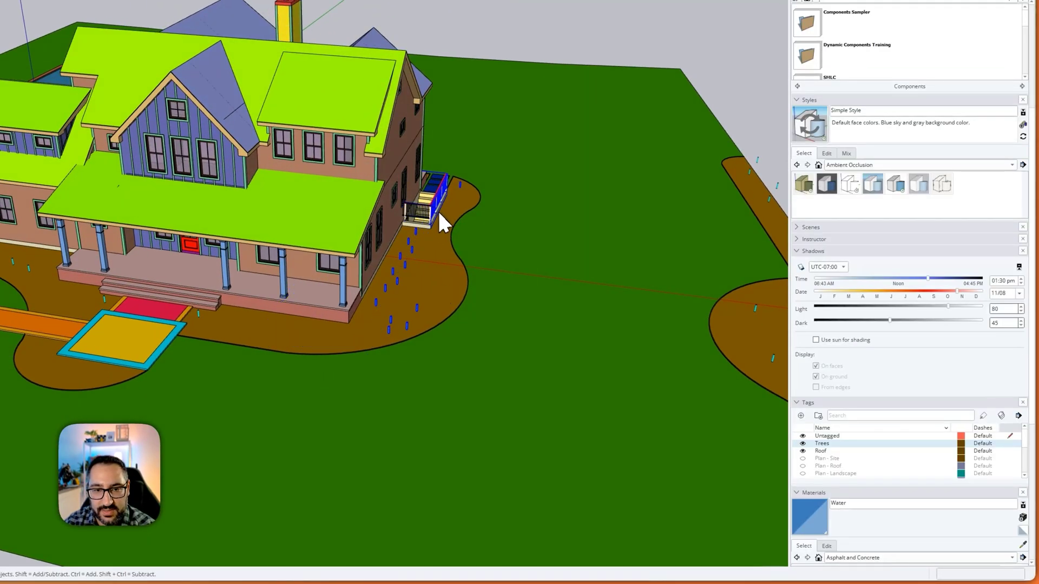
{"action": "left_click", "coordinate": [442, 179], "text": "shift"}
{"action": "middle_click_drag", "start_coordinate": [423, 257], "coordinate": [415, 220]}
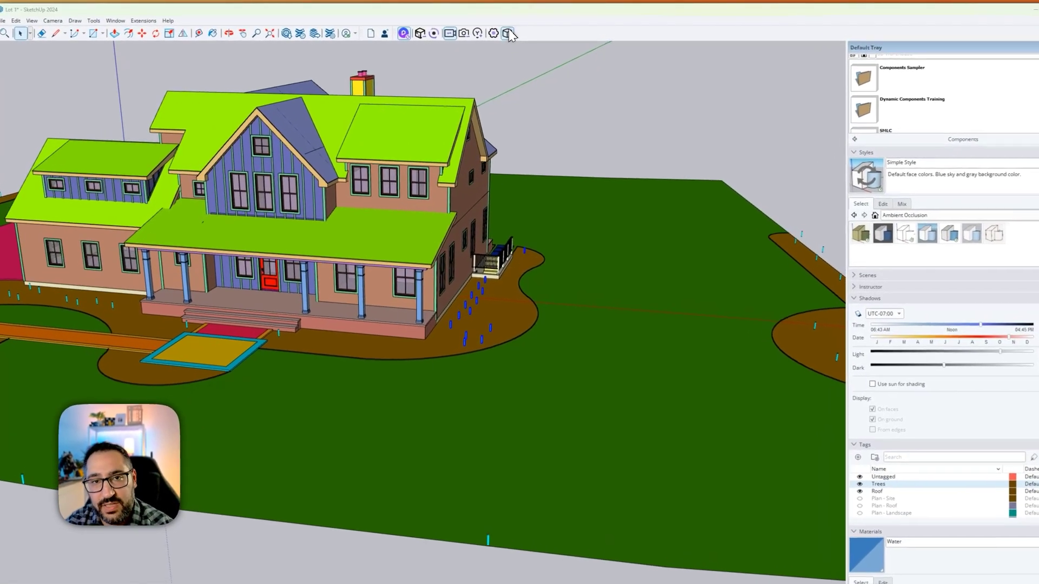
Step: Export only the selected posts, keeping the two-layer group structure, to the Desktop as "low shrubs"
{"action": "left_click", "coordinate": [489, 31]}
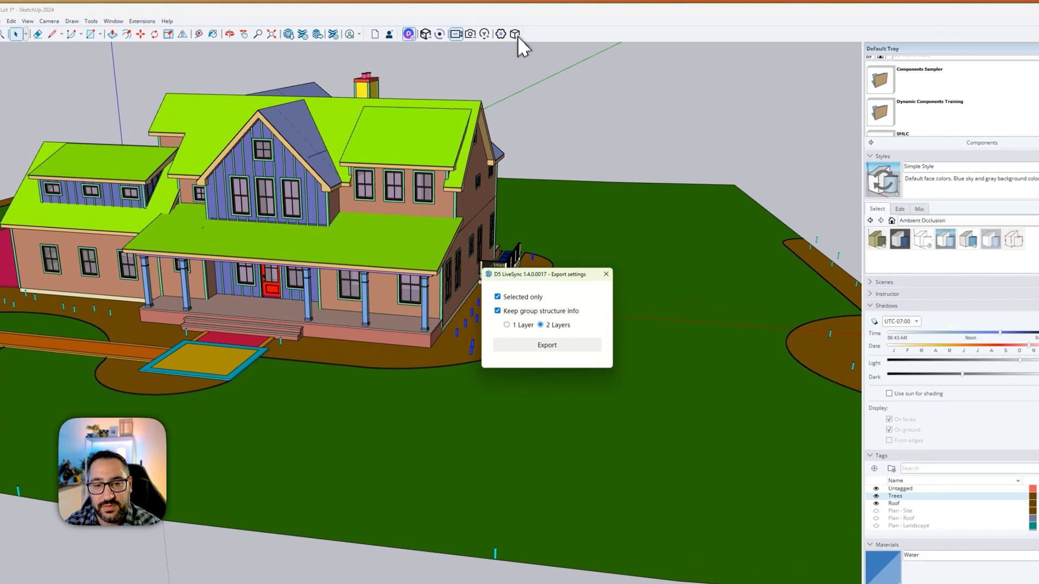
{"action": "left_click", "coordinate": [524, 318]}
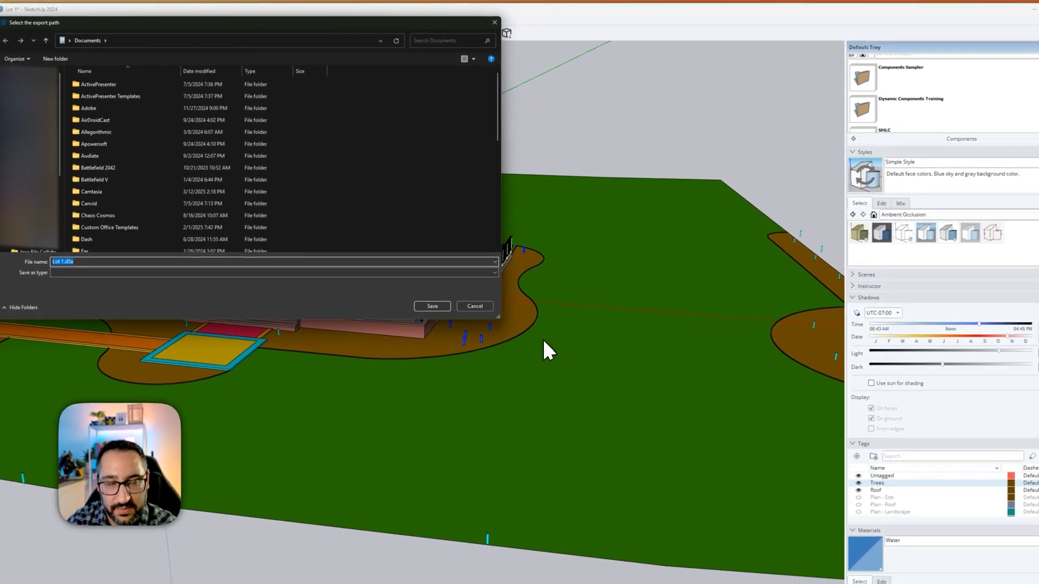
{"action": "type", "text": "low shrubs"}
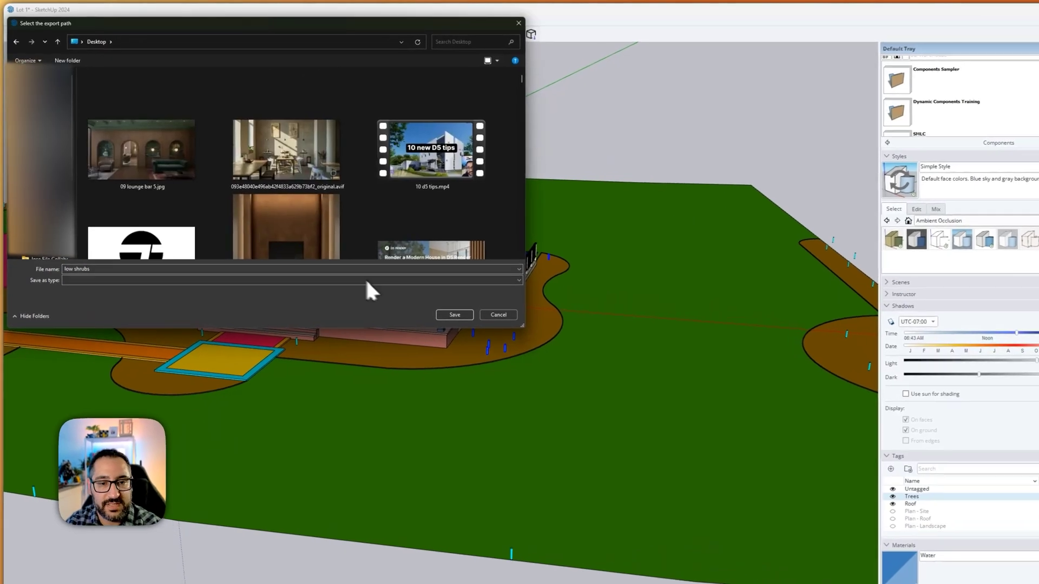
{"action": "left_click", "coordinate": [419, 289]}
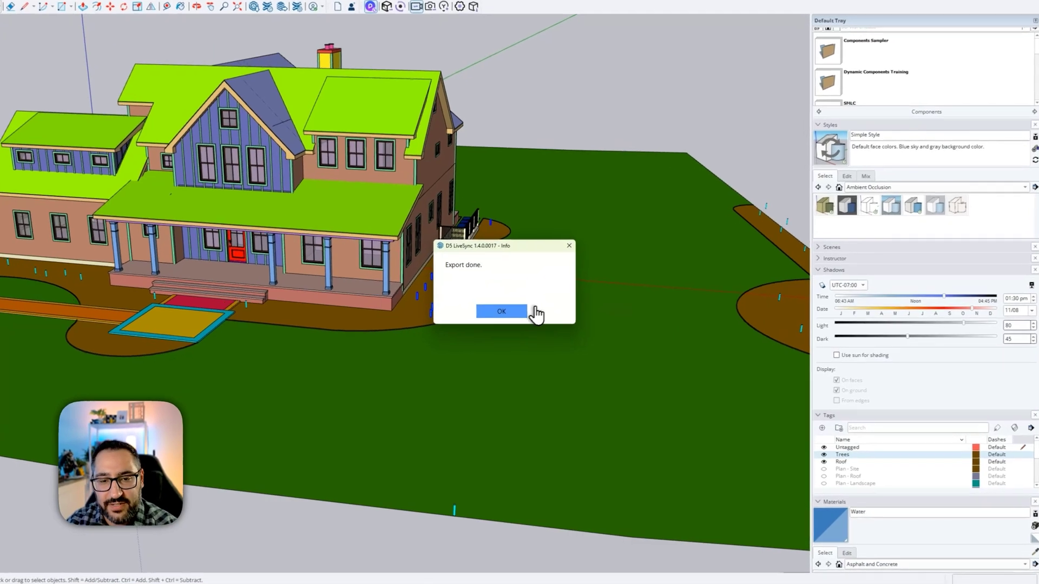
{"action": "left_click", "coordinate": [516, 320]}
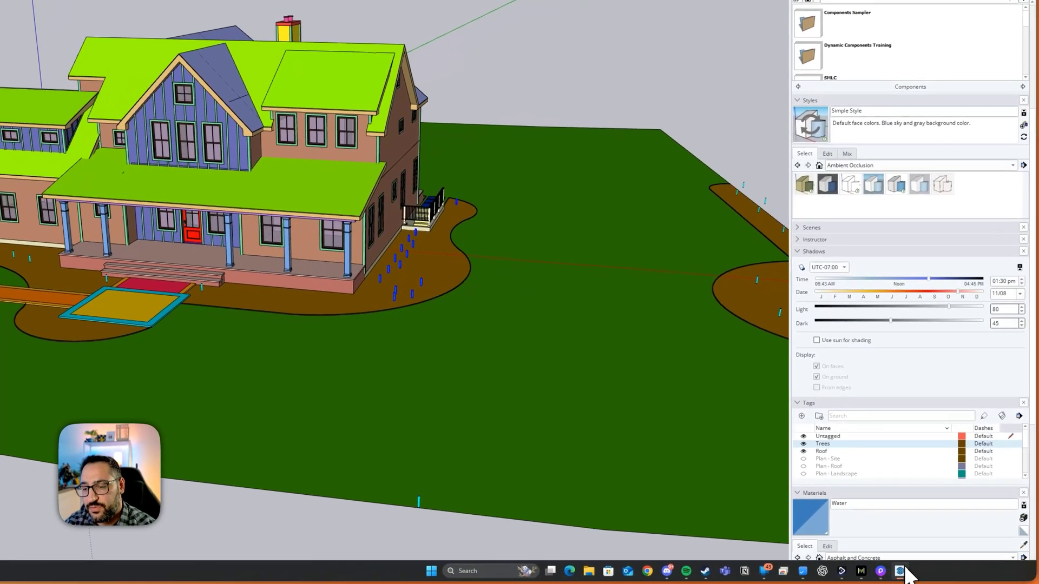
Step: Switch to D5 Render and import low shrubs.d5a from the Desktop
{"action": "left_click", "coordinate": [899, 575]}
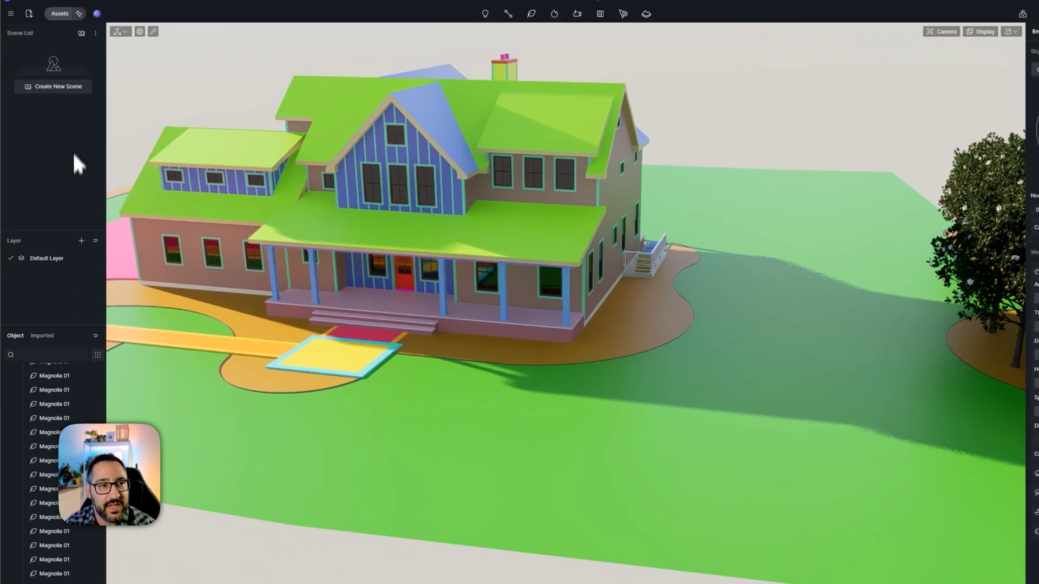
{"action": "left_click", "coordinate": [40, 30]}
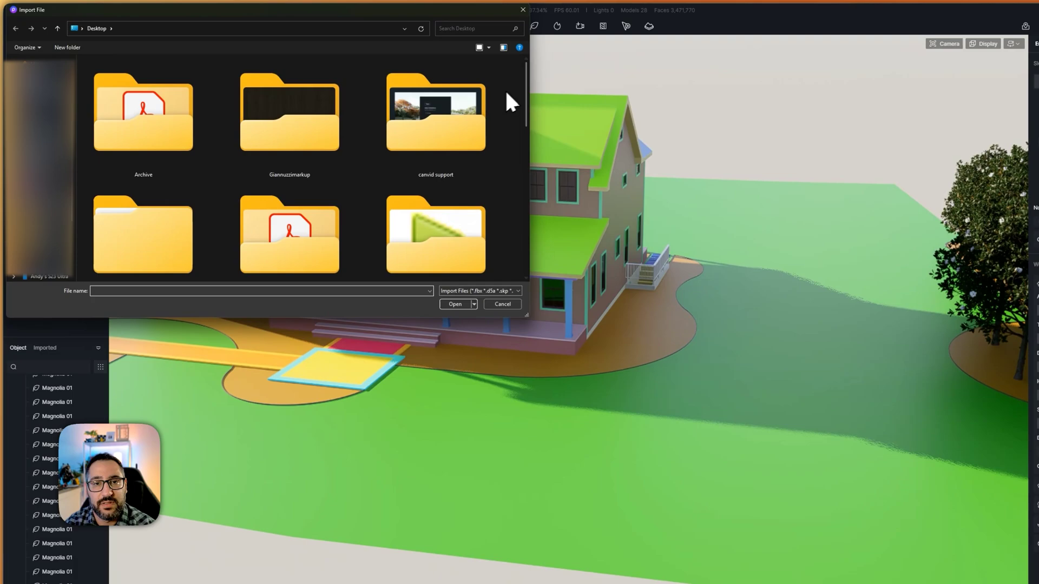
{"action": "left_click_drag", "start_coordinate": [526, 88], "coordinate": [528, 230]}
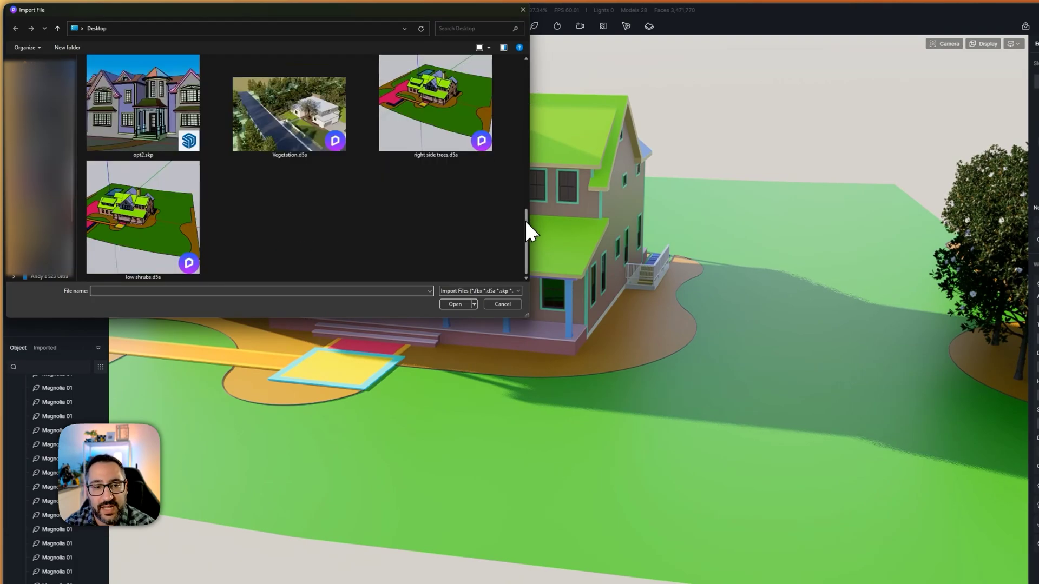
{"action": "double_click", "coordinate": [138, 235]}
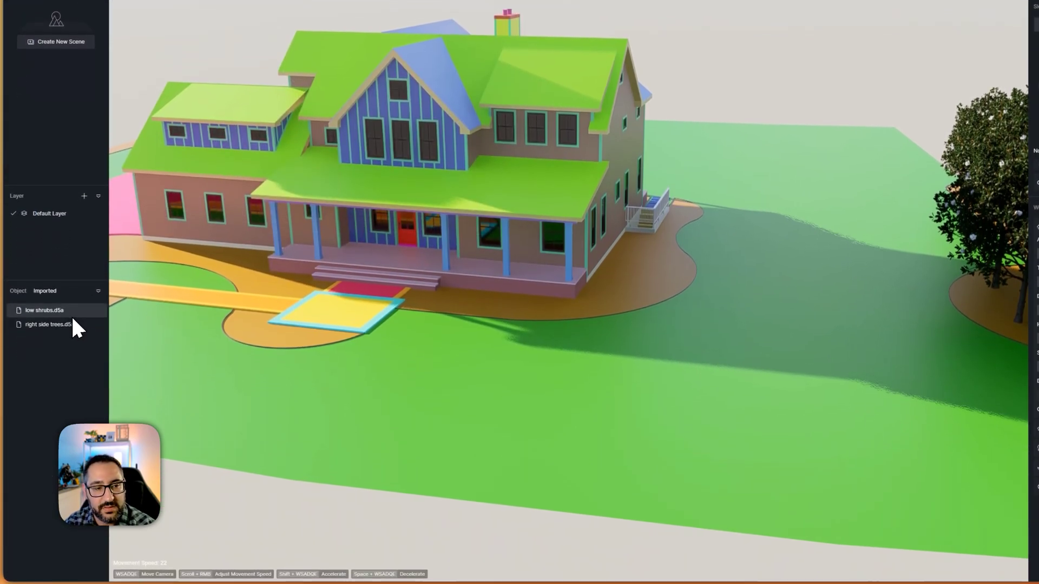
Step: Place the low shrubs model in the scene, sync its coordinates, and select its whole group in the object list
{"action": "left_click", "coordinate": [667, 276]}
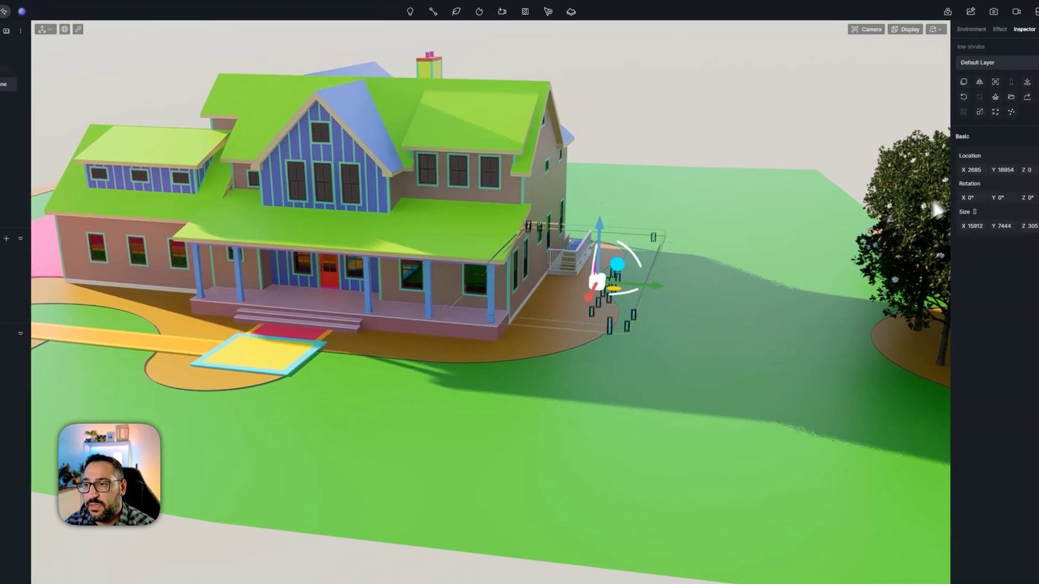
{"action": "left_click", "coordinate": [1007, 110]}
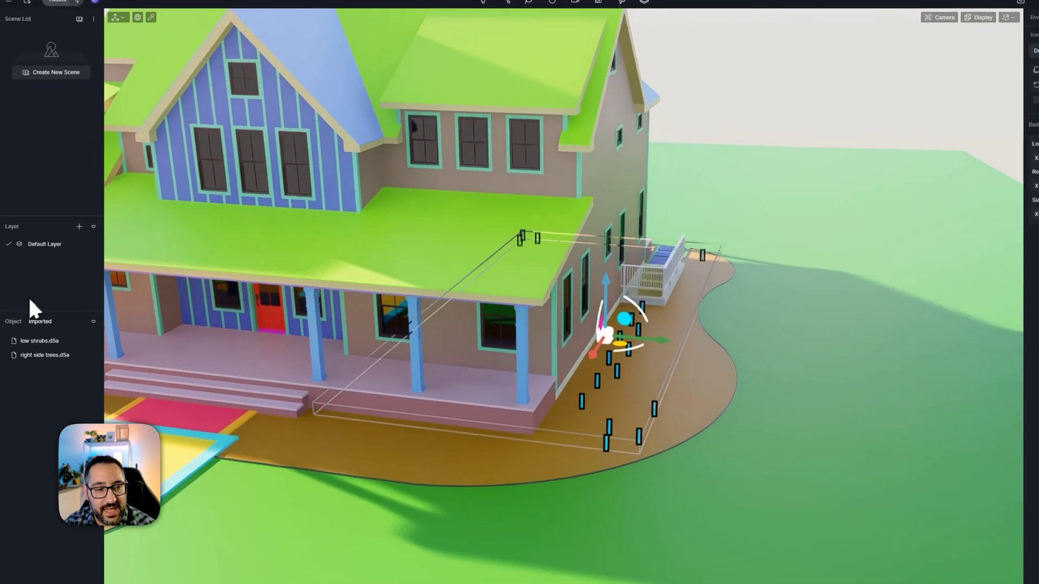
{"action": "left_click", "coordinate": [16, 302]}
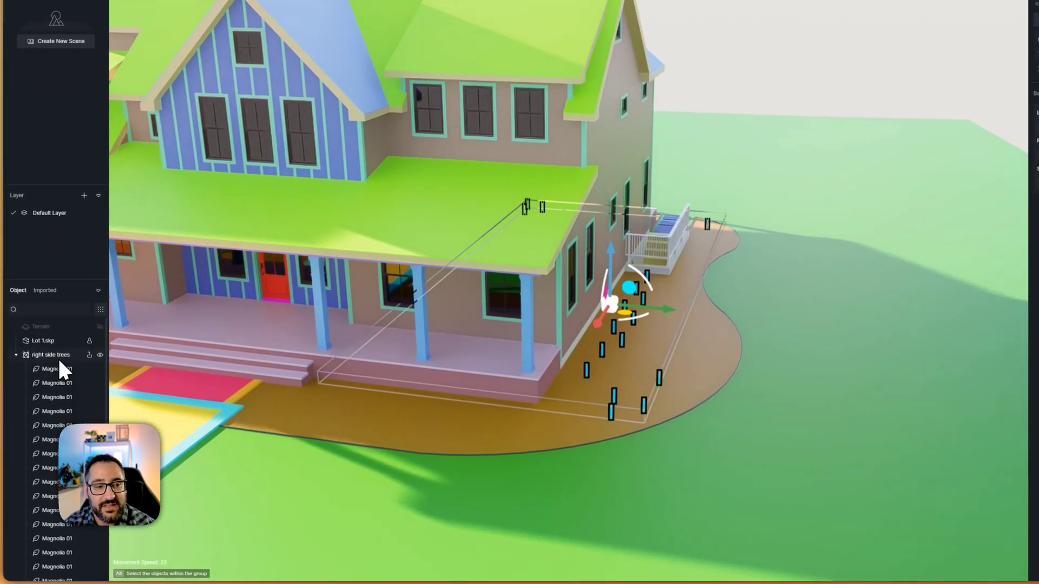
{"action": "left_click", "coordinate": [18, 355]}
{"action": "left_click", "coordinate": [56, 370]}
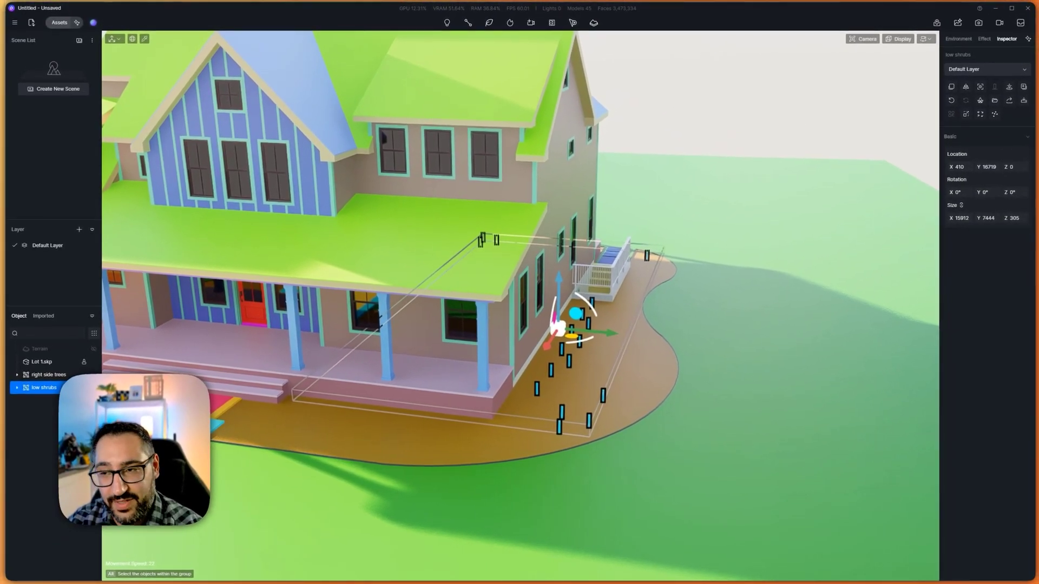
Step: Try replacing the entire low shrubs group with the Ceanothus 04 flowering tree from the online assets
{"action": "left_click", "coordinate": [980, 100]}
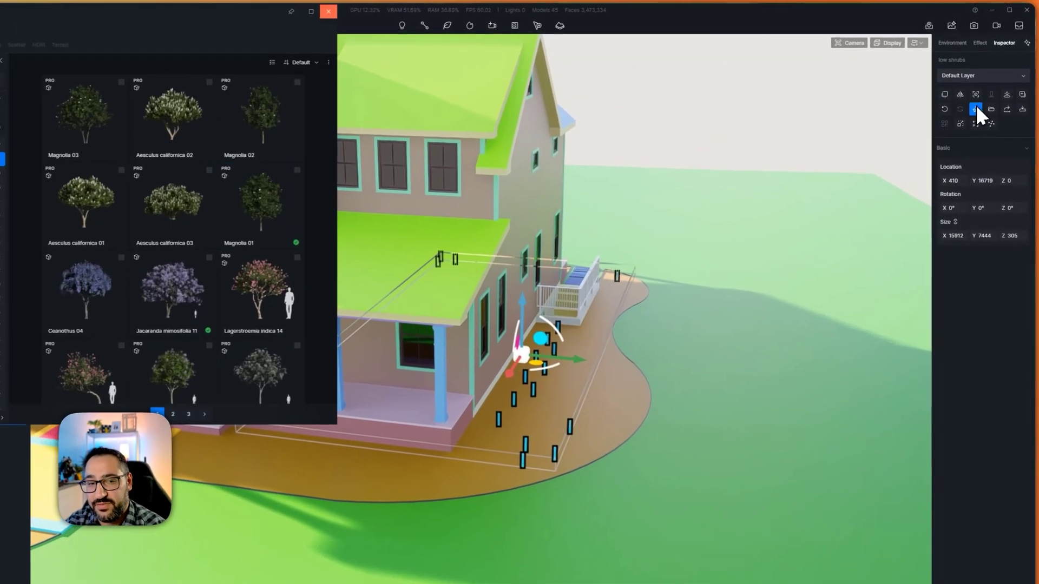
{"action": "scroll", "coordinate": [249, 293], "scroll_direction": "down", "scroll_amount": 2}
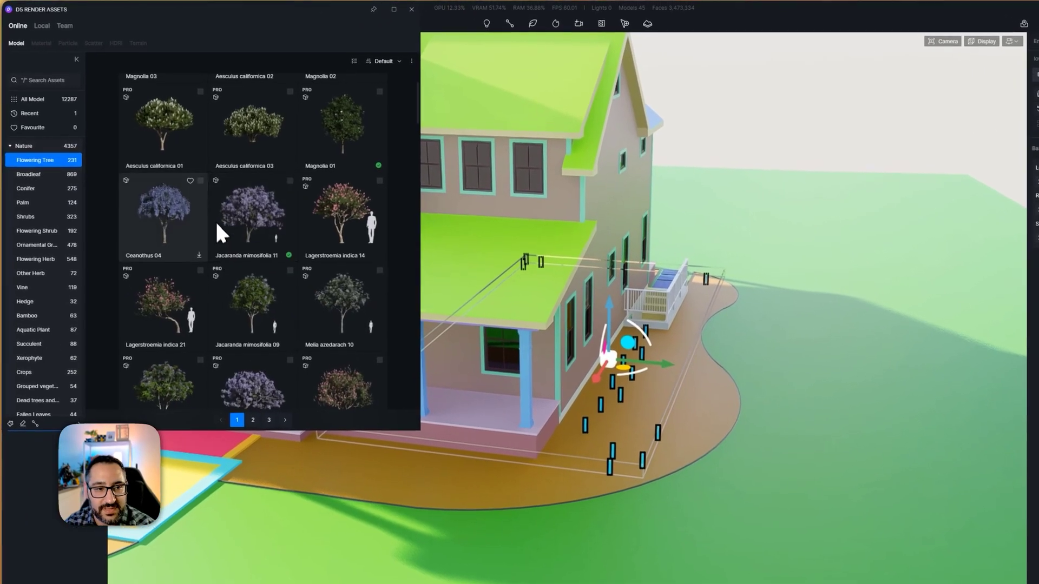
{"action": "left_click", "coordinate": [202, 181]}
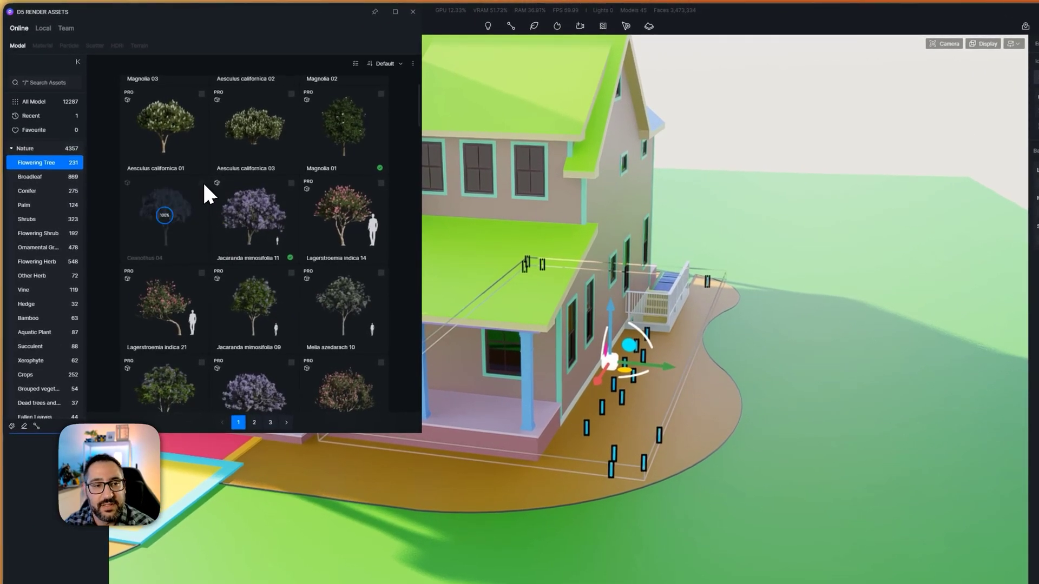
{"action": "left_click", "coordinate": [202, 182]}
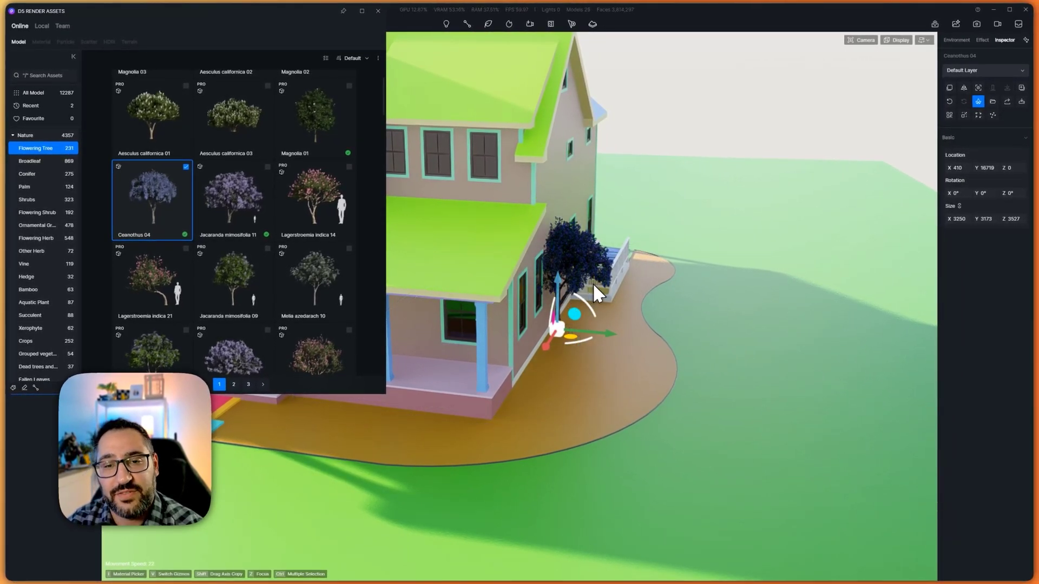
{"action": "key", "text": "Escape"}
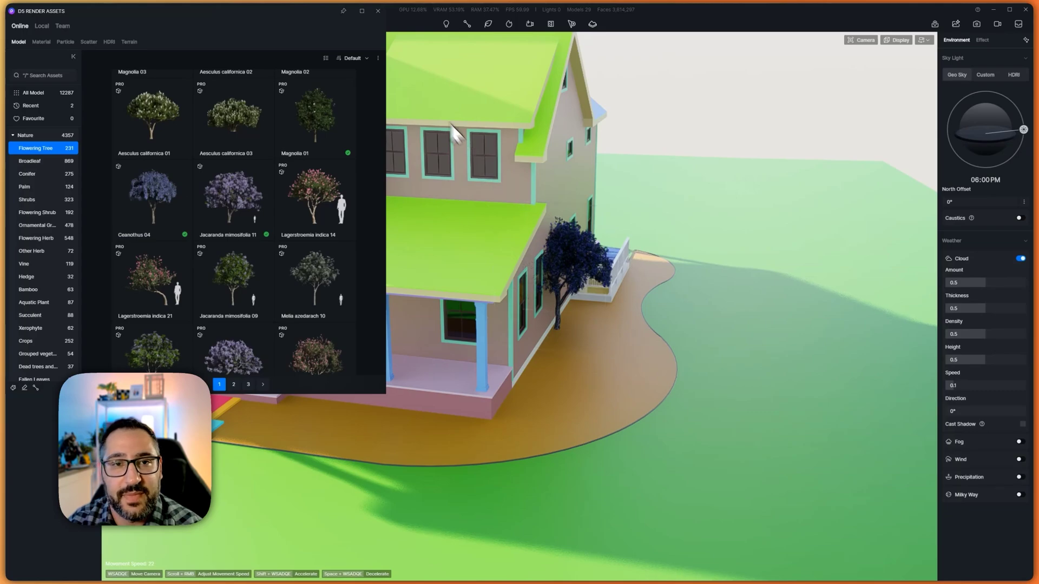
Step: Close the asset library and delete the single Ceanothus 04 tree beside the house
{"action": "left_click", "coordinate": [378, 11]}
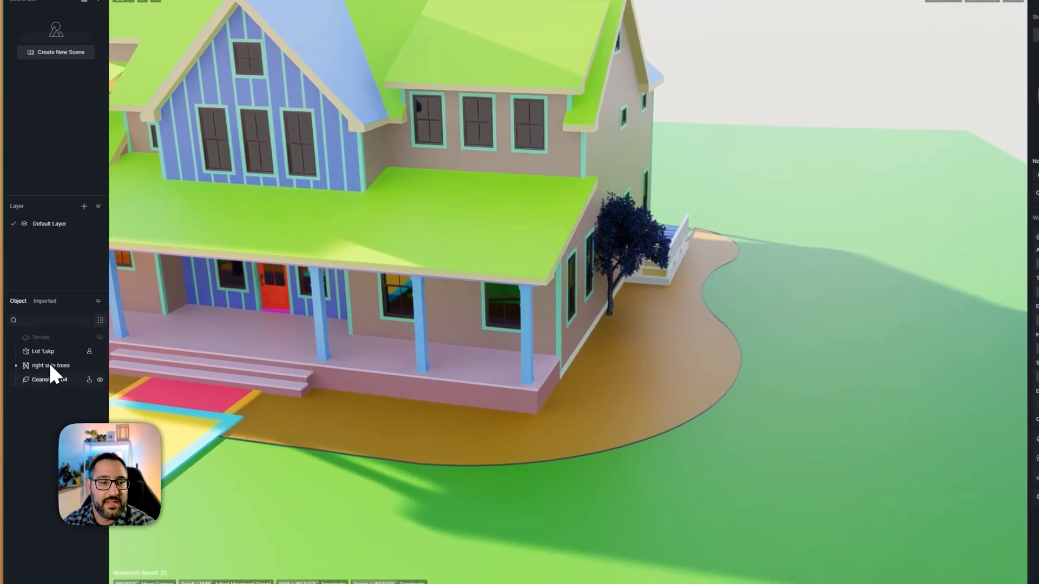
{"action": "left_click", "coordinate": [51, 379]}
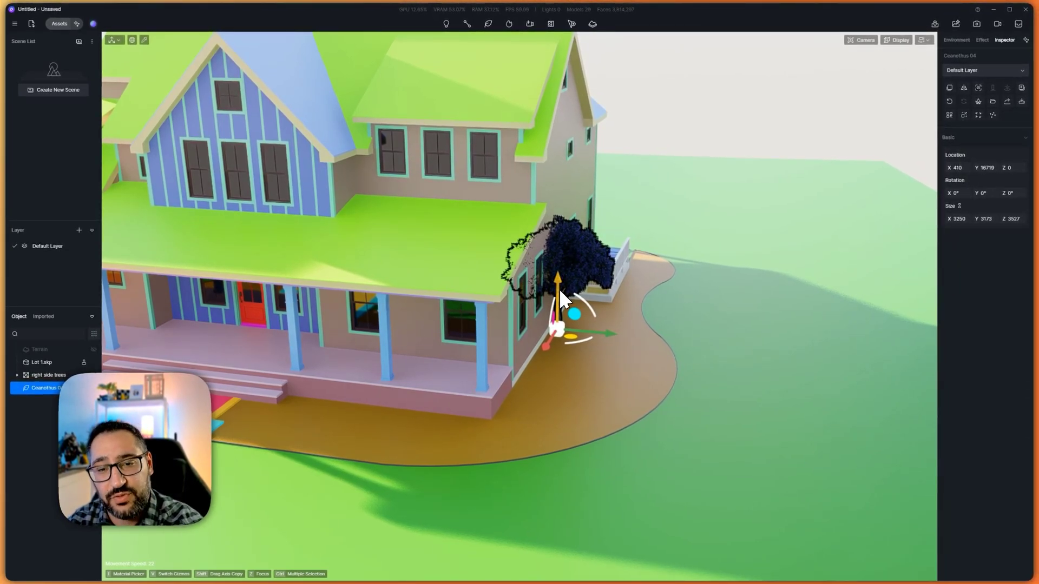
{"action": "key", "text": "Delete"}
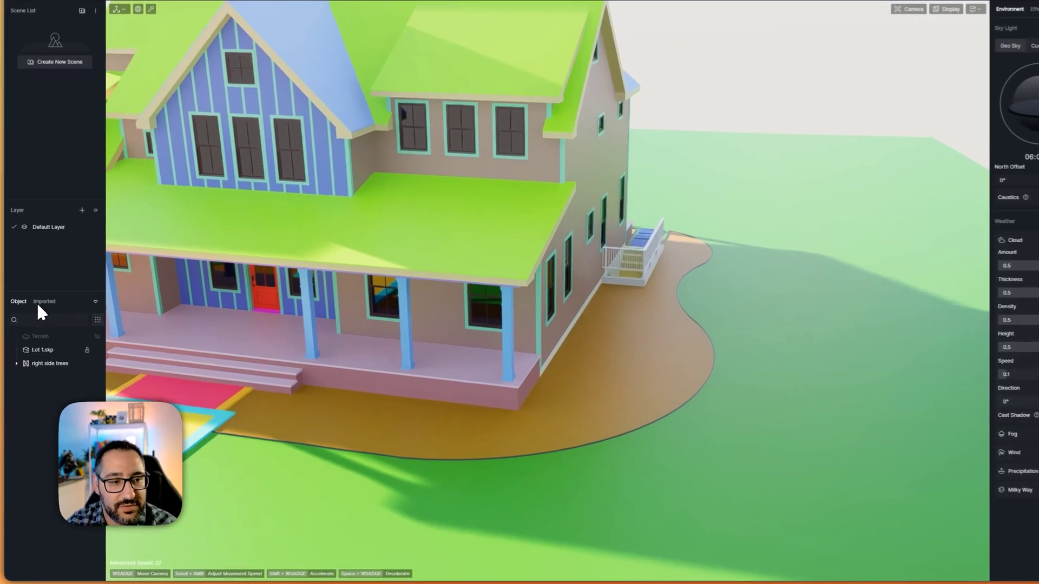
Step: Place the imported low shrubs.d5a model in the scene again and sync its coordinates with the house
{"action": "left_click", "coordinate": [42, 316]}
{"action": "left_click", "coordinate": [42, 336]}
{"action": "left_click", "coordinate": [649, 327]}
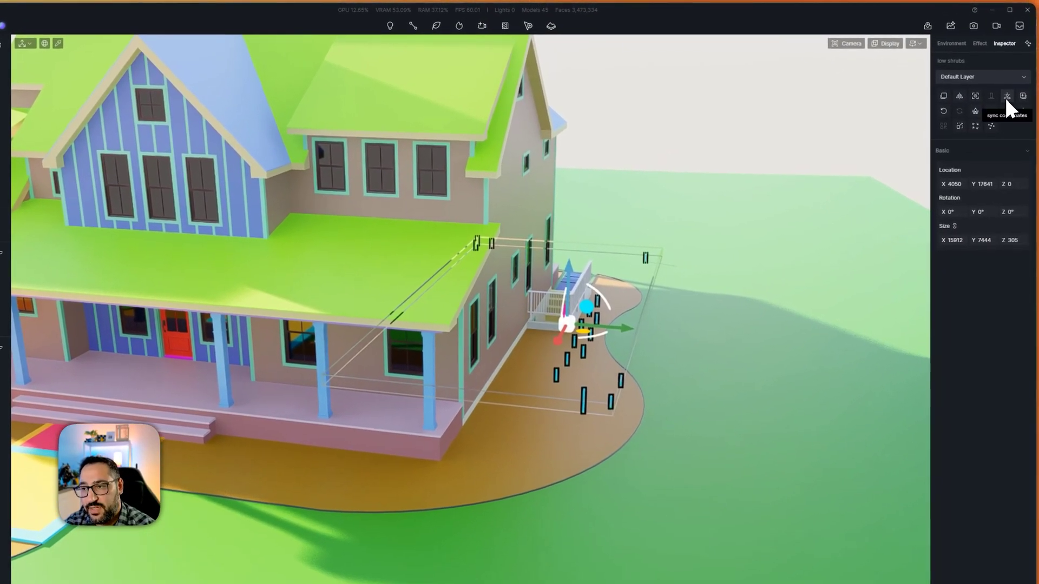
{"action": "left_click", "coordinate": [1006, 97]}
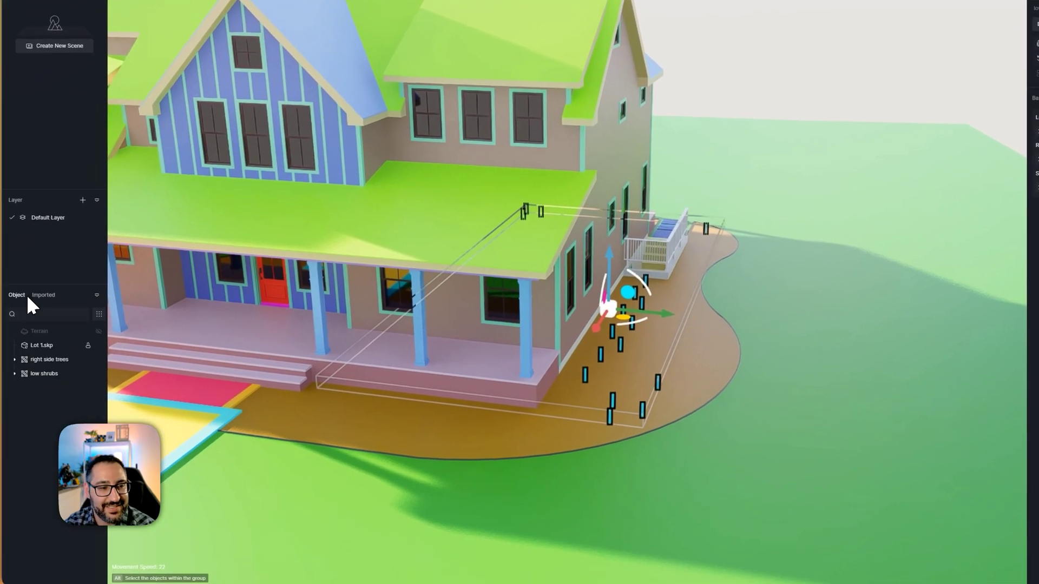
Step: Select all the individual placeholder components inside the low shrubs group and replace them with Rosmarinus officinalis 03
{"action": "left_click", "coordinate": [14, 373]}
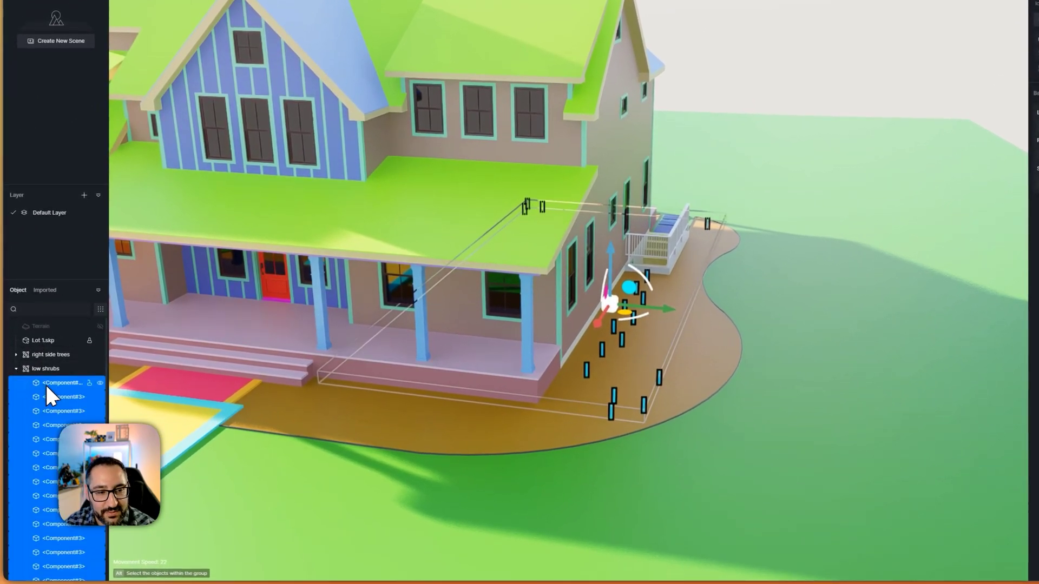
{"action": "left_click", "coordinate": [46, 384]}
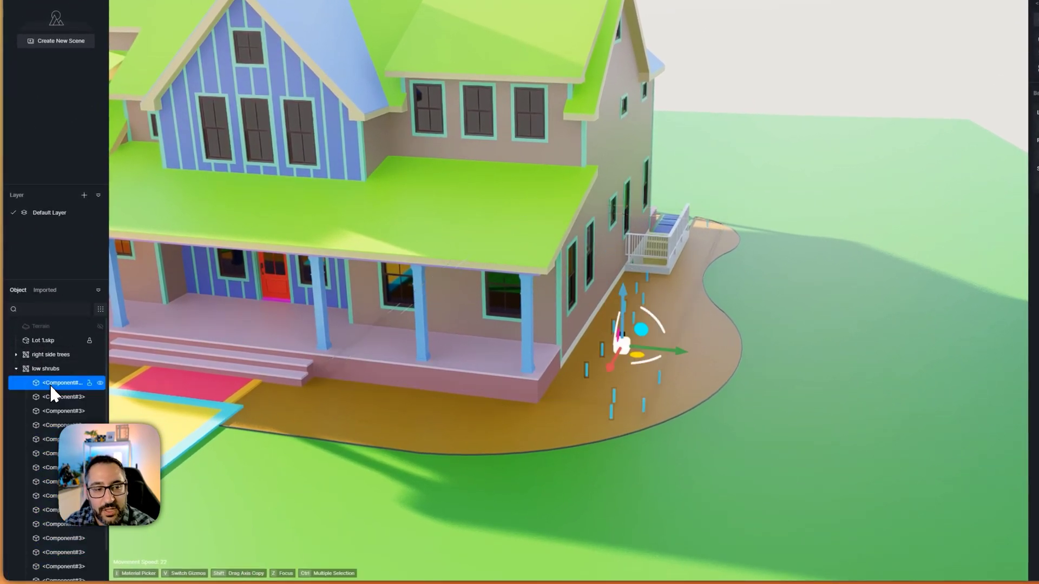
{"action": "scroll", "coordinate": [54, 395], "scroll_direction": "down", "scroll_amount": 1}
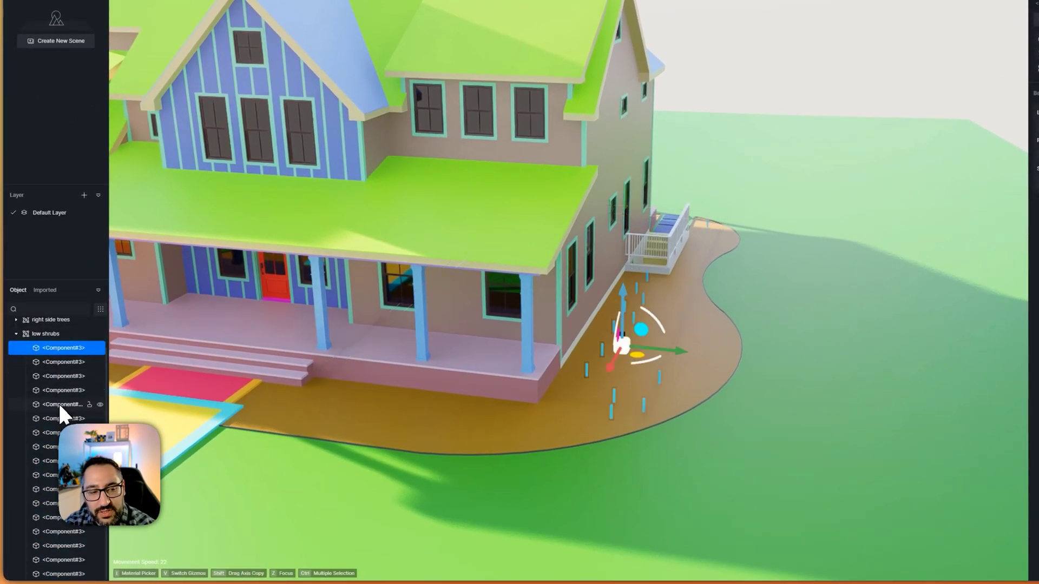
{"action": "left_click", "coordinate": [63, 573], "text": "shift"}
{"action": "right_click", "coordinate": [64, 573]}
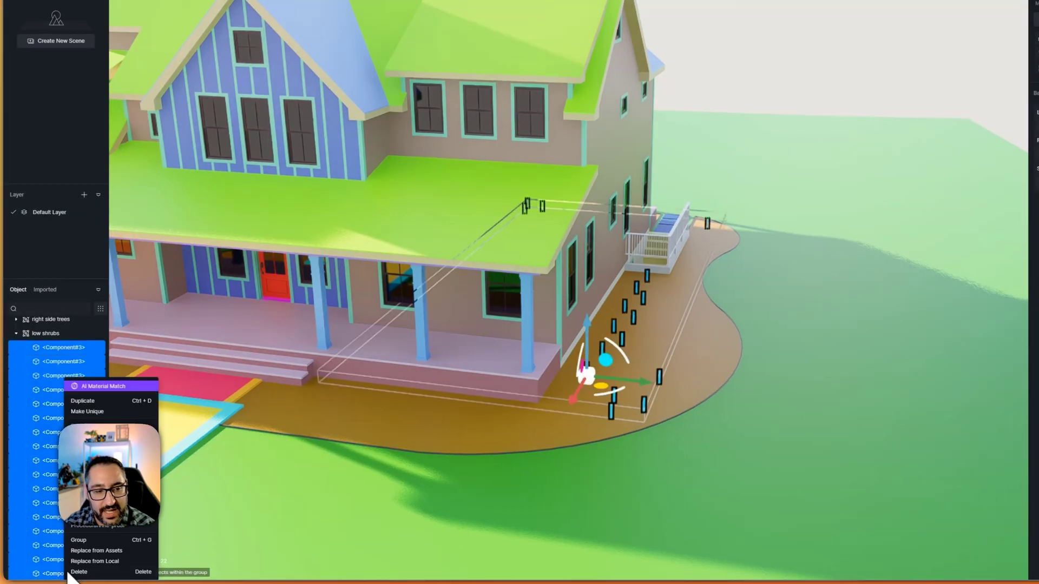
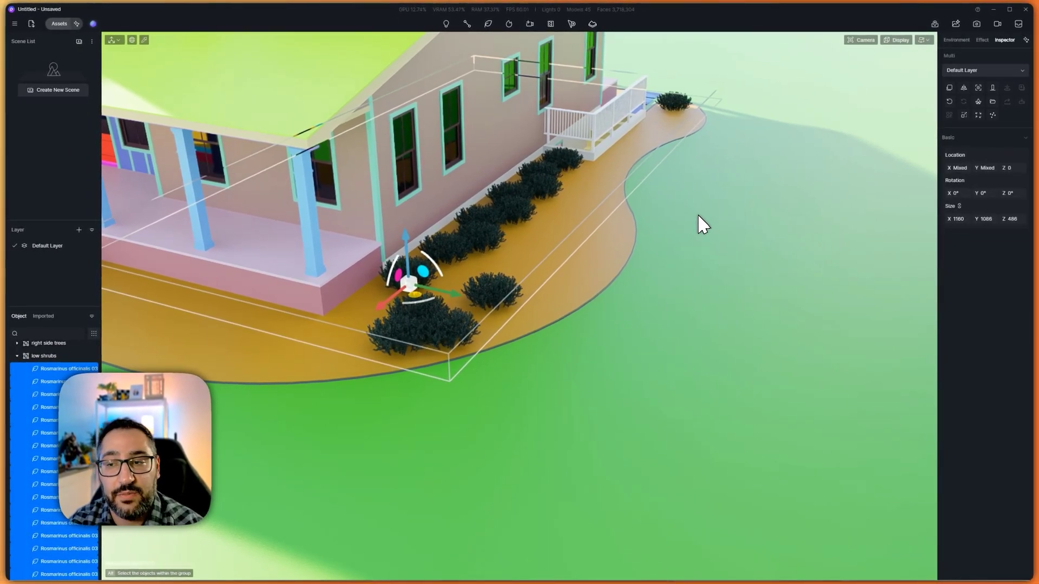
Step: Randomize the rotation of the selected Rosmarinus officinalis 03 shrubs and resize them uniformly to an X size of about 1076
{"action": "left_click", "coordinate": [978, 115]}
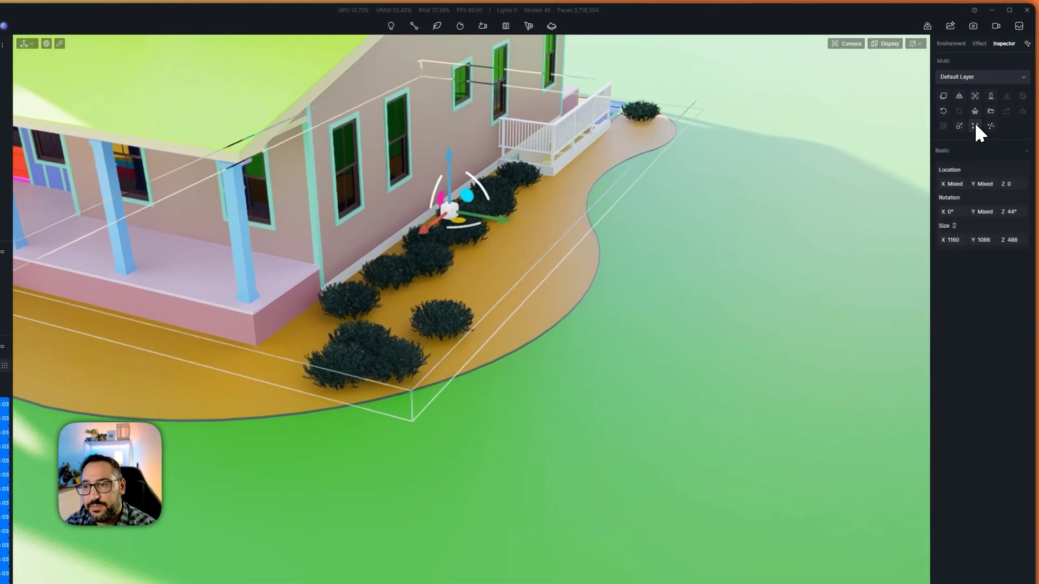
{"action": "left_click", "coordinate": [975, 126]}
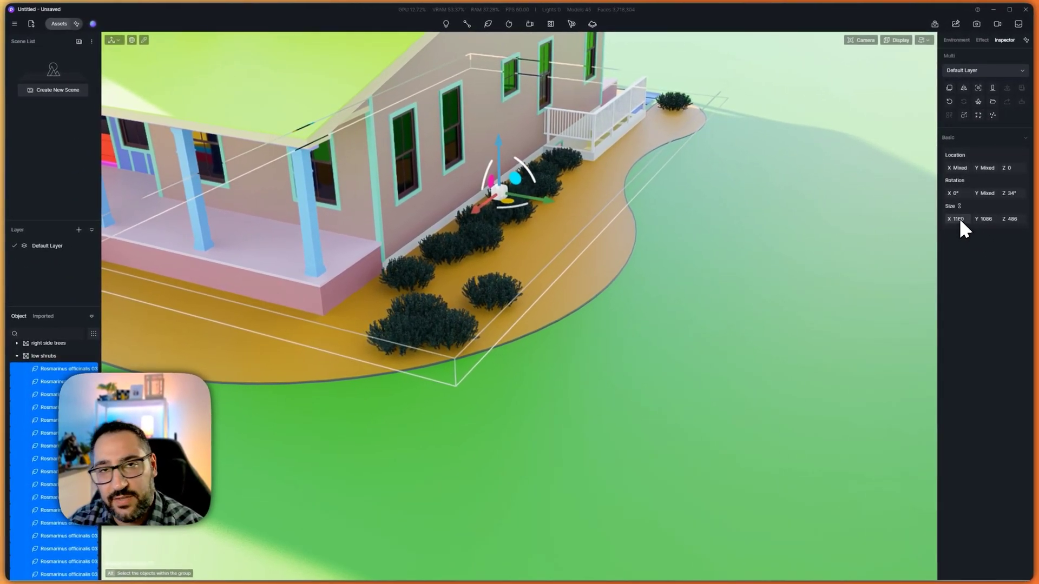
{"action": "left_click_drag", "start_coordinate": [961, 219], "coordinate": [963, 220]}
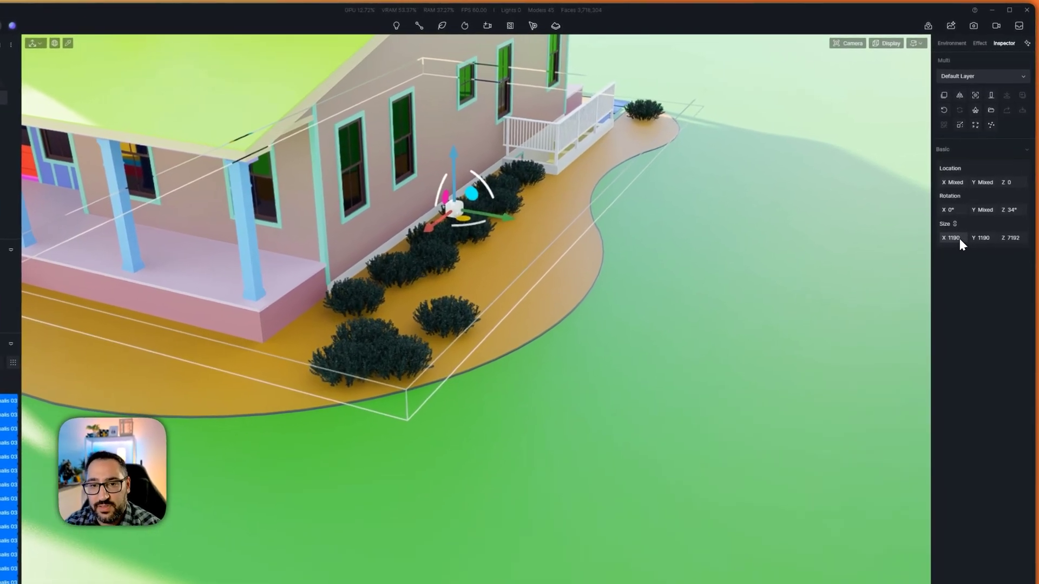
Step: Scale all Magnolia 01 trees in the right side trees group uniformly to an X size of about 2958 and randomize their individual sizes
{"action": "scroll", "coordinate": [959, 241], "scroll_direction": "down", "scroll_amount": 4}
{"action": "scroll", "coordinate": [667, 278], "scroll_direction": "down", "scroll_amount": 2}
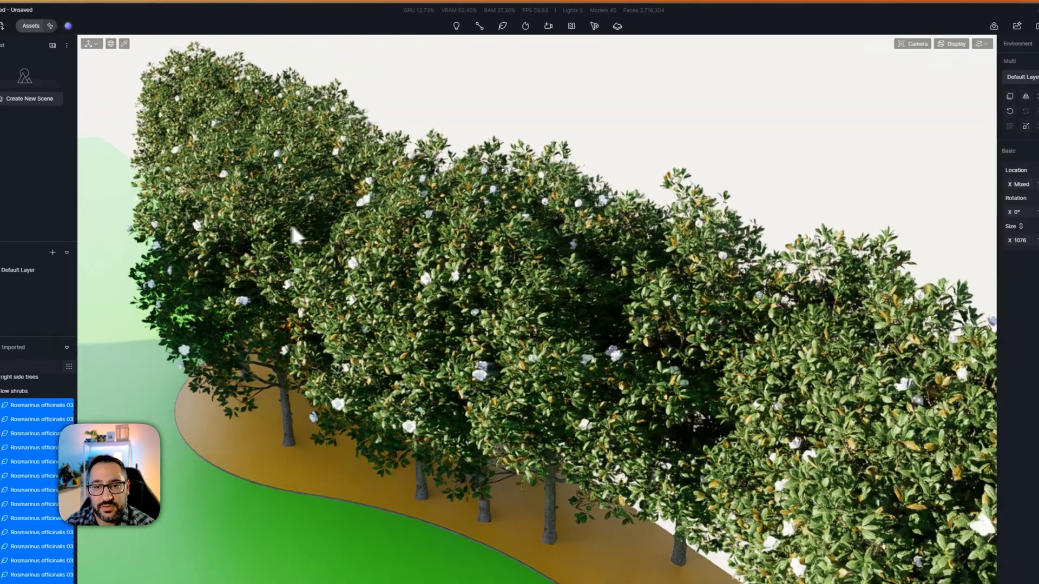
{"action": "scroll", "coordinate": [291, 228], "scroll_direction": "down", "scroll_amount": 3}
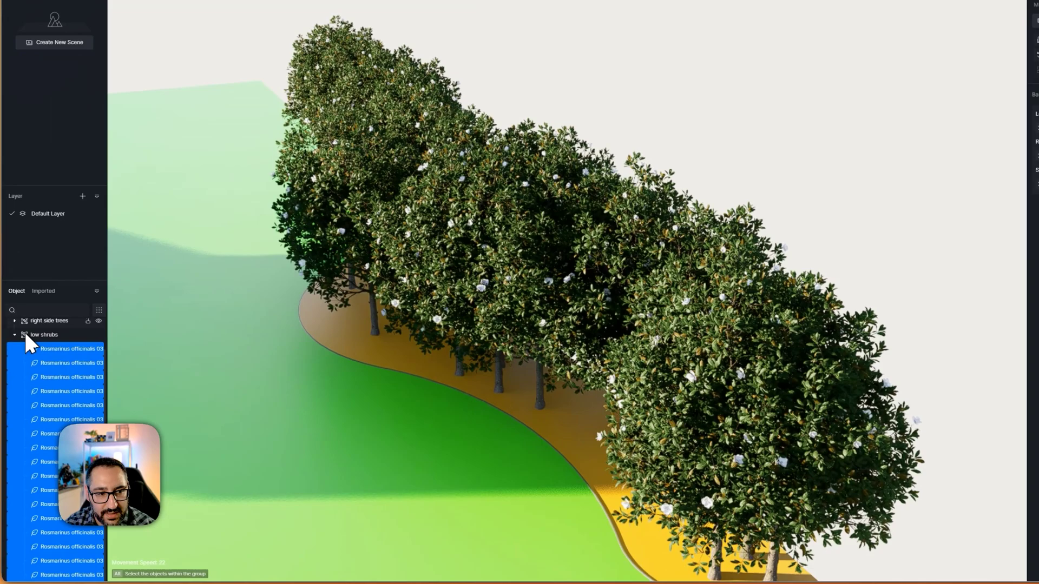
{"action": "scroll", "coordinate": [11, 384], "scroll_direction": "up", "scroll_amount": 1}
{"action": "left_click", "coordinate": [17, 346]}
{"action": "left_click", "coordinate": [45, 360]}
{"action": "scroll", "coordinate": [50, 398], "scroll_direction": "down", "scroll_amount": 5}
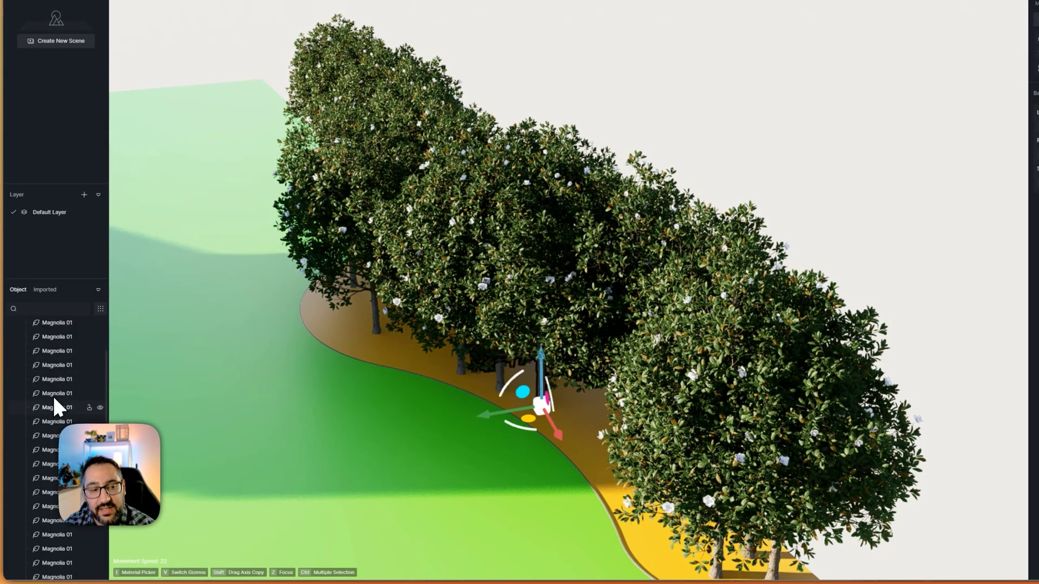
{"action": "scroll", "coordinate": [56, 417], "scroll_direction": "down", "scroll_amount": 5}
{"action": "left_click", "coordinate": [70, 357], "text": "shift"}
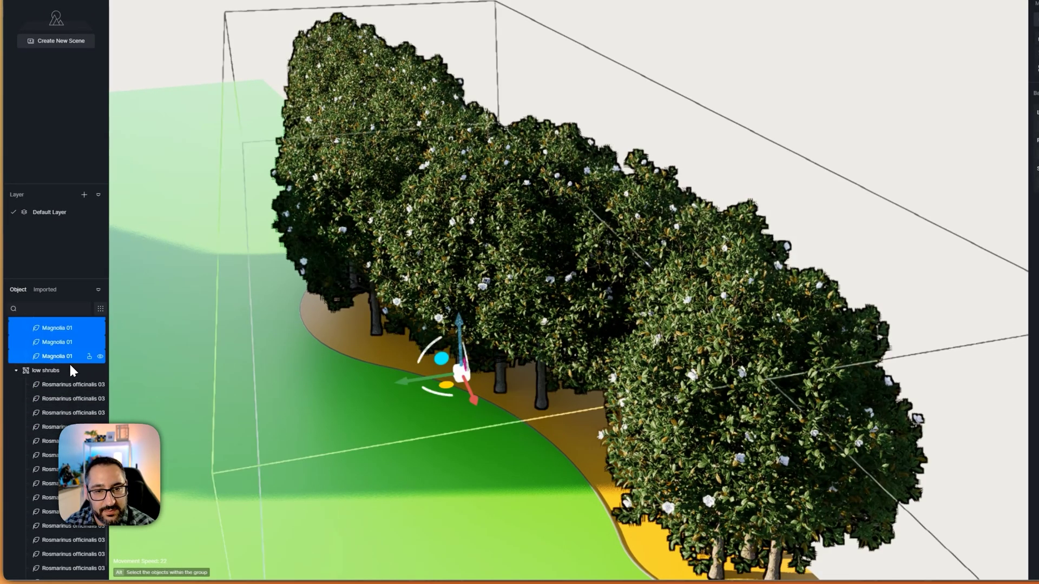
{"action": "scroll", "coordinate": [373, 395], "scroll_direction": "down", "scroll_amount": 3}
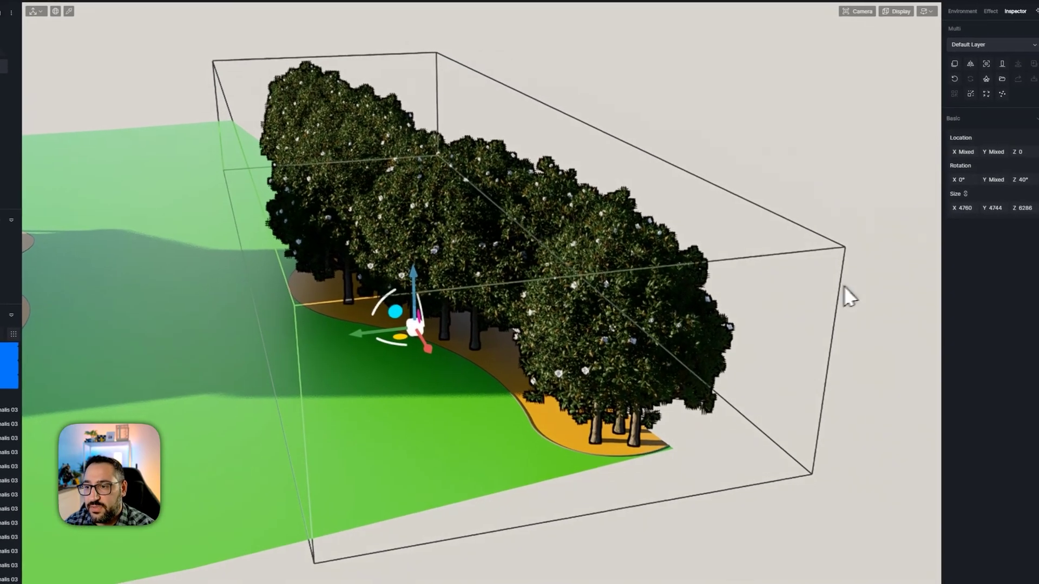
{"action": "left_click_drag", "start_coordinate": [955, 236], "coordinate": [953, 241]}
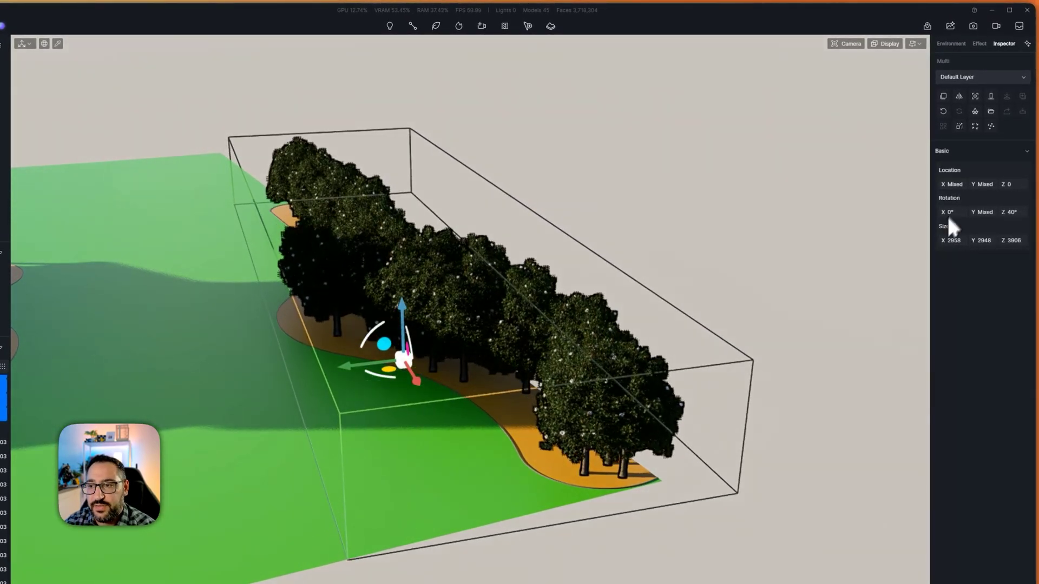
{"action": "left_click", "coordinate": [958, 126]}
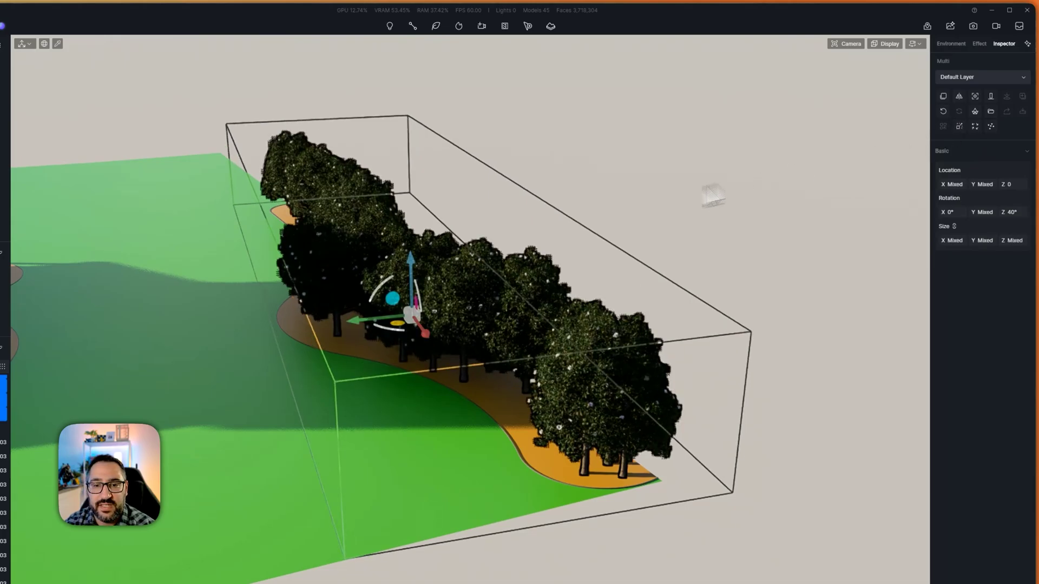
{"action": "middle_click_drag", "start_coordinate": [709, 194], "coordinate": [268, 316]}
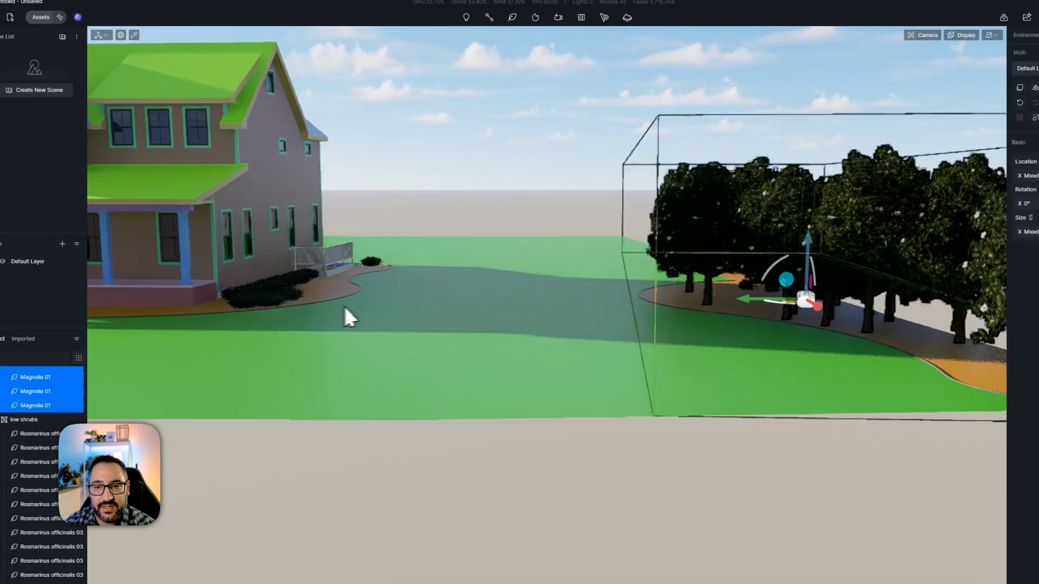
{"action": "middle_click_drag", "start_coordinate": [343, 307], "coordinate": [373, 341]}
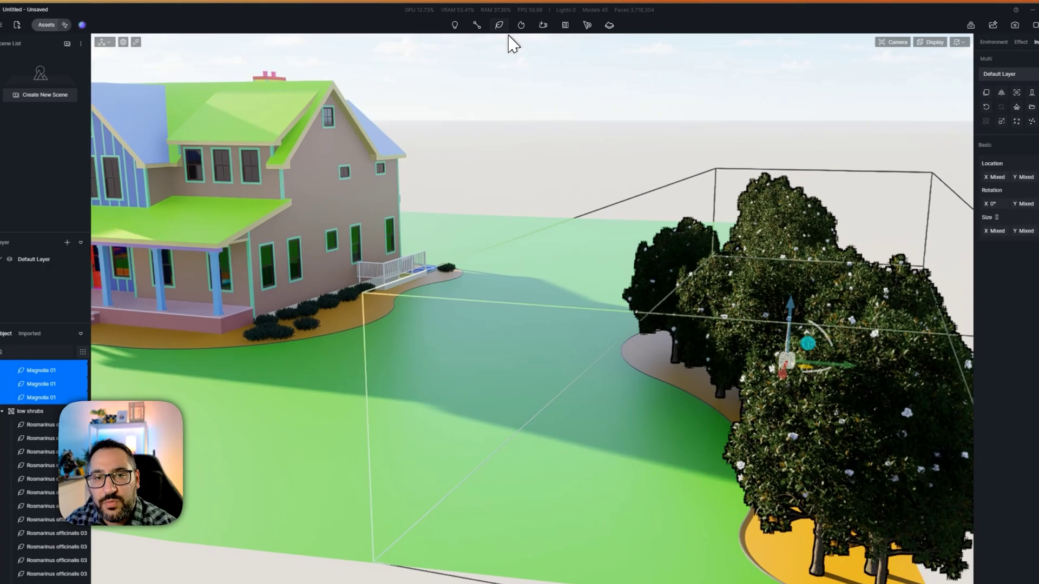
{"action": "left_click", "coordinate": [488, 24]}
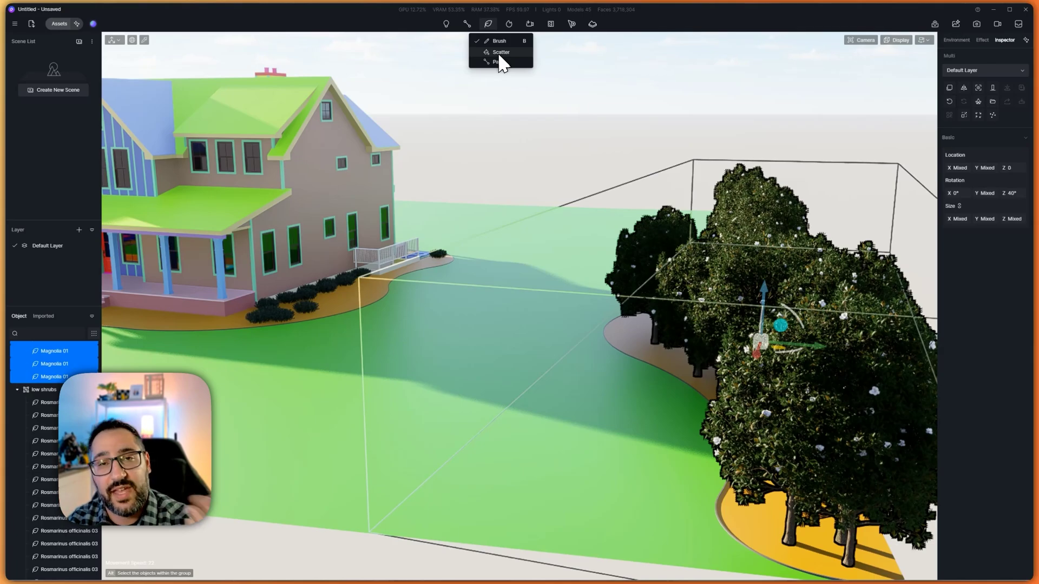
{"action": "key", "text": "a"}
{"action": "right_click_drag", "start_coordinate": [581, 232], "coordinate": [836, 351]}
{"action": "key", "text": "a"}
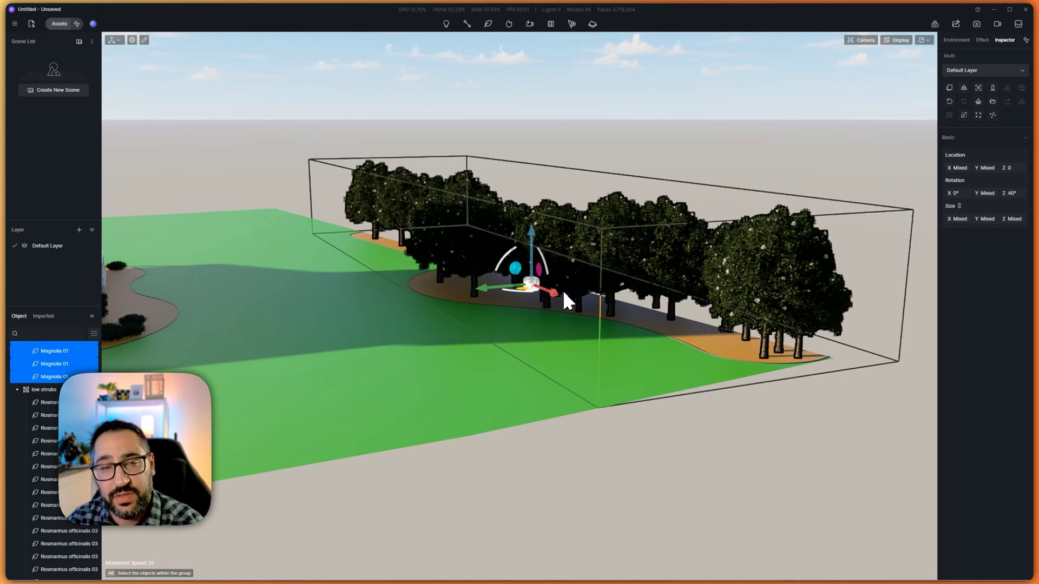
Step: Replace the last Magnolia 01 in the right side trees group with the flowering tree Lagerstroemia indica 21
{"action": "left_click", "coordinate": [78, 376]}
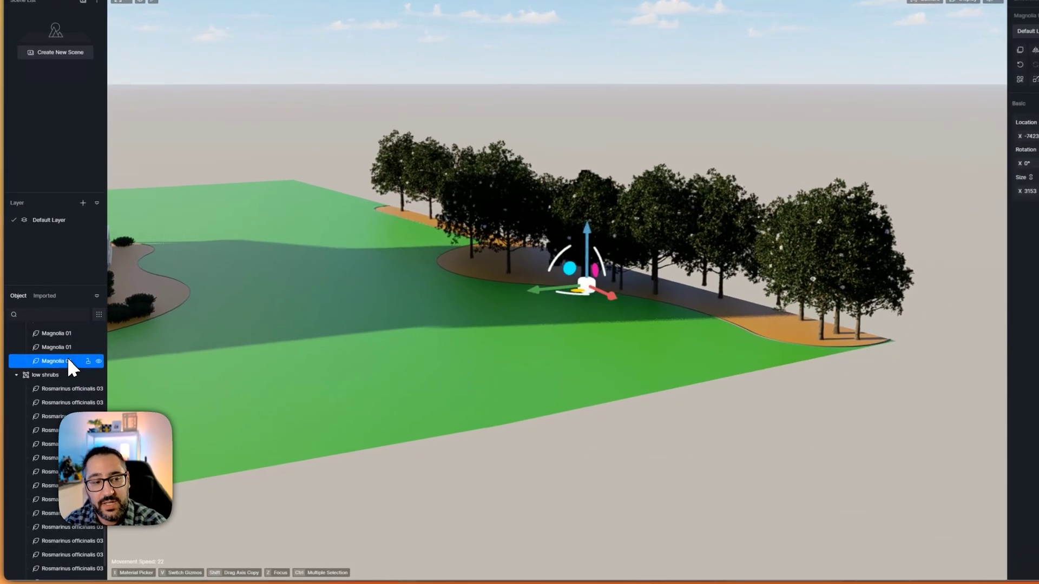
{"action": "scroll", "coordinate": [641, 240], "scroll_direction": "up", "scroll_amount": 5}
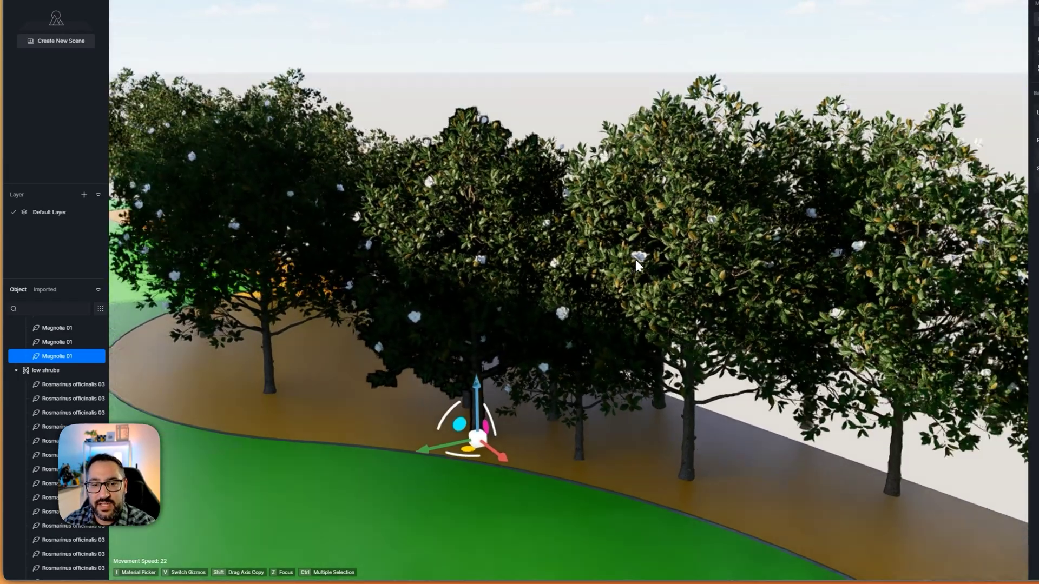
{"action": "scroll", "coordinate": [636, 259], "scroll_direction": "down", "scroll_amount": 4}
{"action": "right_click_drag", "start_coordinate": [646, 259], "coordinate": [661, 258]}
{"action": "middle_click_drag", "start_coordinate": [661, 258], "coordinate": [644, 255]}
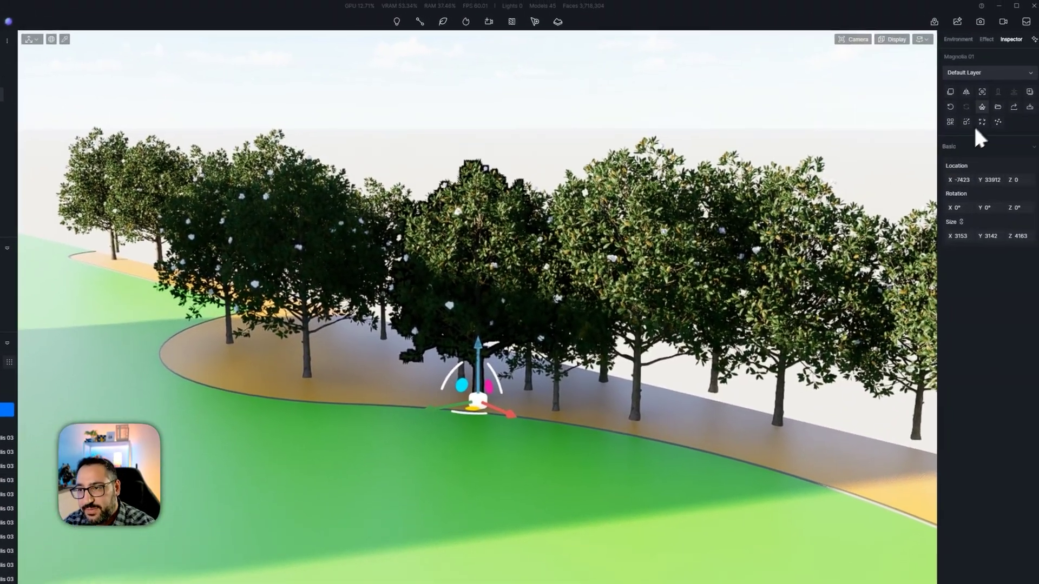
{"action": "left_click", "coordinate": [978, 110]}
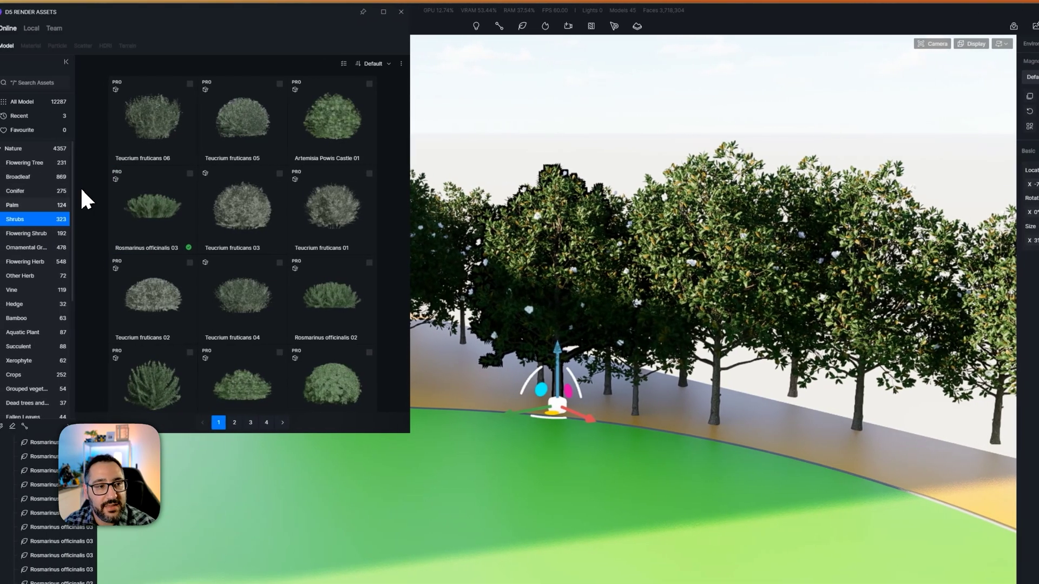
{"action": "left_click", "coordinate": [38, 162]}
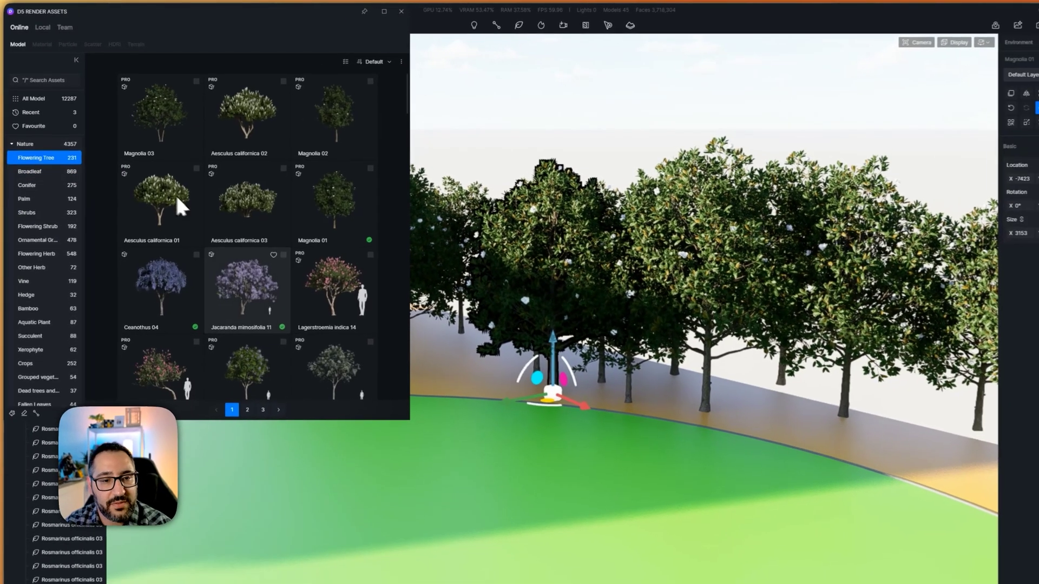
{"action": "scroll", "coordinate": [254, 244], "scroll_direction": "down", "scroll_amount": 3}
{"action": "left_click", "coordinate": [191, 189]}
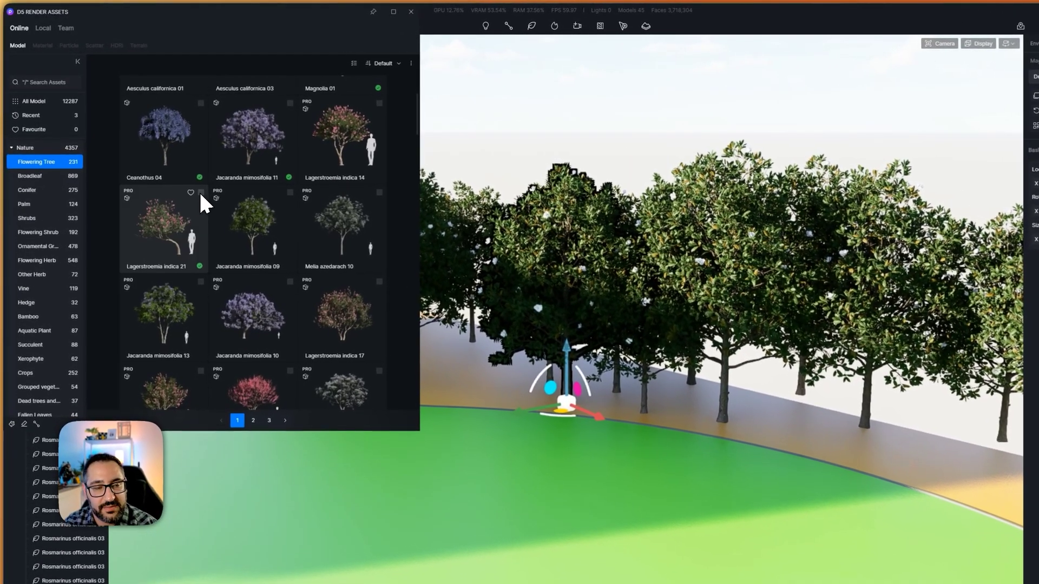
{"action": "left_click", "coordinate": [201, 193]}
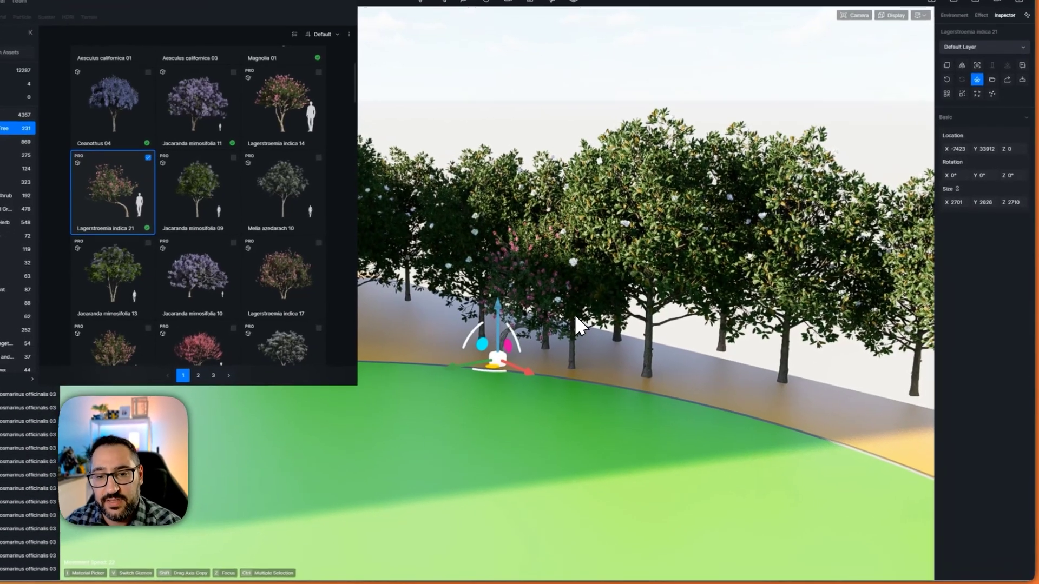
Step: Enlarge the Lagerstroemia indica 21 uniformly to an X size of about 3976 and set its rotation to Y 0° and Z 129°
{"action": "right_click_drag", "start_coordinate": [595, 331], "coordinate": [580, 329]}
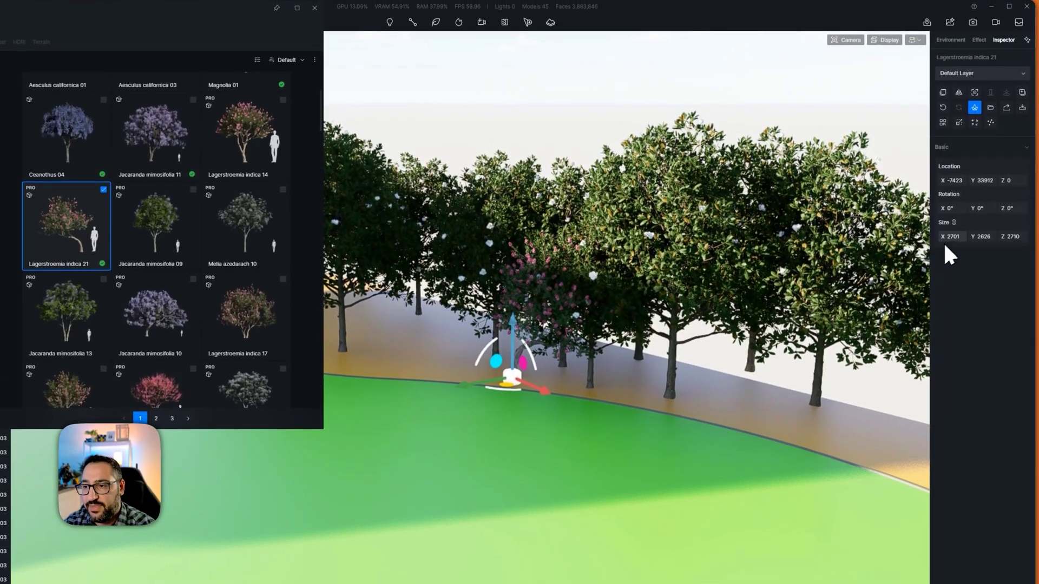
{"action": "left_click_drag", "start_coordinate": [954, 241], "coordinate": [982, 213]}
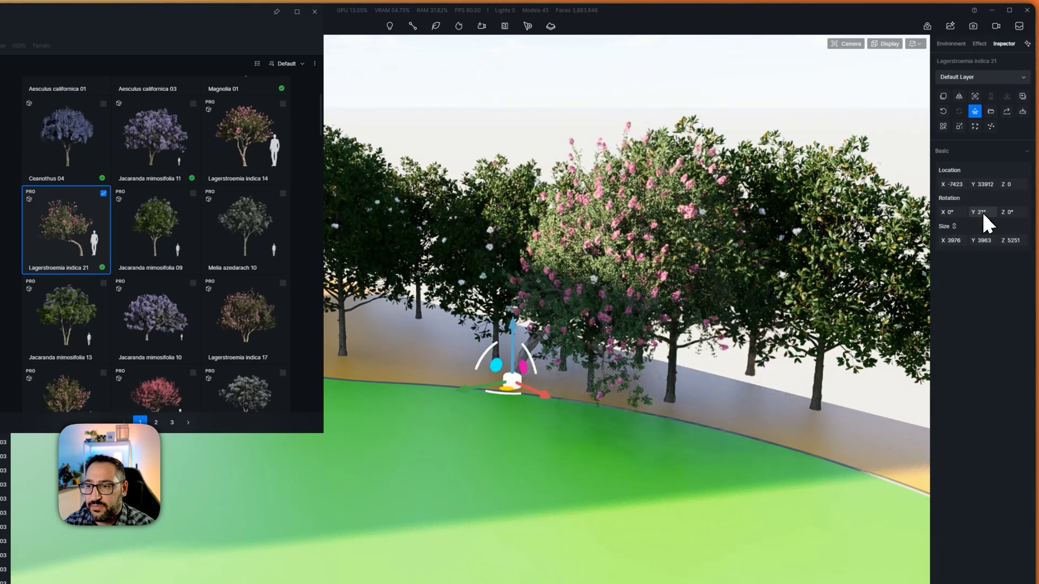
{"action": "left_click", "coordinate": [981, 212]}
{"action": "type", "text": "2"}
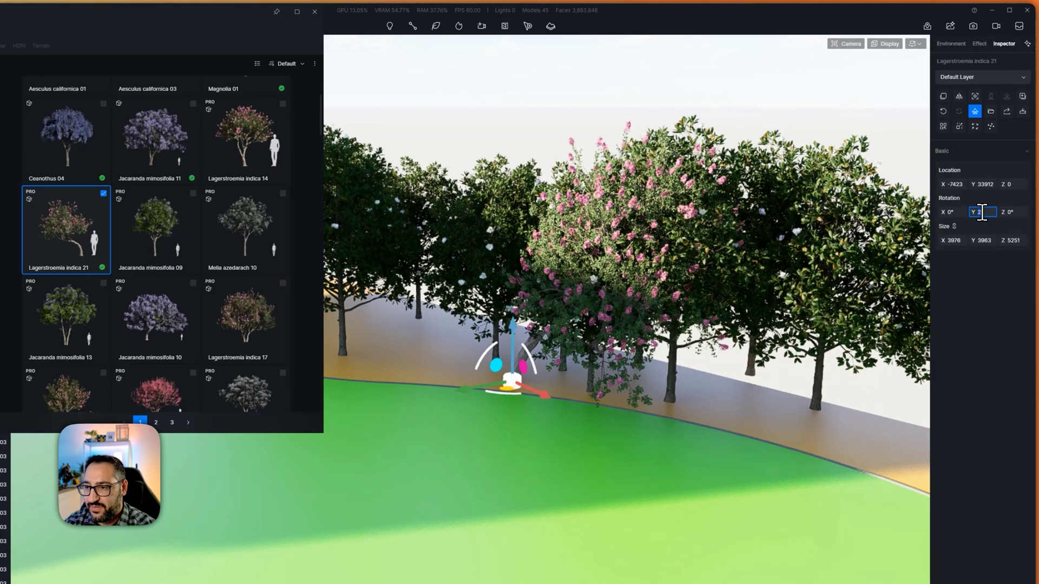
{"action": "key", "text": "Return"}
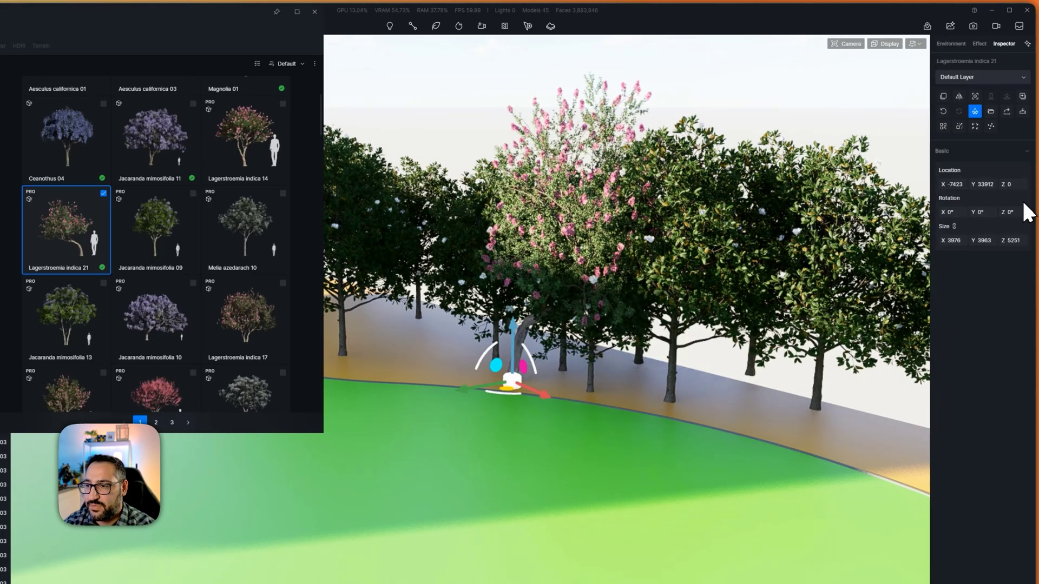
{"action": "left_click_drag", "start_coordinate": [1013, 211], "coordinate": [996, 211]}
{"action": "right_click_drag", "start_coordinate": [703, 232], "coordinate": [468, 243]}
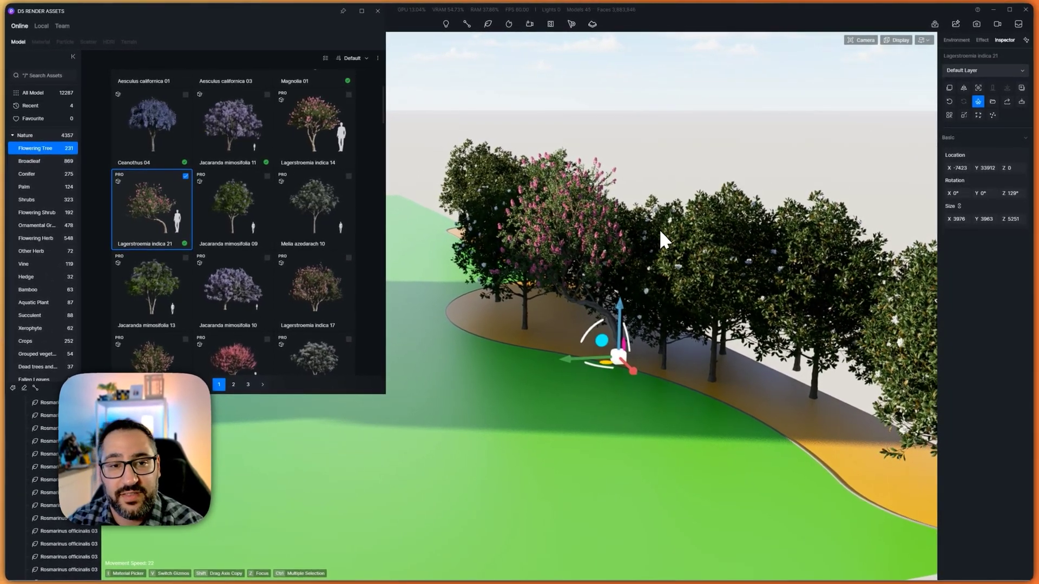
{"action": "scroll", "coordinate": [625, 255], "scroll_direction": "down", "scroll_amount": 3}
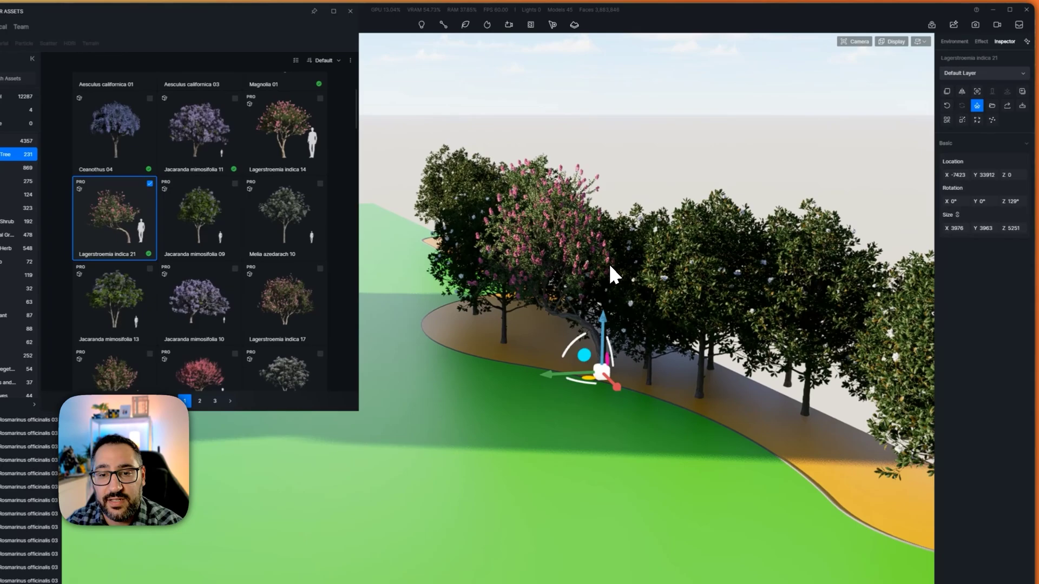
{"action": "mouse_move", "coordinate": [625, 263]}
{"action": "right_mouse_down"}
{"action": "mouse_move", "coordinate": [576, 273]}
{"action": "mouse_move", "coordinate": [642, 258]}
{"action": "right_mouse_up"}
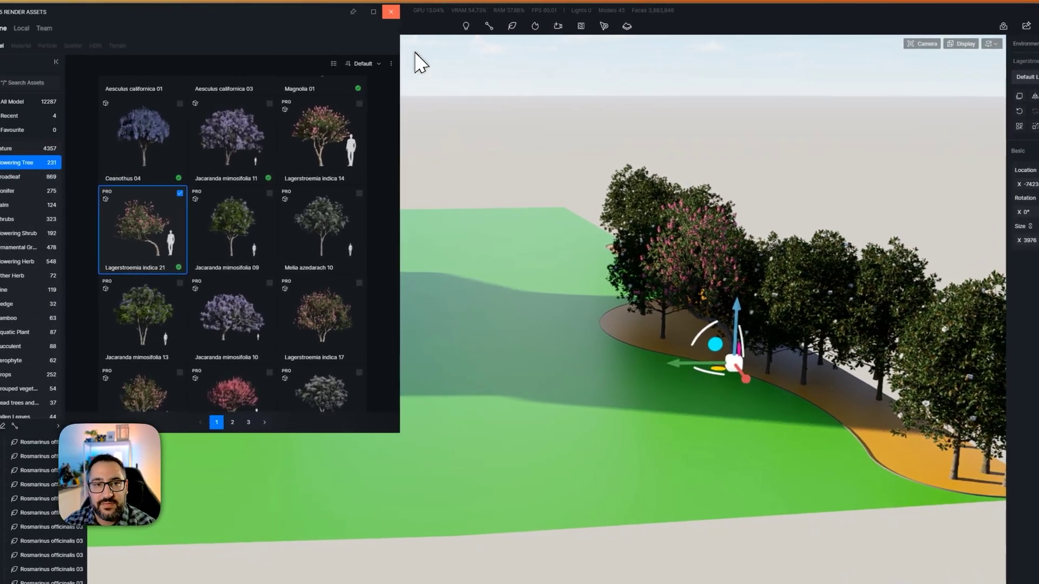
{"action": "left_click", "coordinate": [314, 12]}
Step: Apply the Aerial Broadleaf Forest01 scatter preset from the Forest Landscape category to the lawn between the house and the trees
{"action": "right_click_drag", "start_coordinate": [420, 259], "coordinate": [513, 171]}
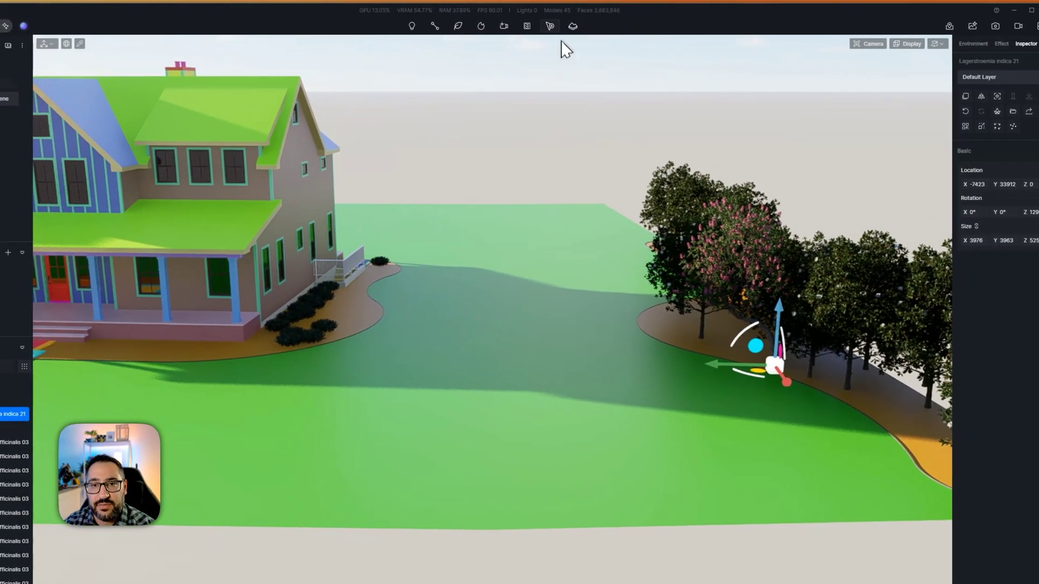
{"action": "left_click", "coordinate": [606, 26]}
{"action": "left_click", "coordinate": [582, 75]}
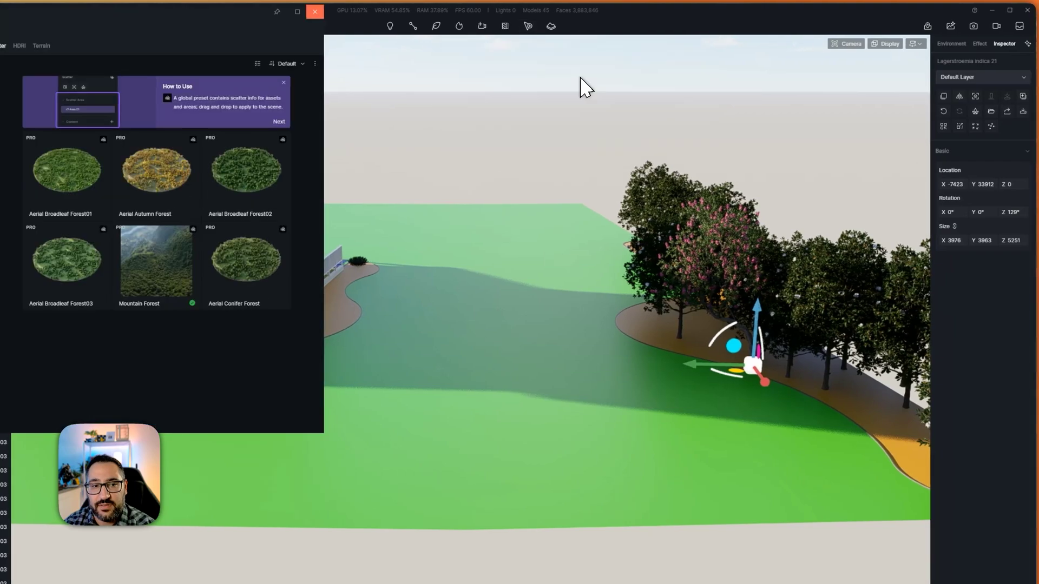
{"action": "left_click", "coordinate": [92, 177]}
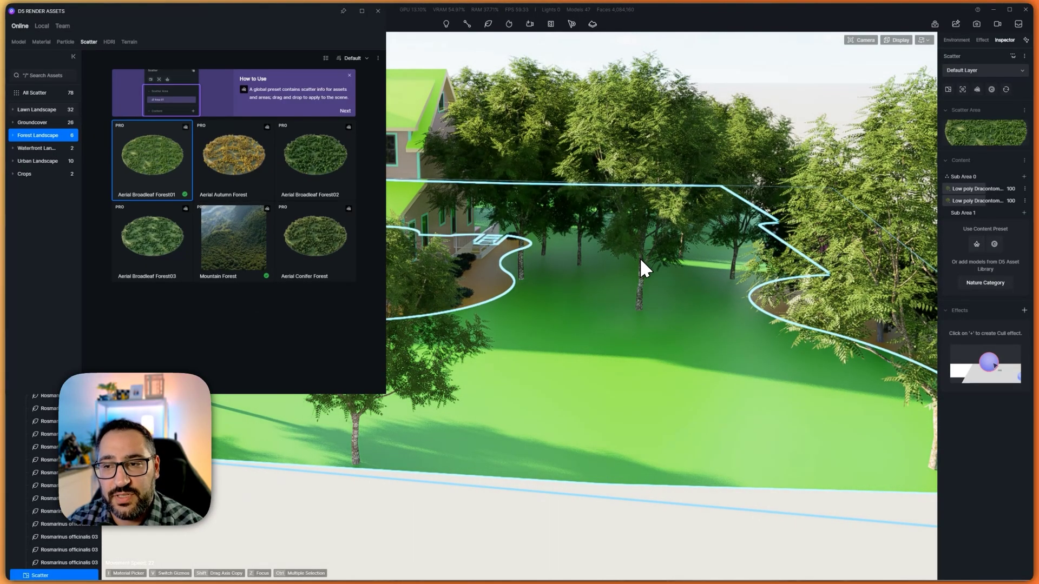
Step: Detach the middle foreground tree on the lawn from the forest scatter and replace it with the conifer Thuja plicata 04
{"action": "left_click", "coordinate": [640, 258]}
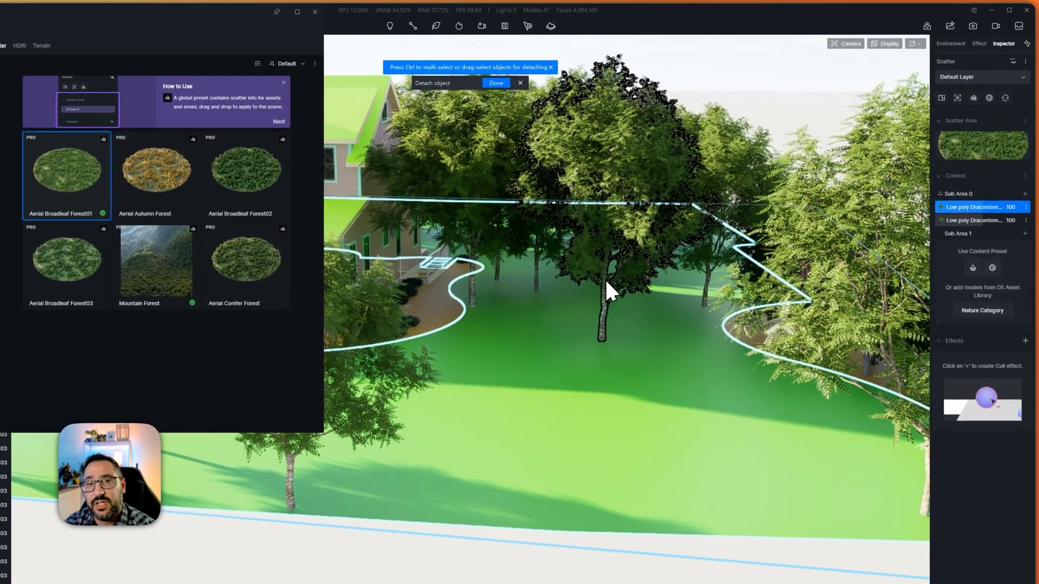
{"action": "left_click", "coordinate": [575, 79]}
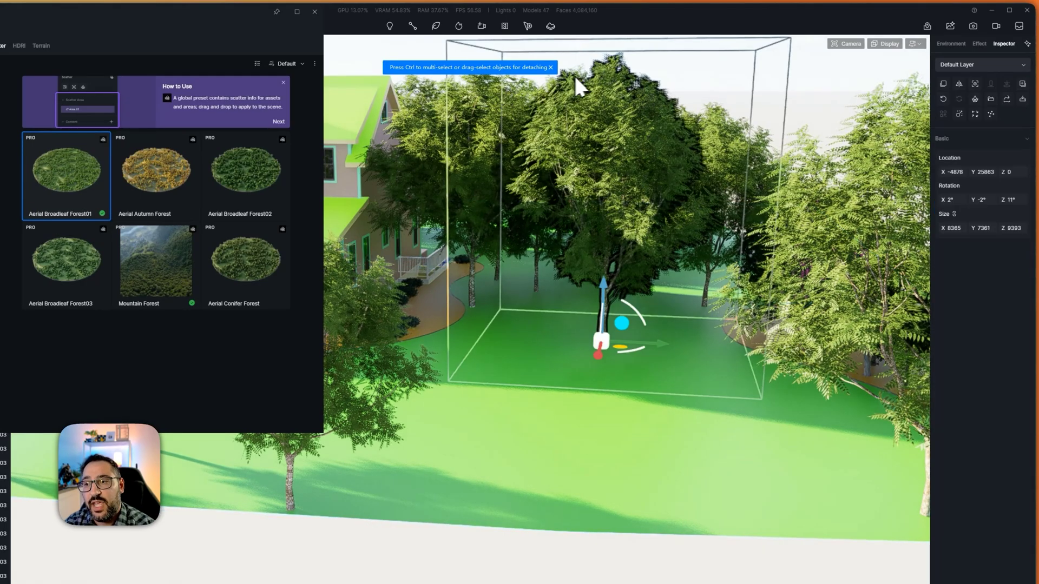
{"action": "left_click", "coordinate": [975, 98]}
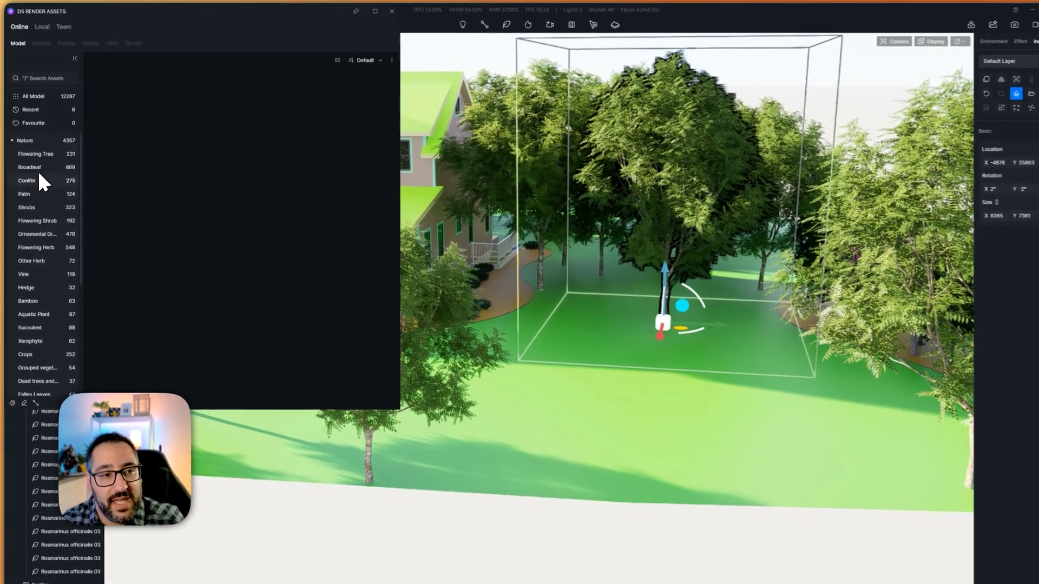
{"action": "left_click", "coordinate": [31, 174]}
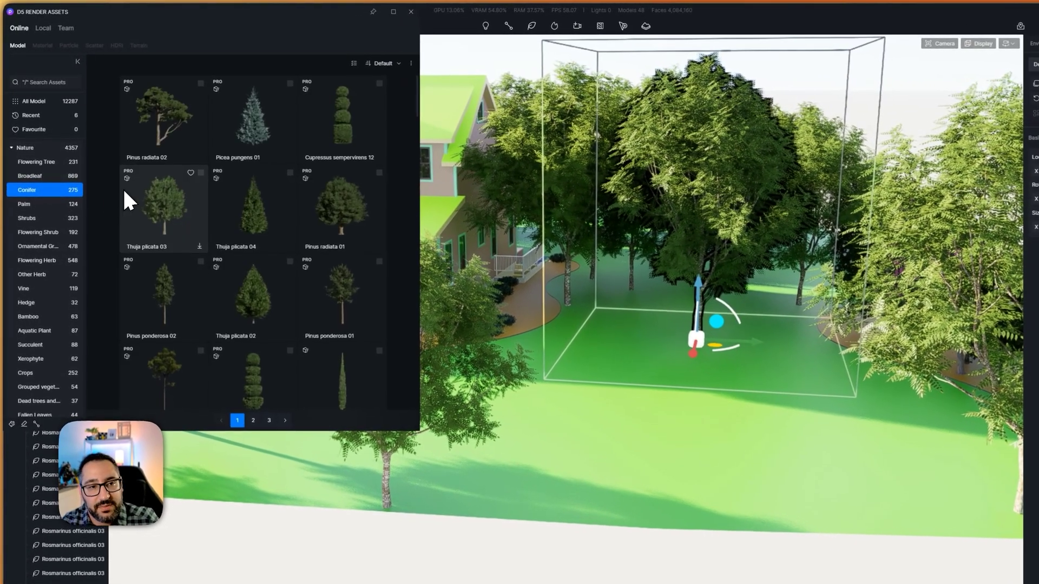
{"action": "left_click", "coordinate": [287, 172]}
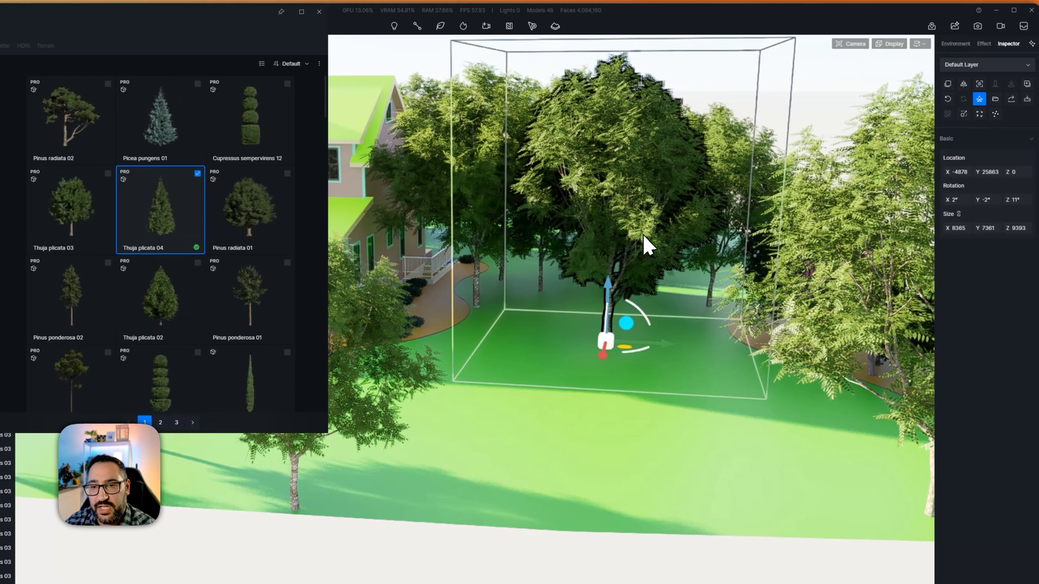
{"action": "right_click_drag", "start_coordinate": [670, 229], "coordinate": [559, 263]}
{"action": "key", "text": "e"}
{"action": "key", "text": "d"}
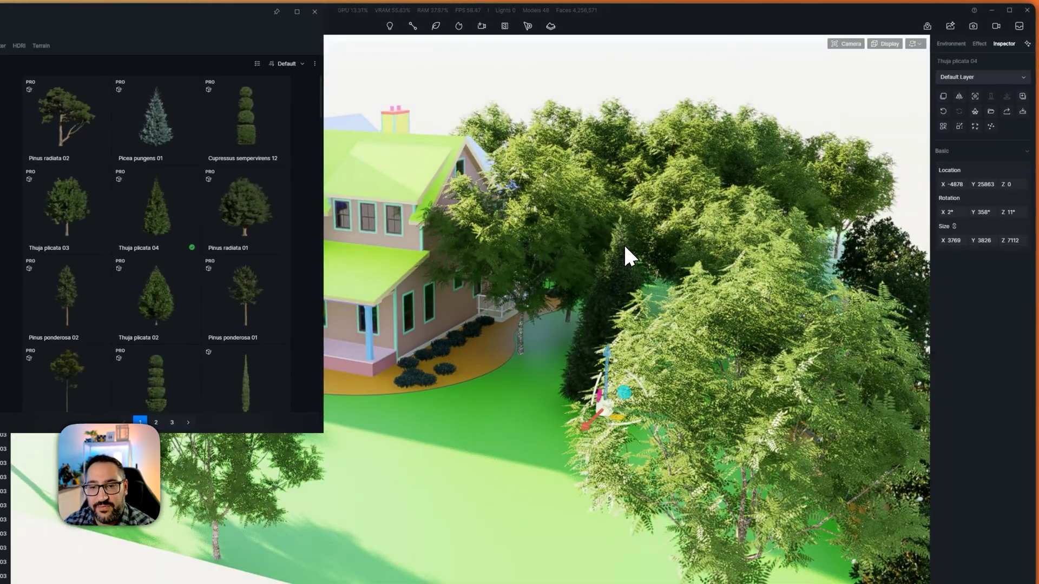
{"action": "scroll", "coordinate": [623, 243], "scroll_direction": "down", "scroll_amount": 2}
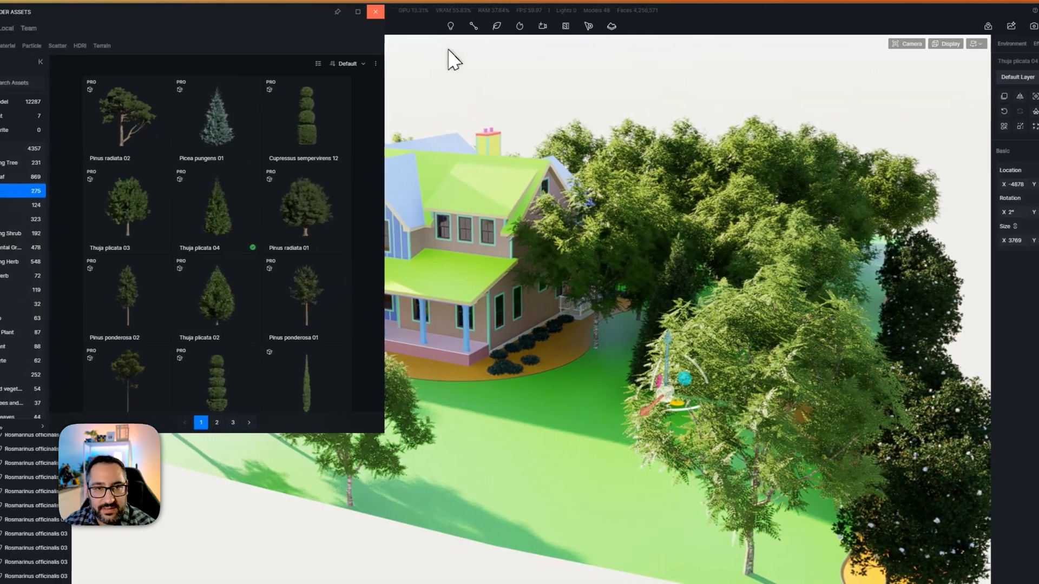
{"action": "left_click", "coordinate": [314, 11]}
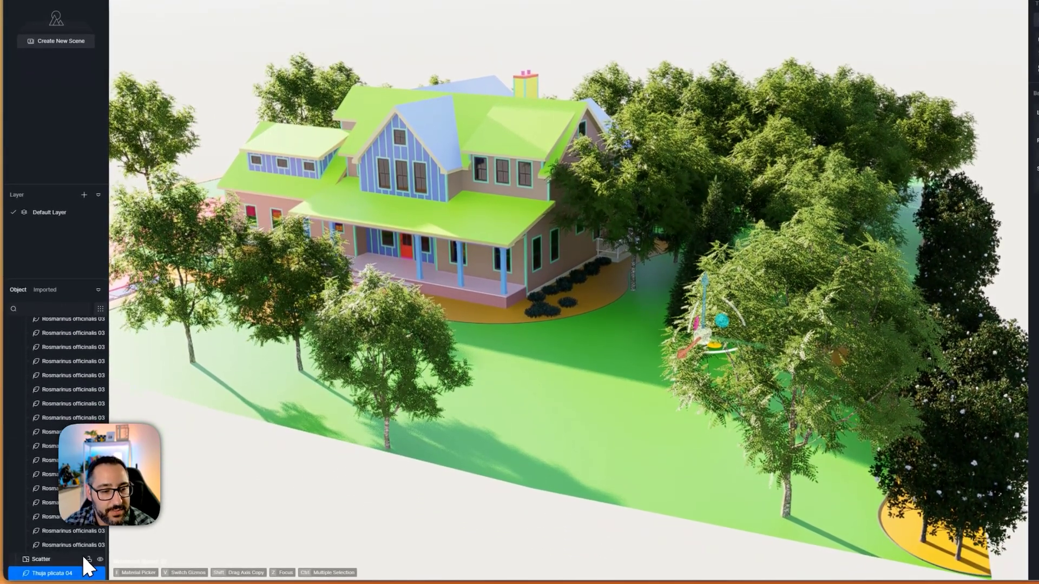
Step: Hide the forest scatter so the replaced conifer stands alone on the lawn
{"action": "left_click", "coordinate": [100, 567]}
{"action": "right_click_drag", "start_coordinate": [436, 416], "coordinate": [688, 409]}
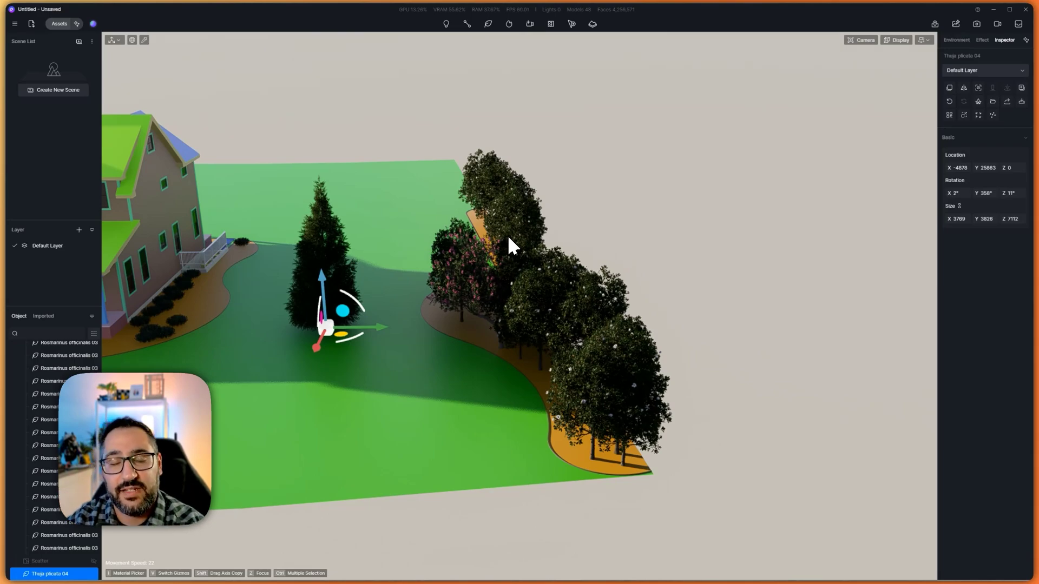
{"action": "right_click_drag", "start_coordinate": [565, 328], "coordinate": [551, 214]}
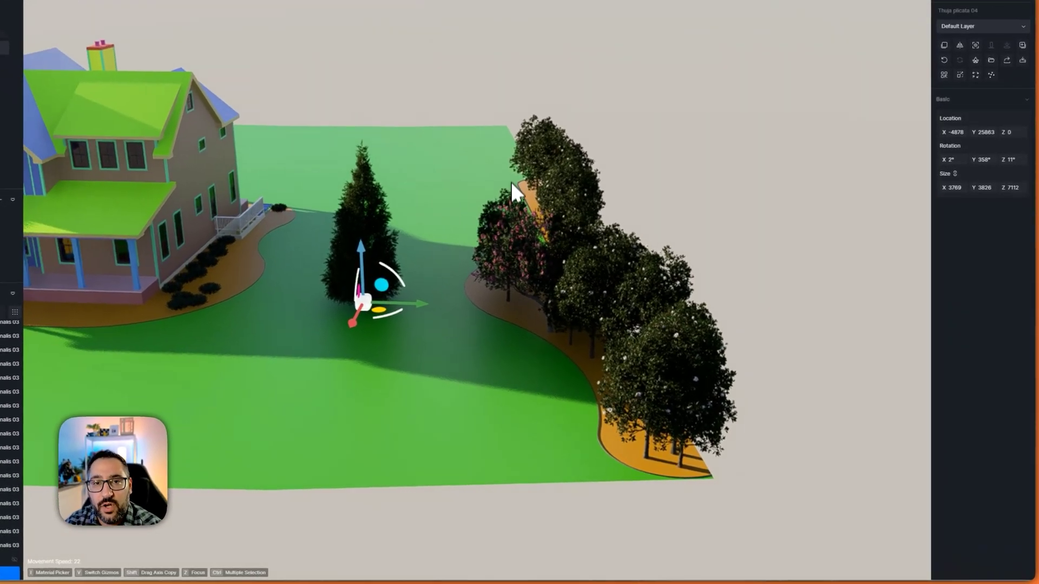
Step: Draw a straight vegetation path across the lawn beside the right side trees using Thuja plicata 04, Pinus ponderosa 02 and Thuja plicata 02
{"action": "left_click", "coordinate": [469, 9]}
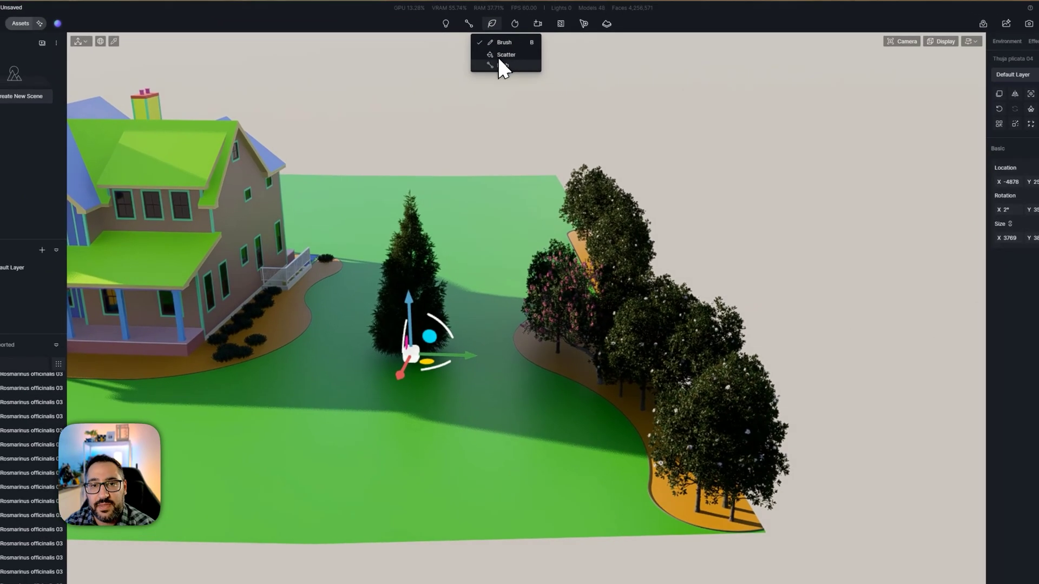
{"action": "left_click", "coordinate": [498, 64]}
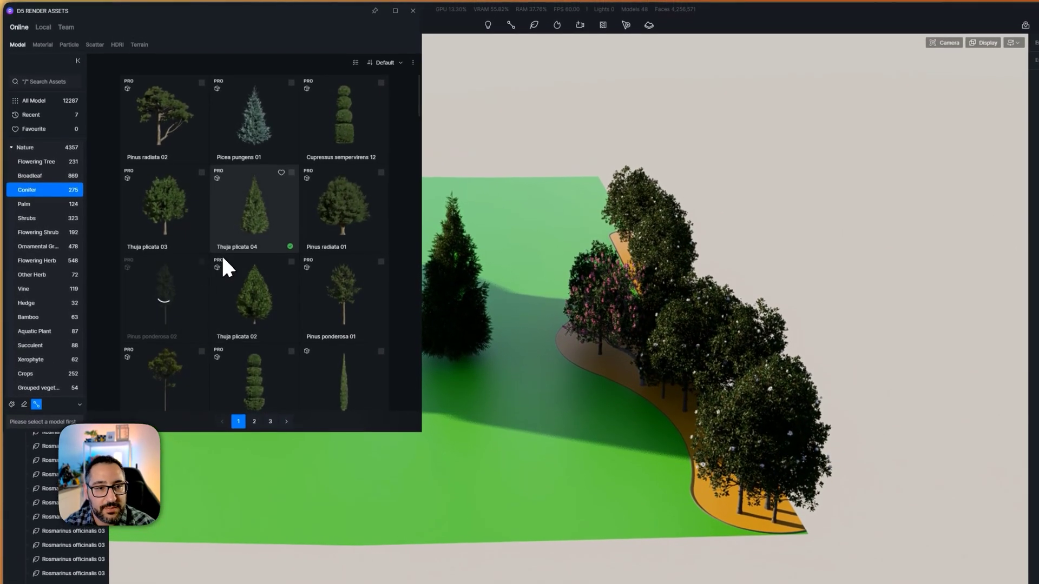
{"action": "left_click", "coordinate": [291, 166]}
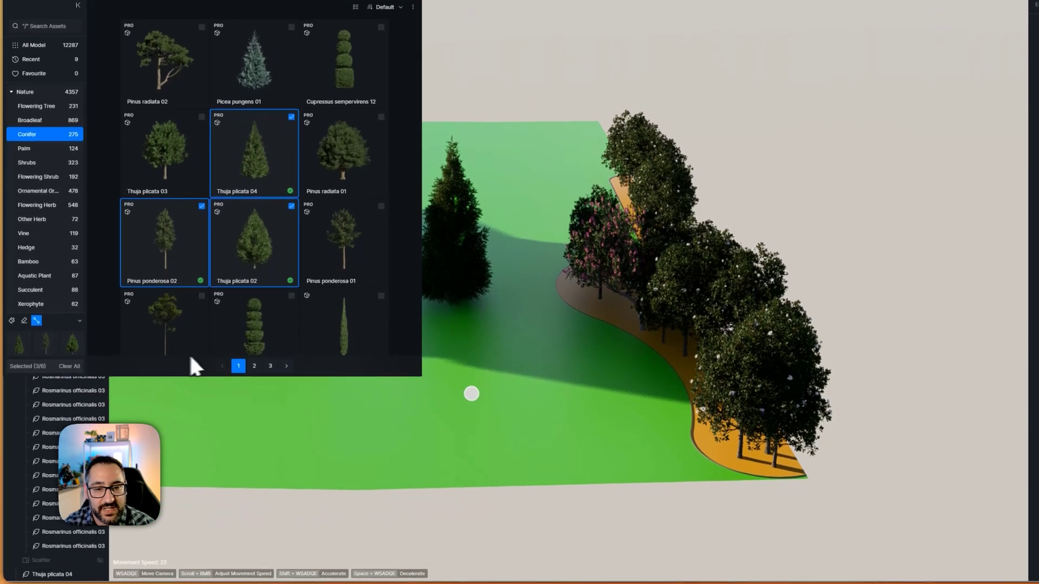
{"action": "left_click", "coordinate": [514, 469]}
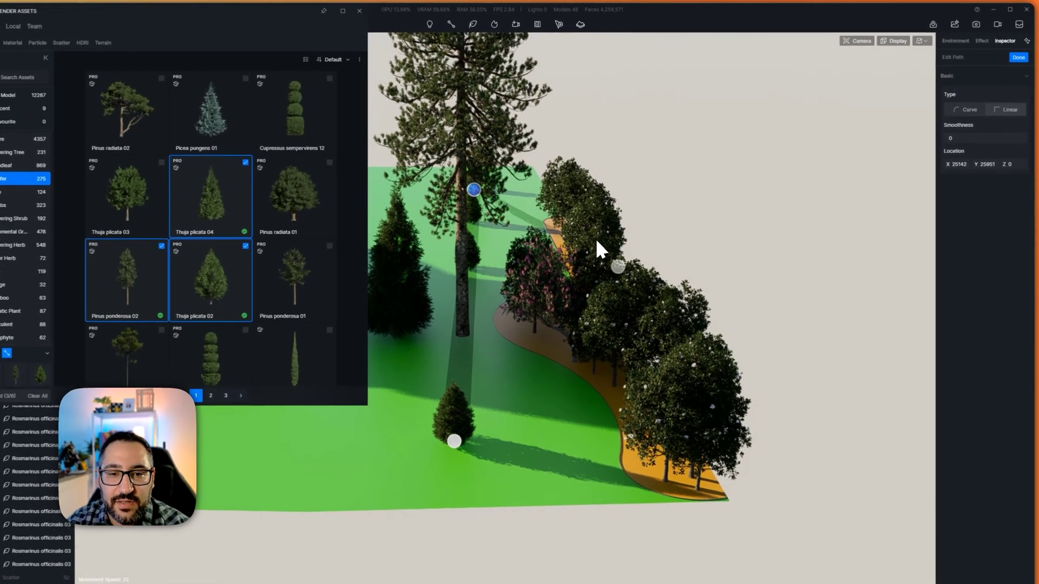
{"action": "right_click_drag", "start_coordinate": [608, 231], "coordinate": [508, 259]}
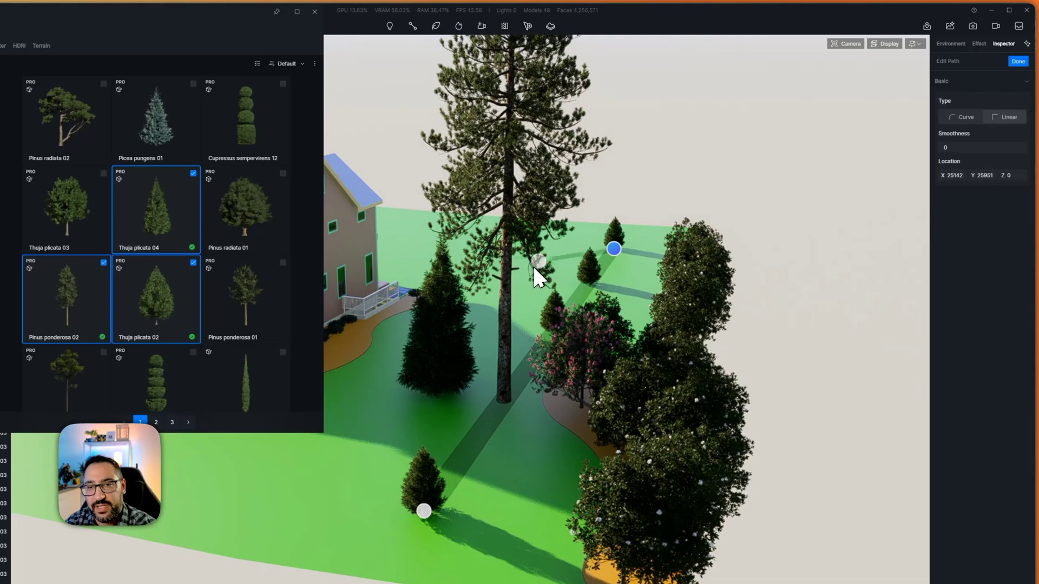
{"action": "key", "text": "Escape"}
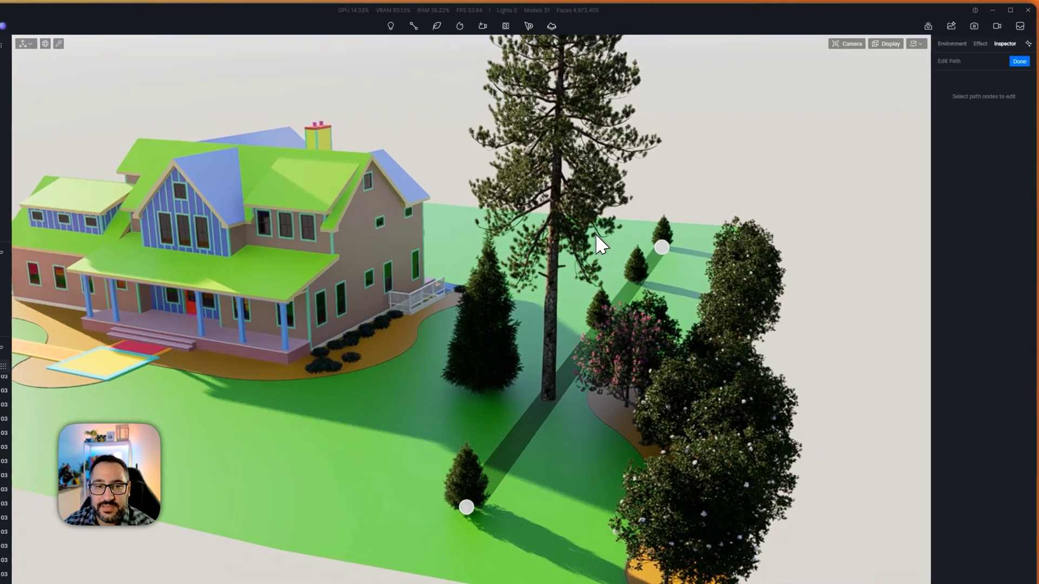
{"action": "right_click_drag", "start_coordinate": [595, 235], "coordinate": [582, 249]}
{"action": "key", "text": "a"}
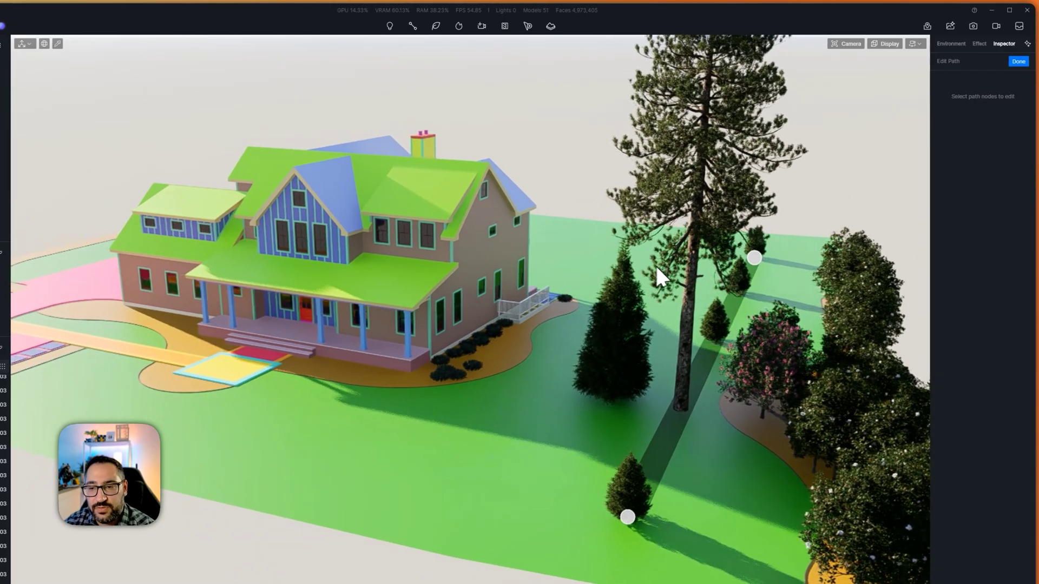
Step: Finish editing the vegetation path and delete it from the lawn
{"action": "left_click", "coordinate": [753, 258]}
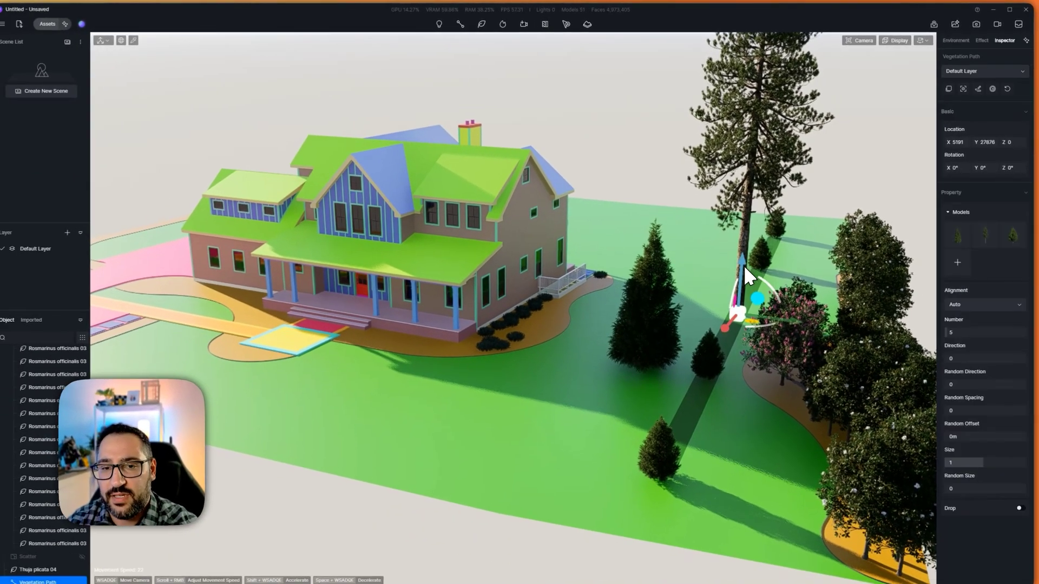
{"action": "key", "text": "Delete"}
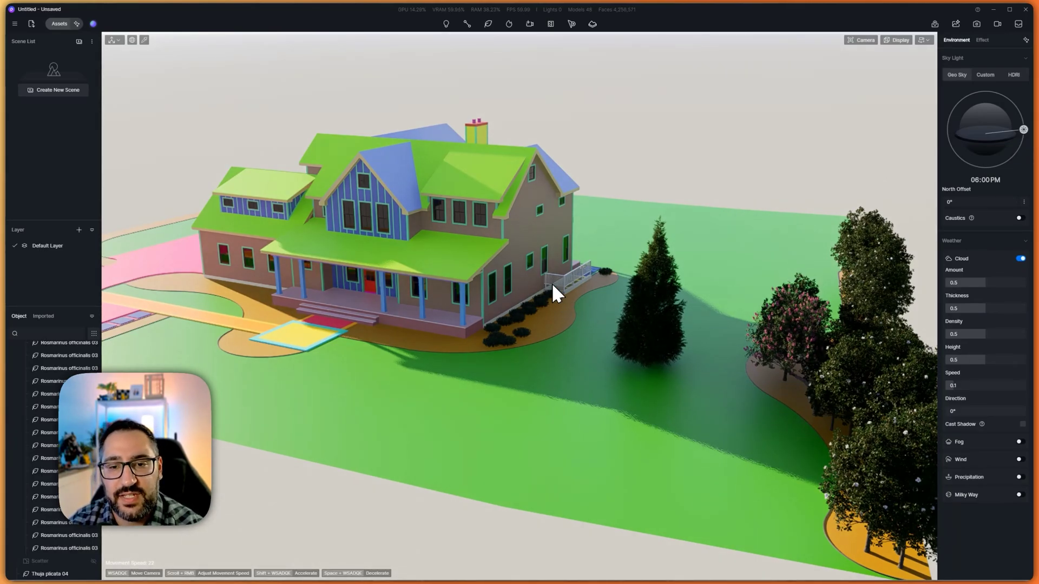
{"action": "right_click_drag", "start_coordinate": [541, 267], "coordinate": [551, 263]}
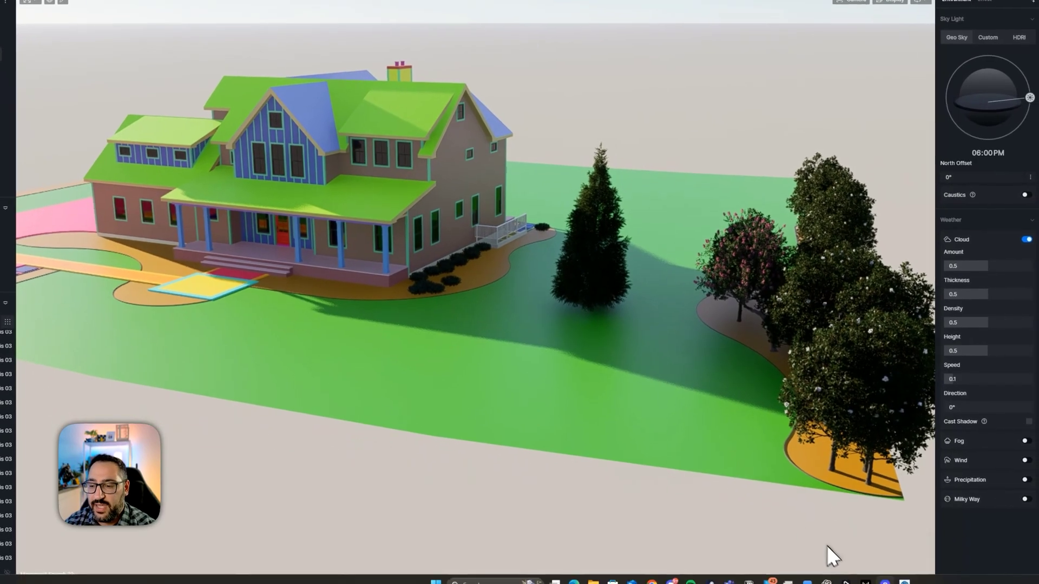
Step: Select the Lot 1.skp model and toggle its visibility off and back on to compare it with the placed vegetation
{"action": "left_click", "coordinate": [902, 581]}
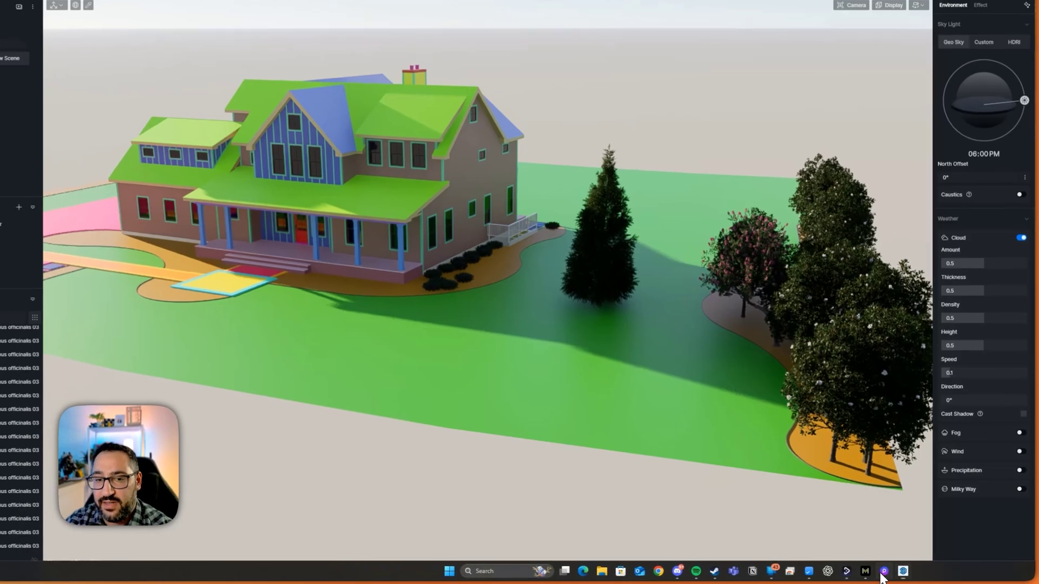
{"action": "left_click", "coordinate": [332, 219]}
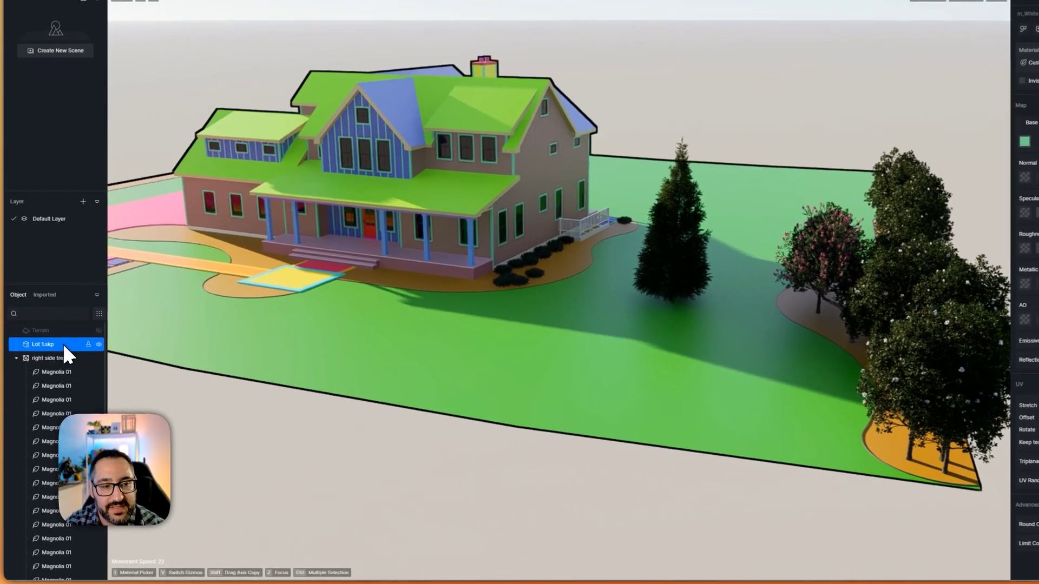
{"action": "left_click", "coordinate": [99, 344]}
{"action": "left_click", "coordinate": [98, 344]}
{"action": "left_click", "coordinate": [98, 344]}
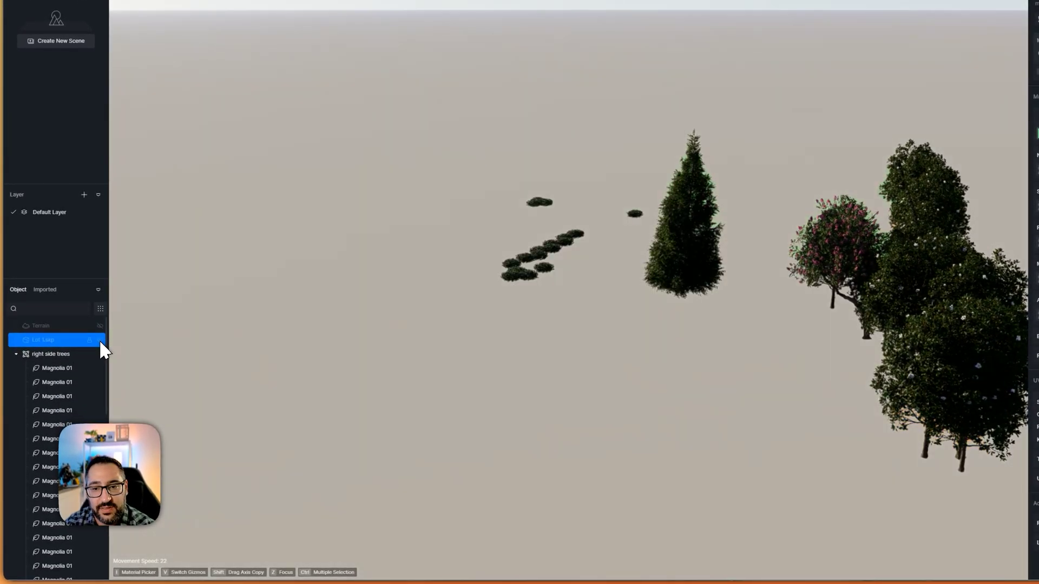
{"action": "left_click", "coordinate": [98, 340]}
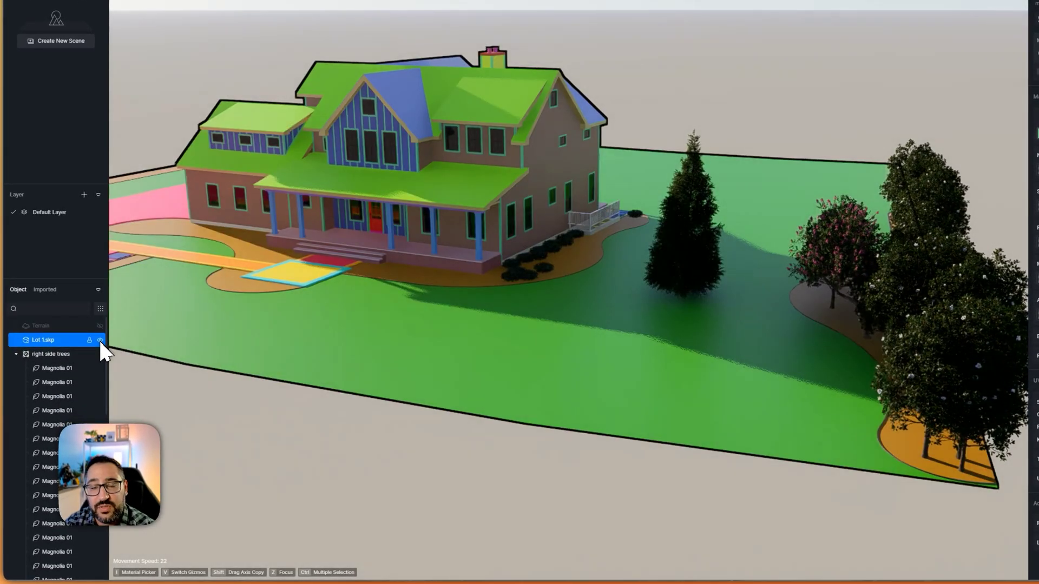
{"action": "left_click", "coordinate": [98, 340]}
{"action": "left_click", "coordinate": [98, 340]}
{"action": "left_click", "coordinate": [99, 340]}
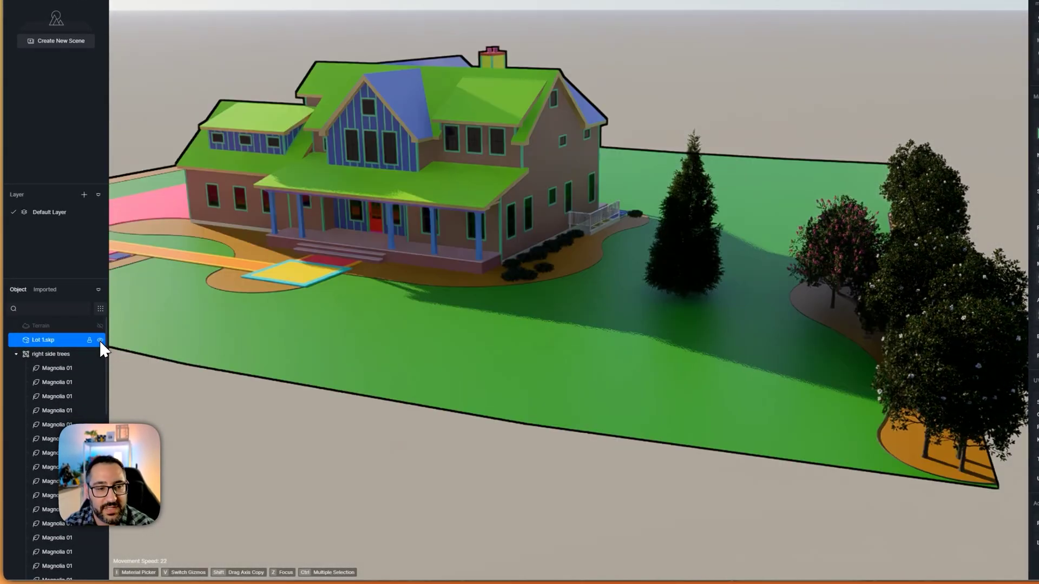